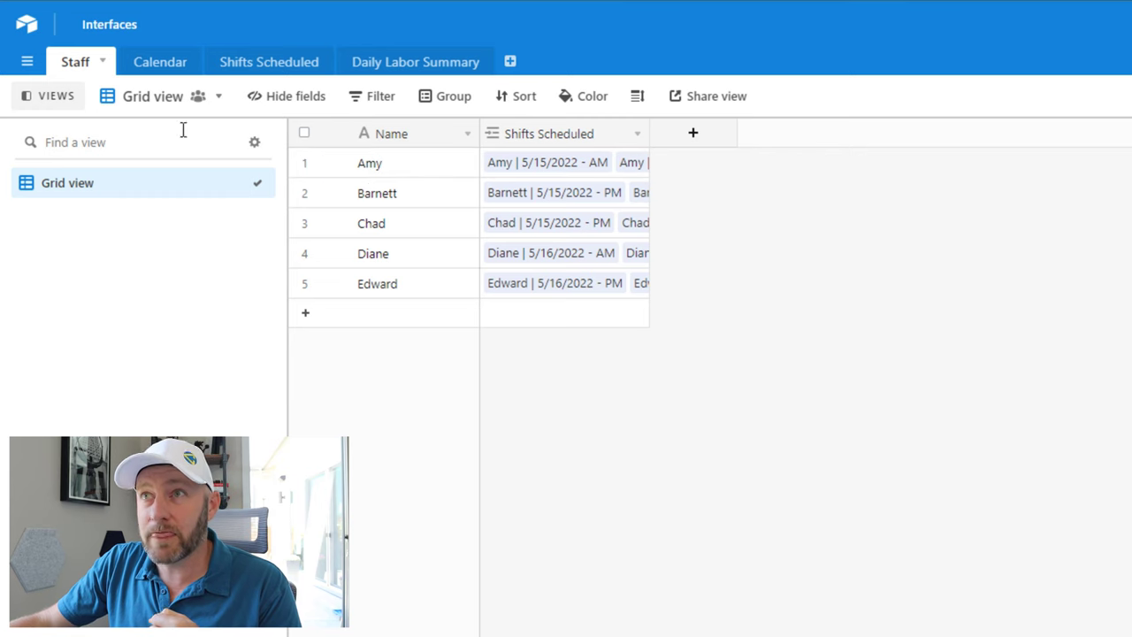
- Switch to the Calendar table and inspect the Date cells of the first two shifts
{"action": "left_click", "coordinate": [151, 64]}
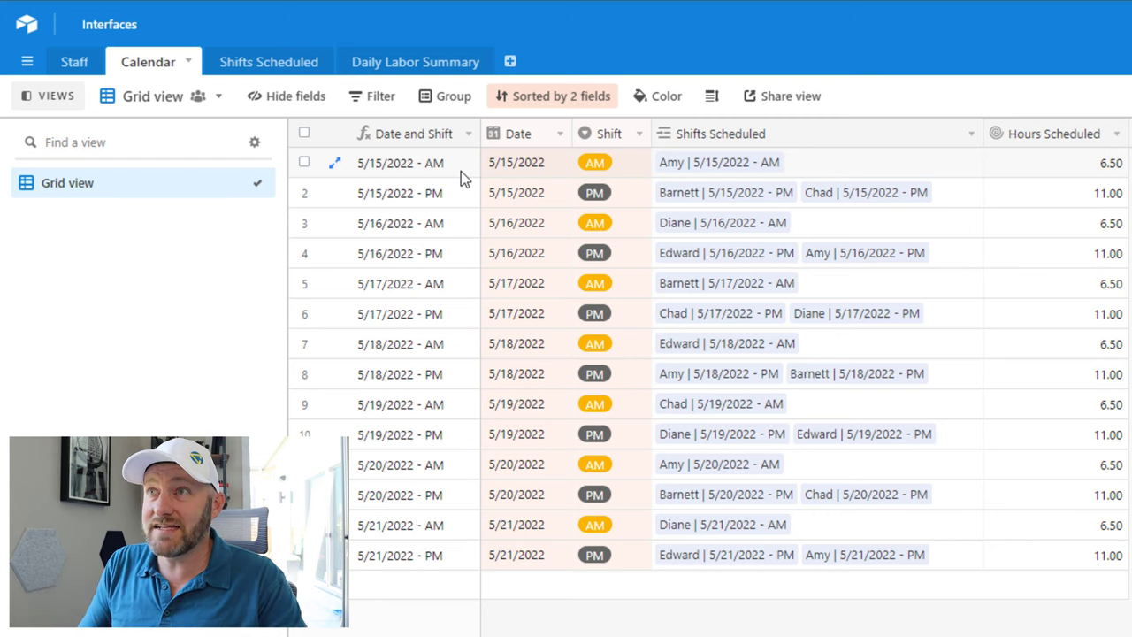
{"action": "left_click", "coordinate": [517, 171]}
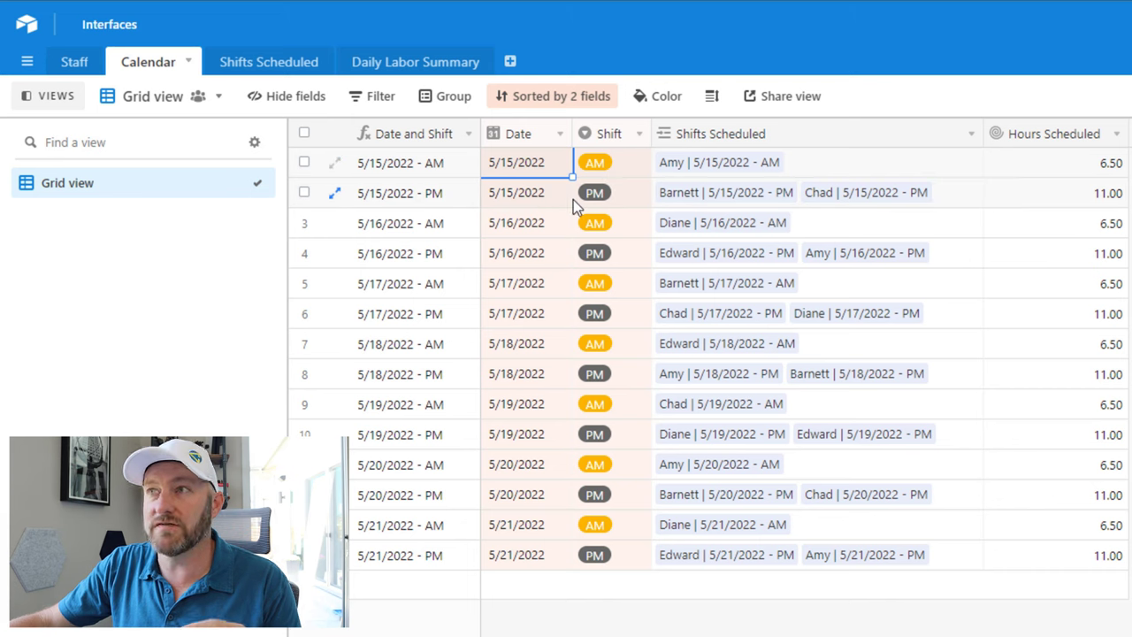
{"action": "left_click", "coordinate": [522, 198]}
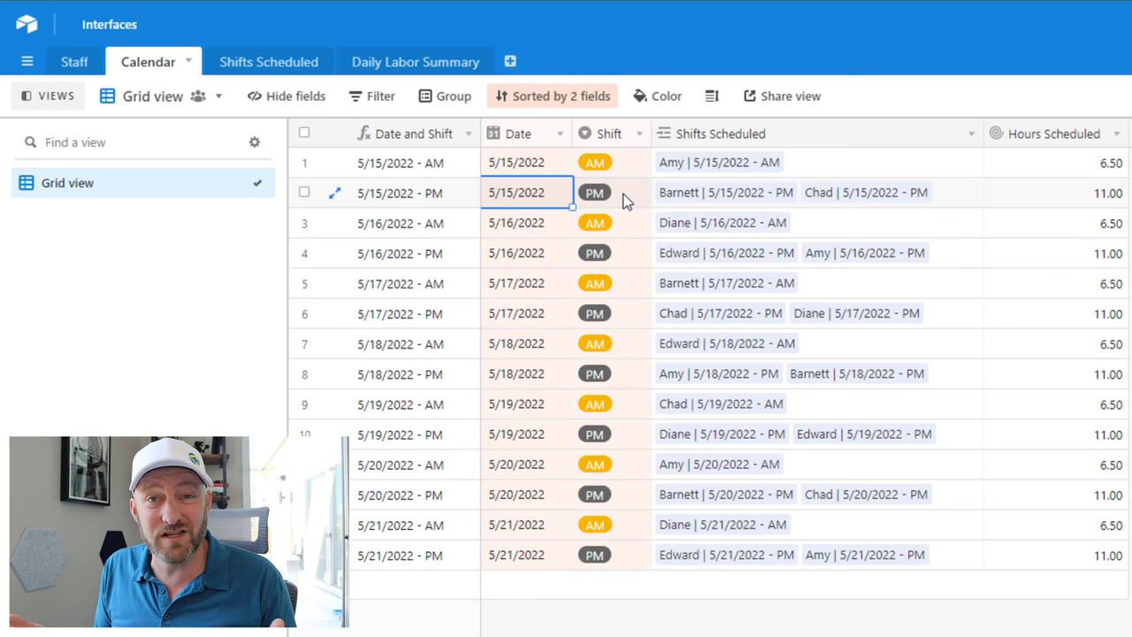
- Clear the cell selection and open the Shifts Scheduled table grouped by Calendar Date
{"action": "key", "text": "Escape"}
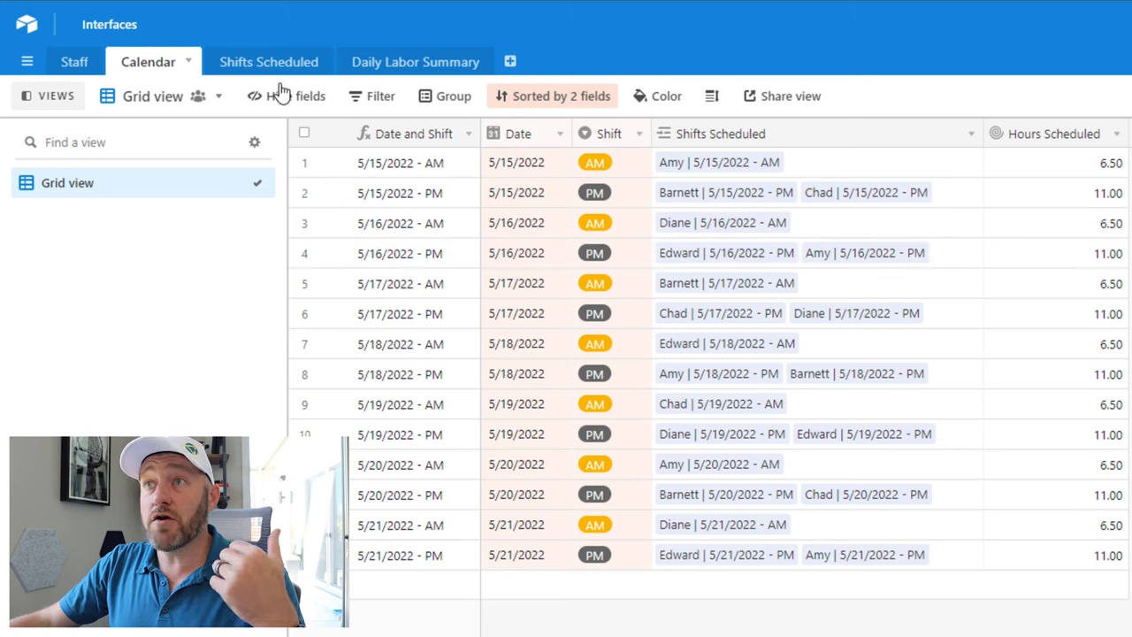
{"action": "left_click", "coordinate": [266, 64]}
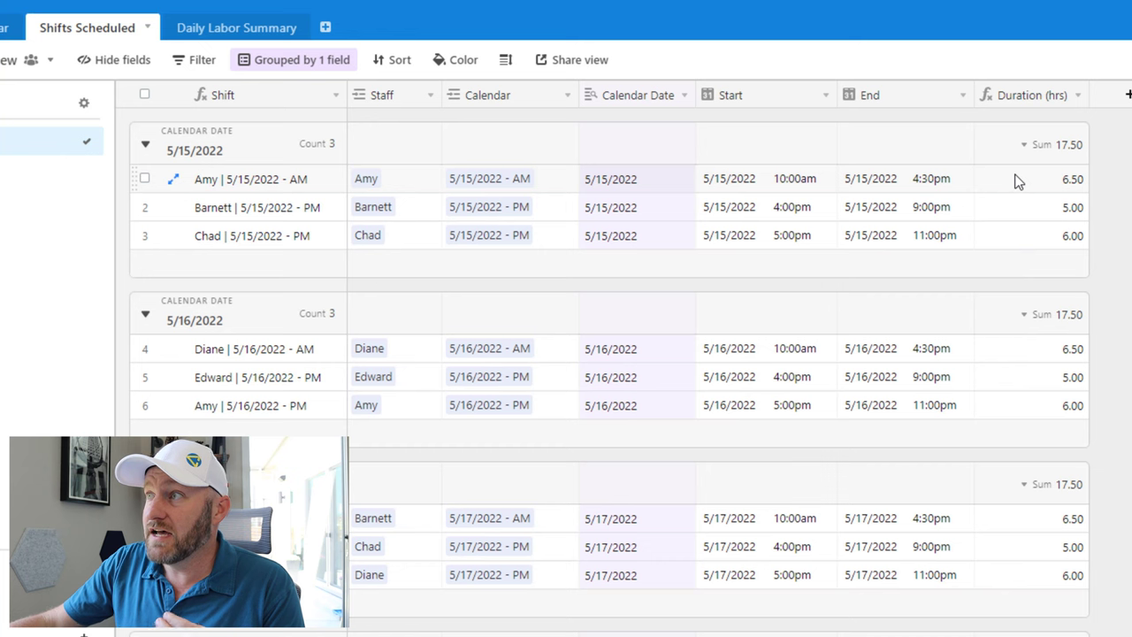
{"action": "double_click", "coordinate": [1024, 95]}
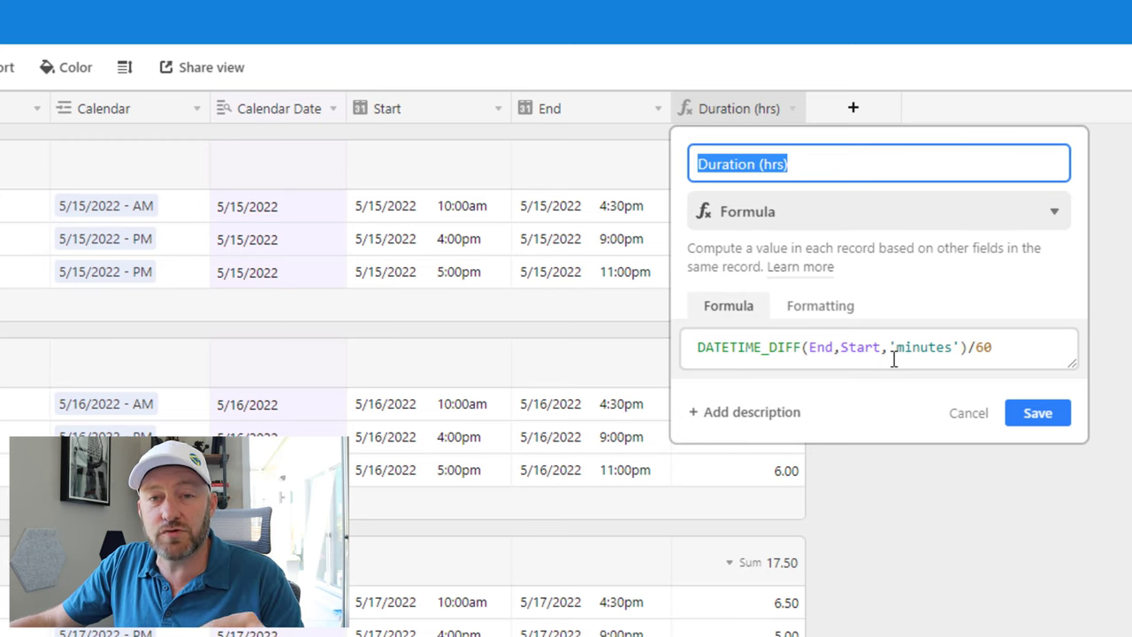
{"action": "left_click", "coordinate": [966, 416]}
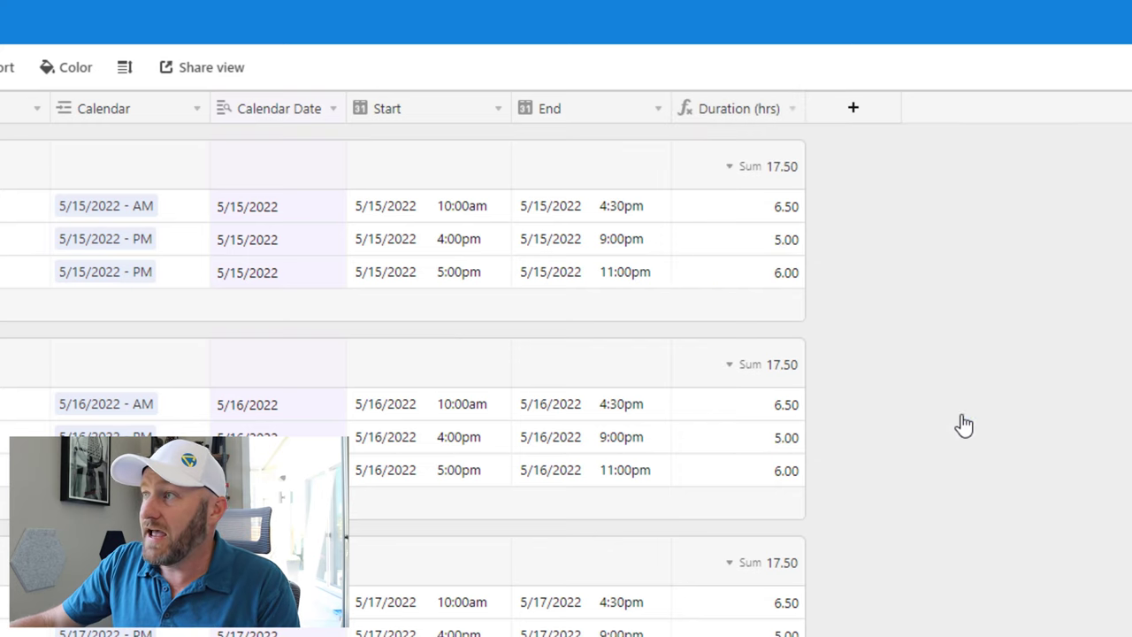
{"action": "left_click", "coordinate": [754, 223]}
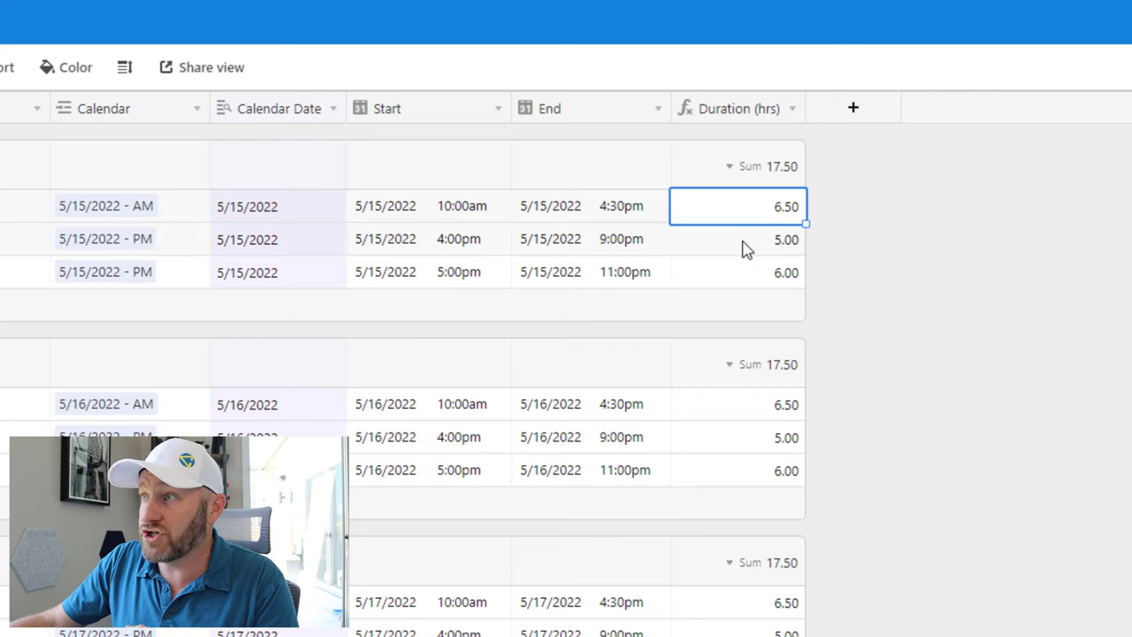
{"action": "left_click", "coordinate": [746, 276]}
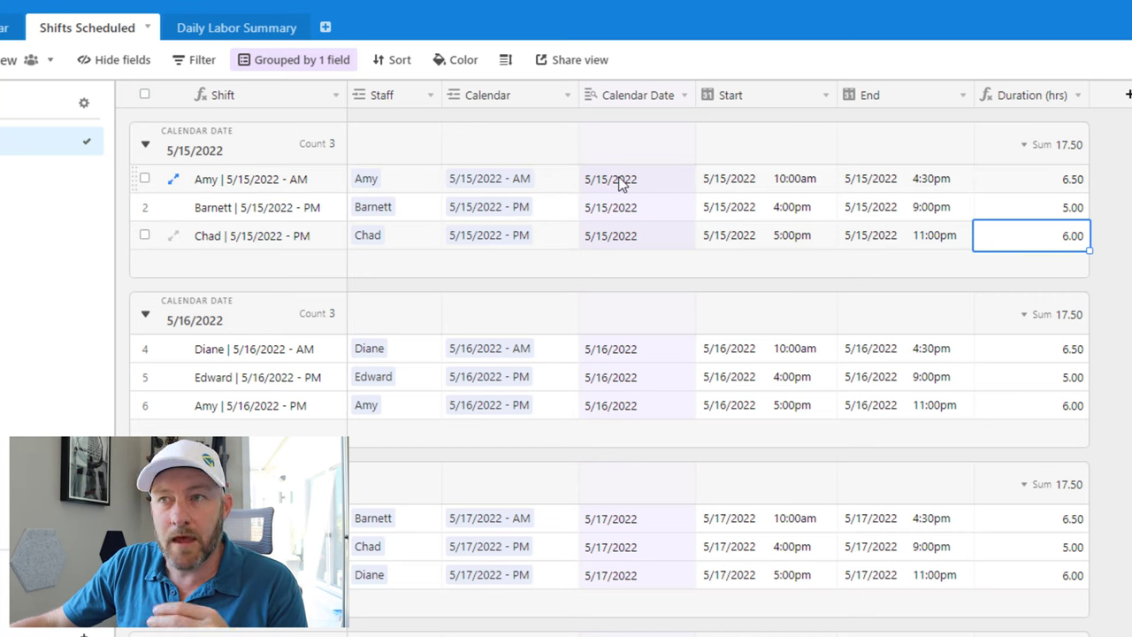
{"action": "left_click_drag", "start_coordinate": [1031, 185], "coordinate": [1042, 246]}
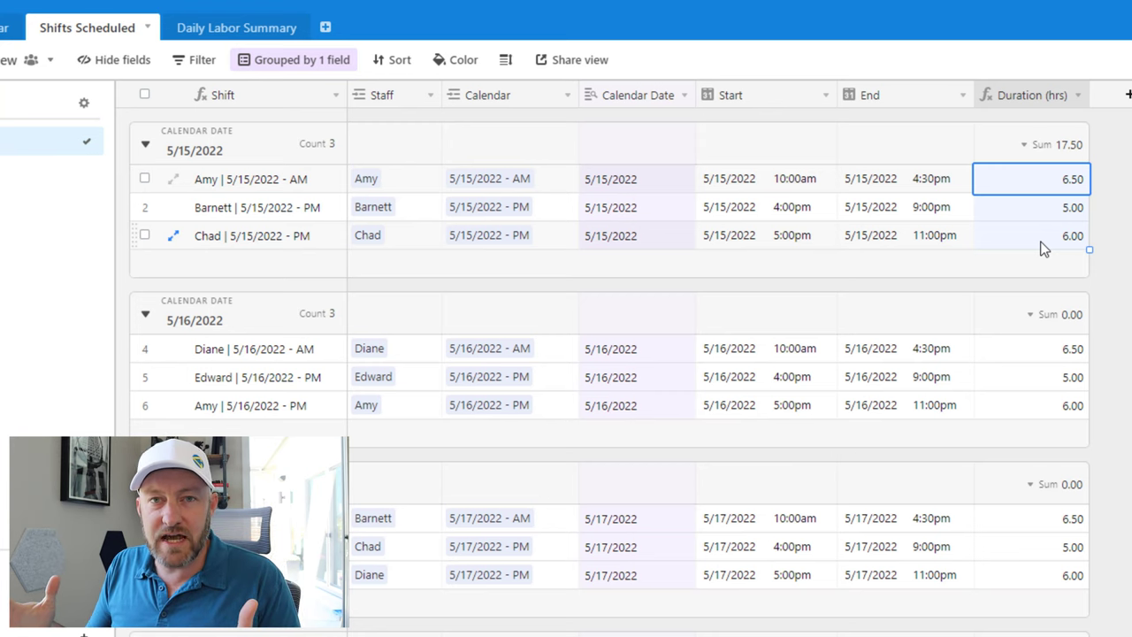
{"action": "left_click", "coordinate": [1005, 232]}
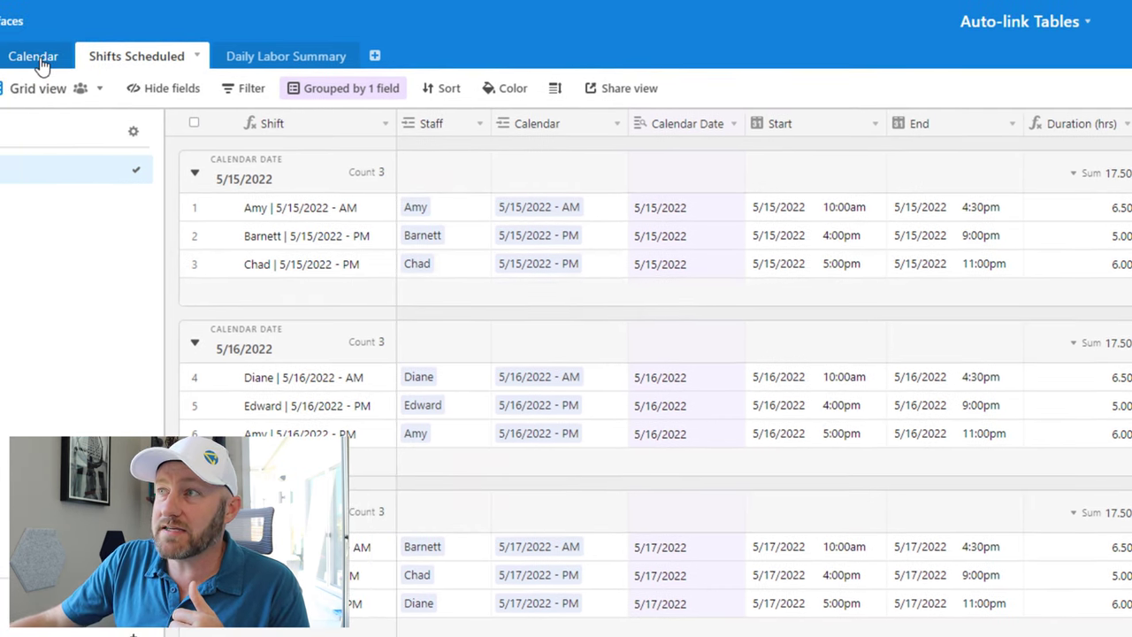
- On the Calendar table, review the Hours Scheduled rollup settings and select the first row's 6.50 hours
{"action": "left_click", "coordinate": [33, 56]}
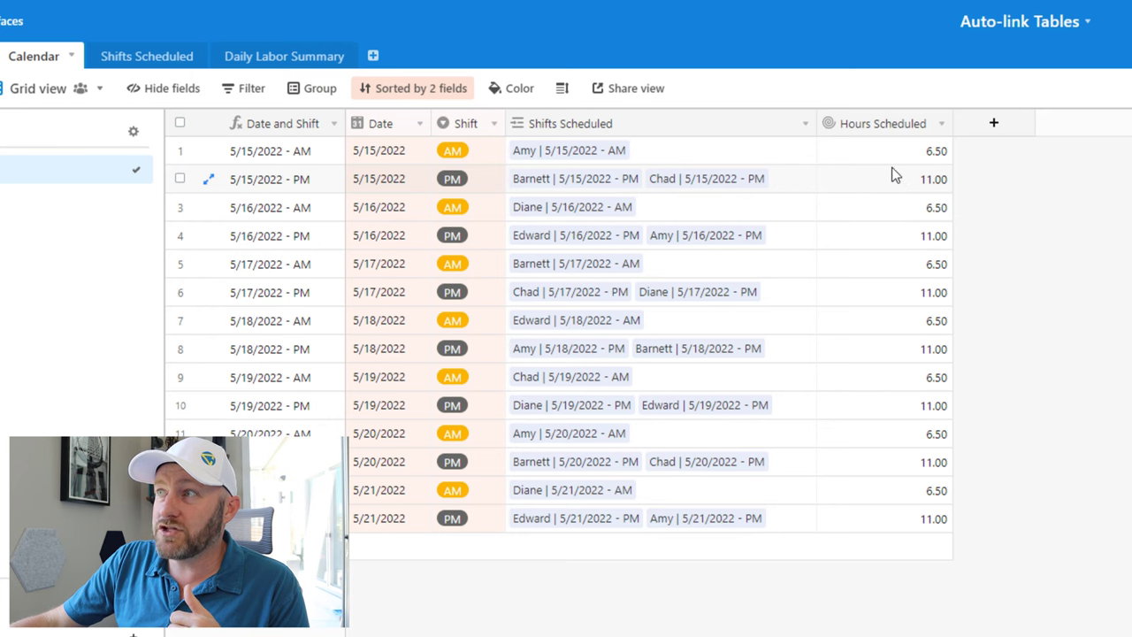
{"action": "double_click", "coordinate": [867, 128]}
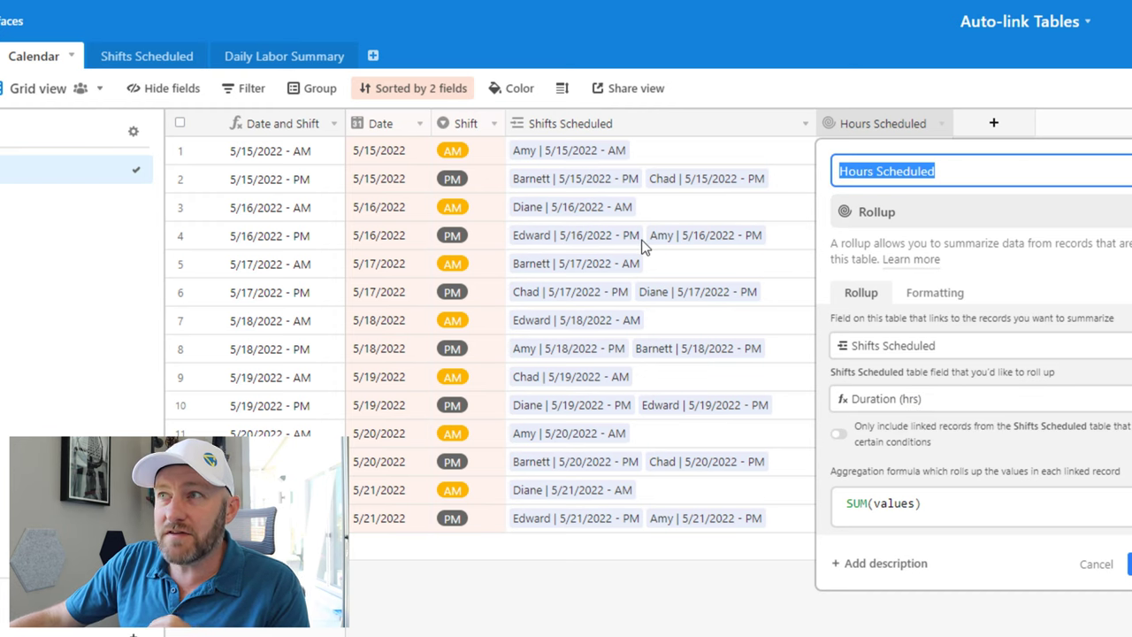
{"action": "key", "text": "Return"}
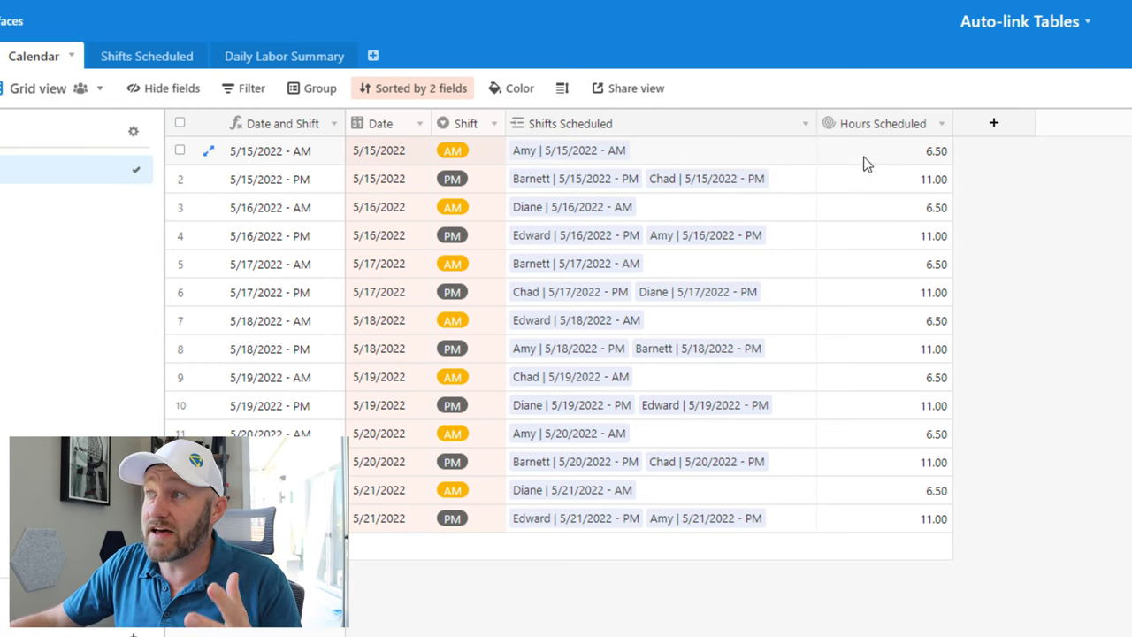
{"action": "left_click", "coordinate": [899, 157]}
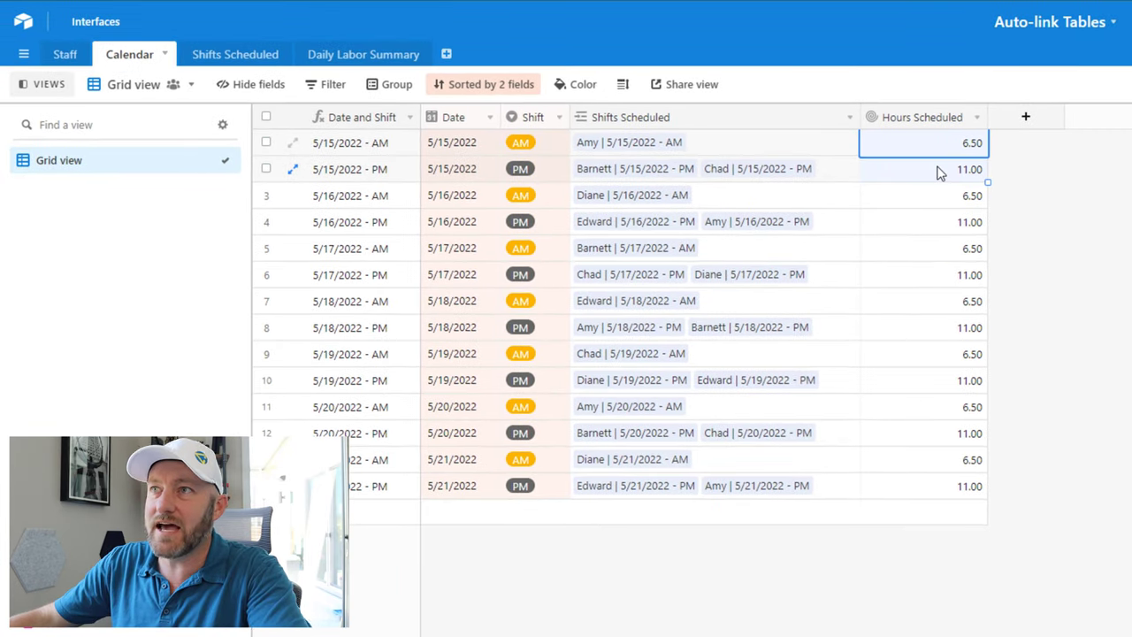
- Confirm the Daily Labor Summary table is empty, then return to Shifts Scheduled
{"action": "left_click", "coordinate": [350, 57]}
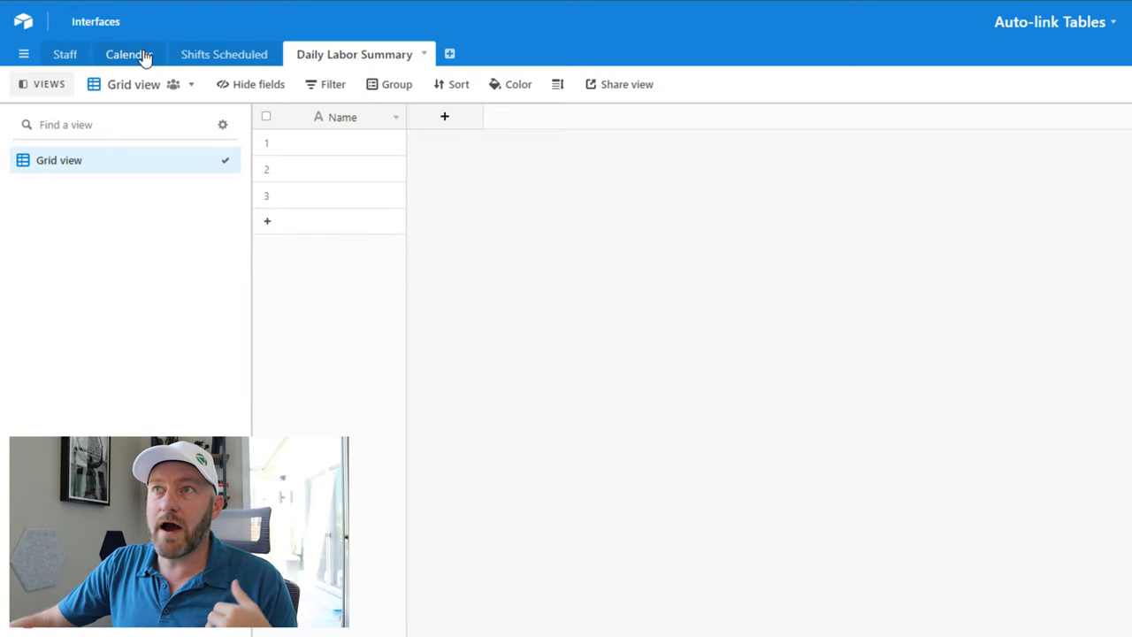
{"action": "left_click", "coordinate": [228, 58]}
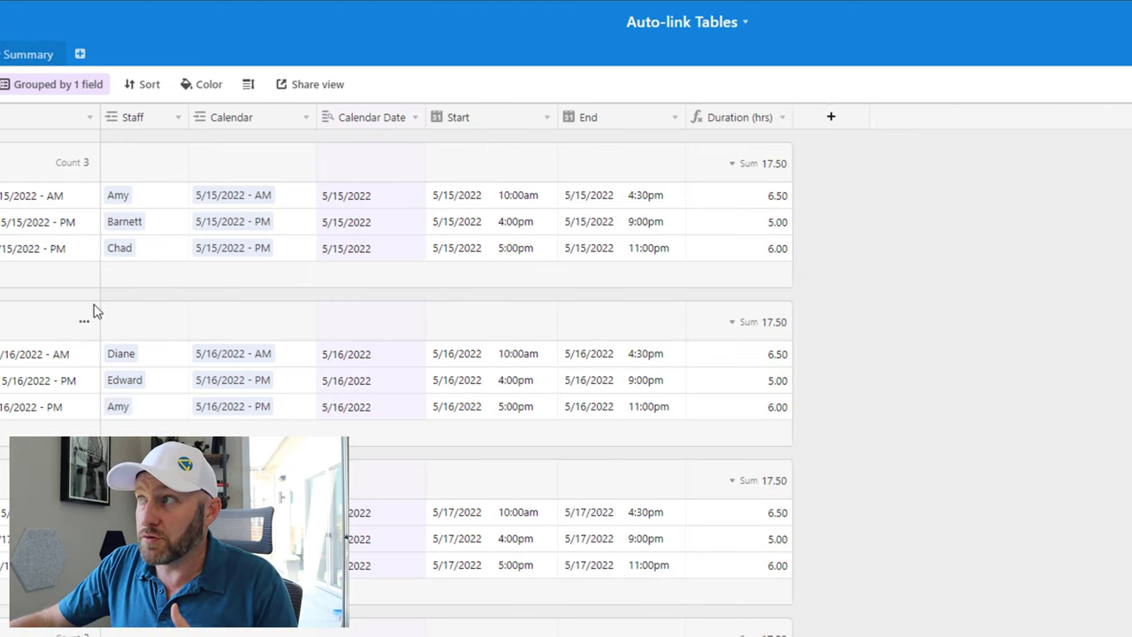
- Create a 'Daily Labor Summary' field linking to Daily Labor Summary, limited to one record per shift
{"action": "left_click", "coordinate": [837, 126]}
{"action": "type", "text": "Daily Labor Summary"}
{"action": "key", "text": "Tab"}
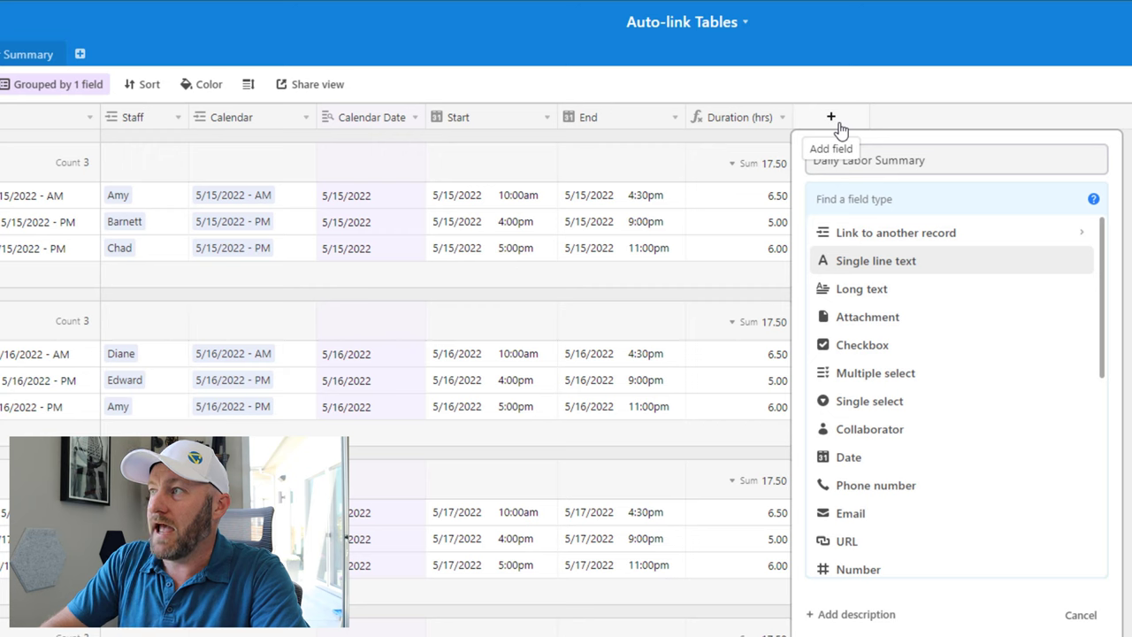
{"action": "type", "text": "dail"}
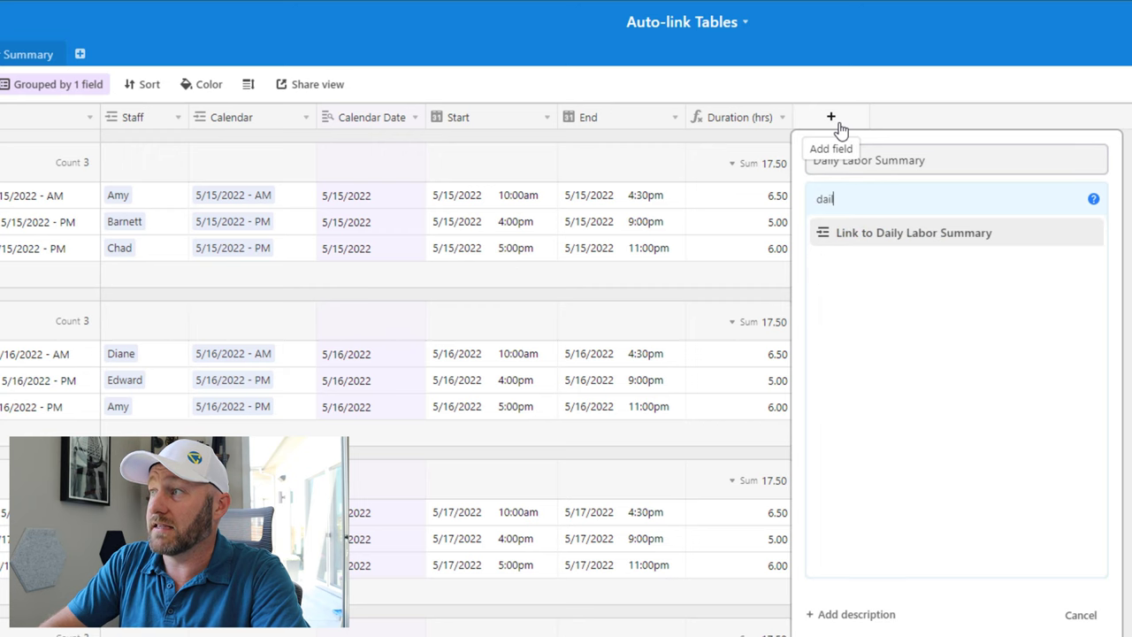
{"action": "left_click", "coordinate": [862, 236]}
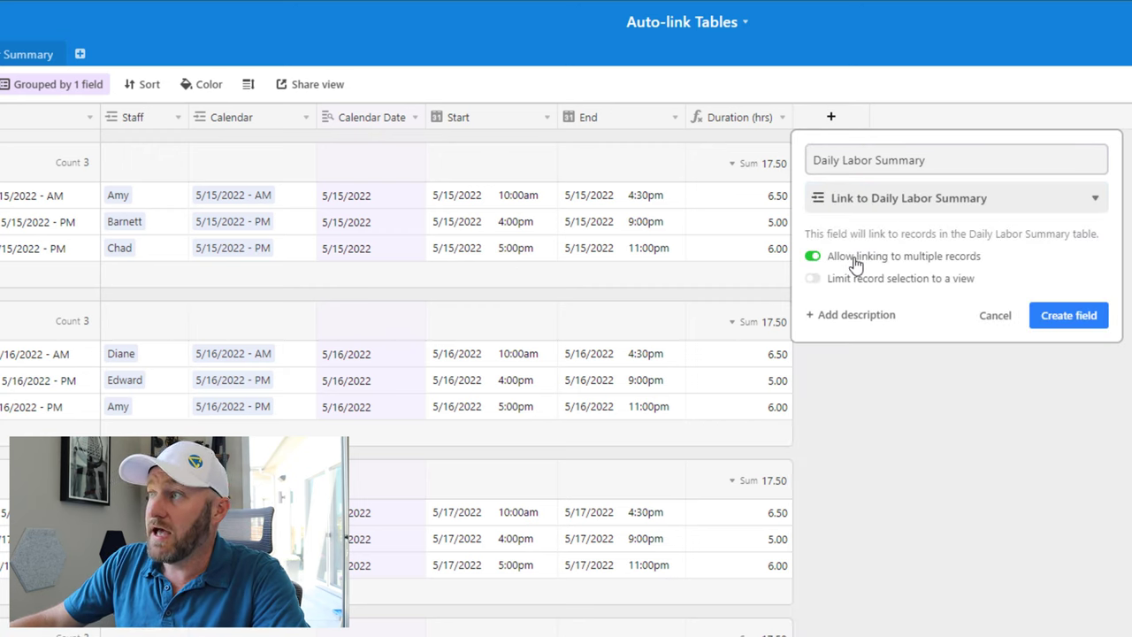
{"action": "left_click", "coordinate": [856, 265]}
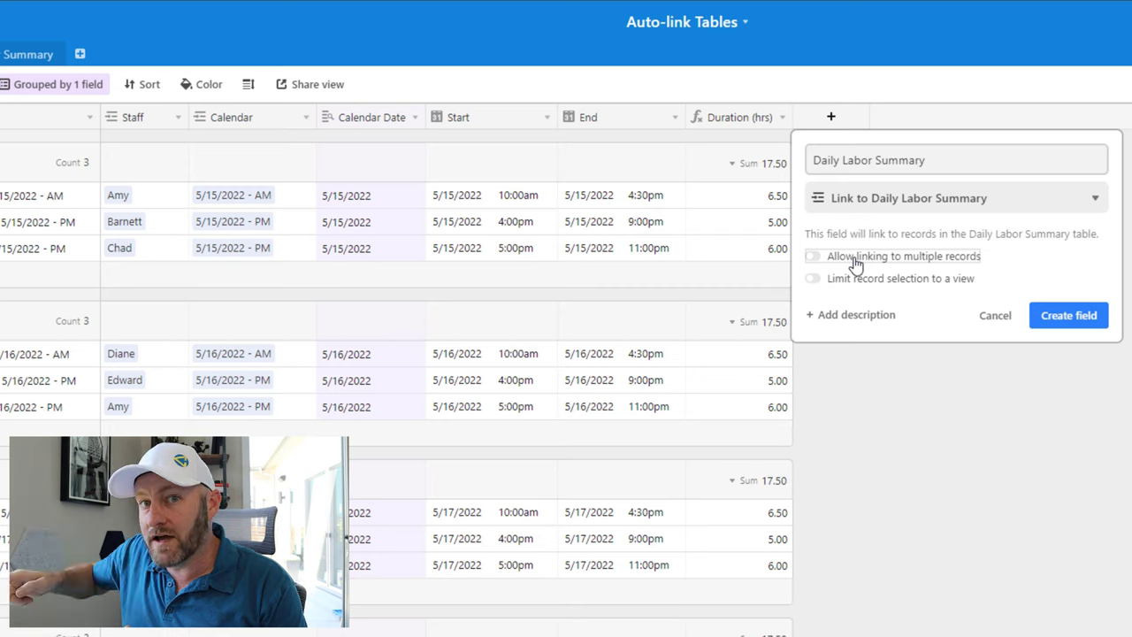
{"action": "left_click", "coordinate": [1068, 316]}
{"action": "left_click", "coordinate": [836, 204]}
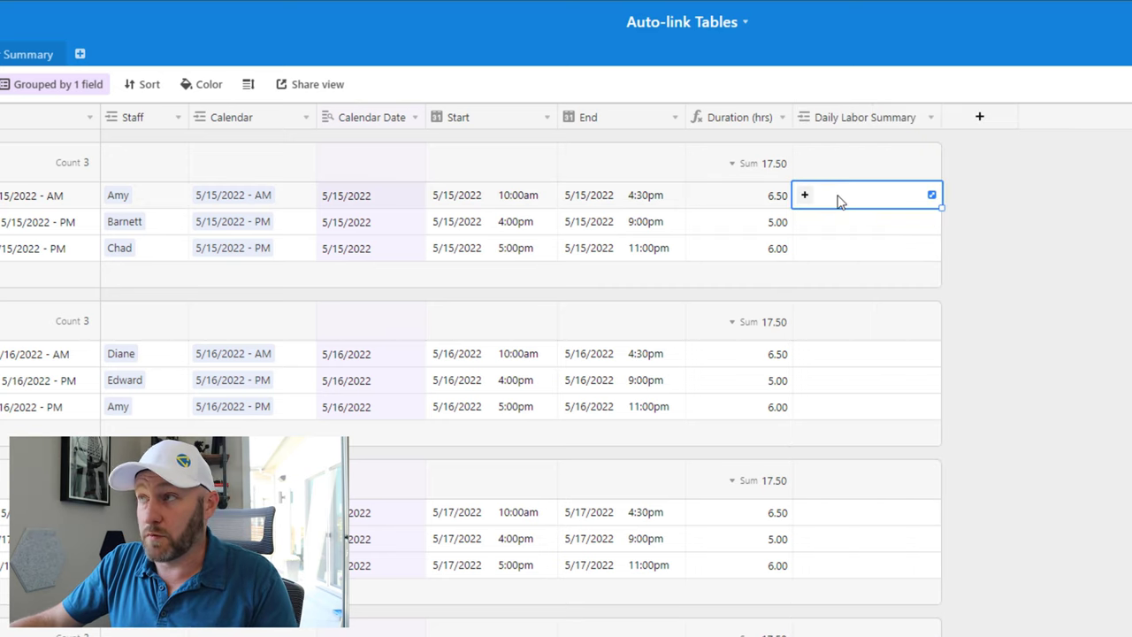
- Review the Calendar Date lookup settings, then paste the first shift's date into its Daily Labor Summary cell
{"action": "left_click", "coordinate": [352, 198]}
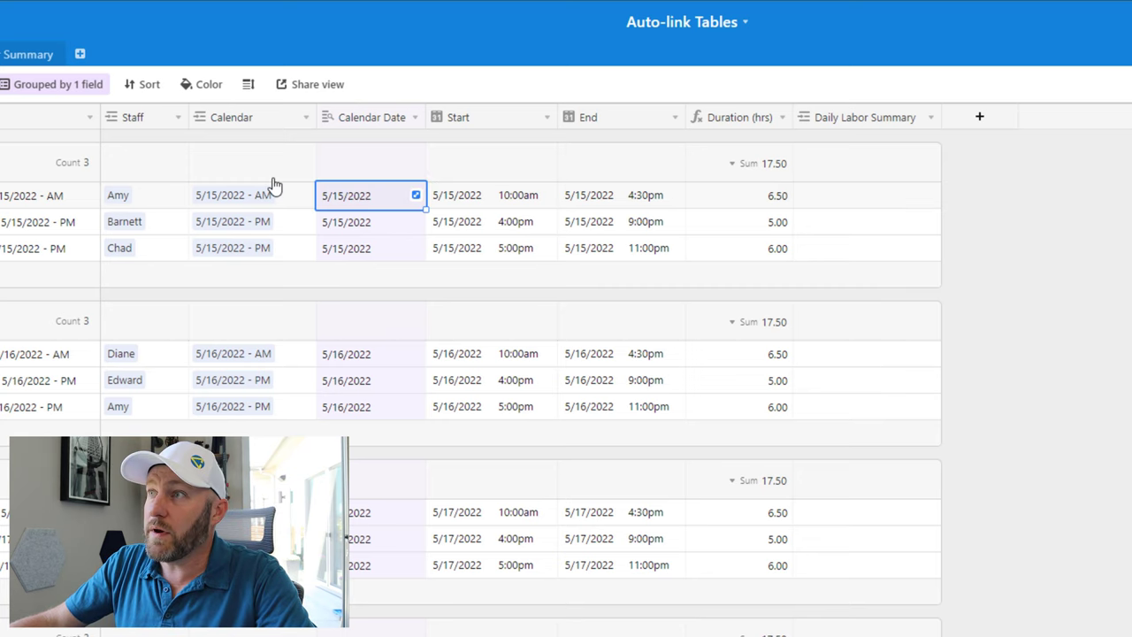
{"action": "double_click", "coordinate": [372, 124]}
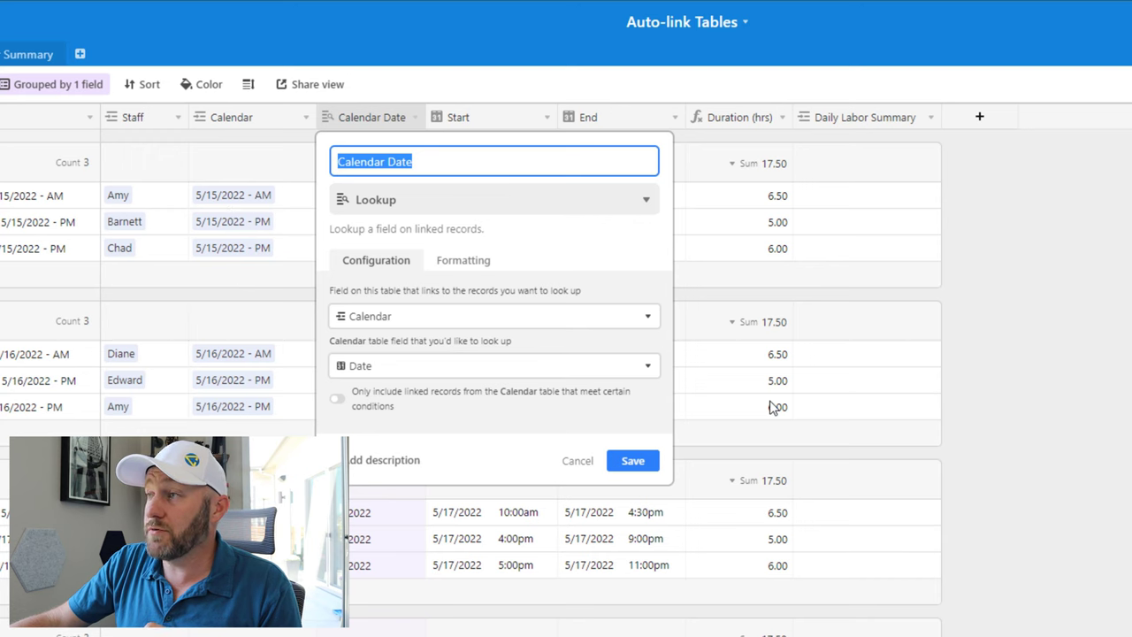
{"action": "key", "text": "Return"}
{"action": "left_click", "coordinate": [365, 200]}
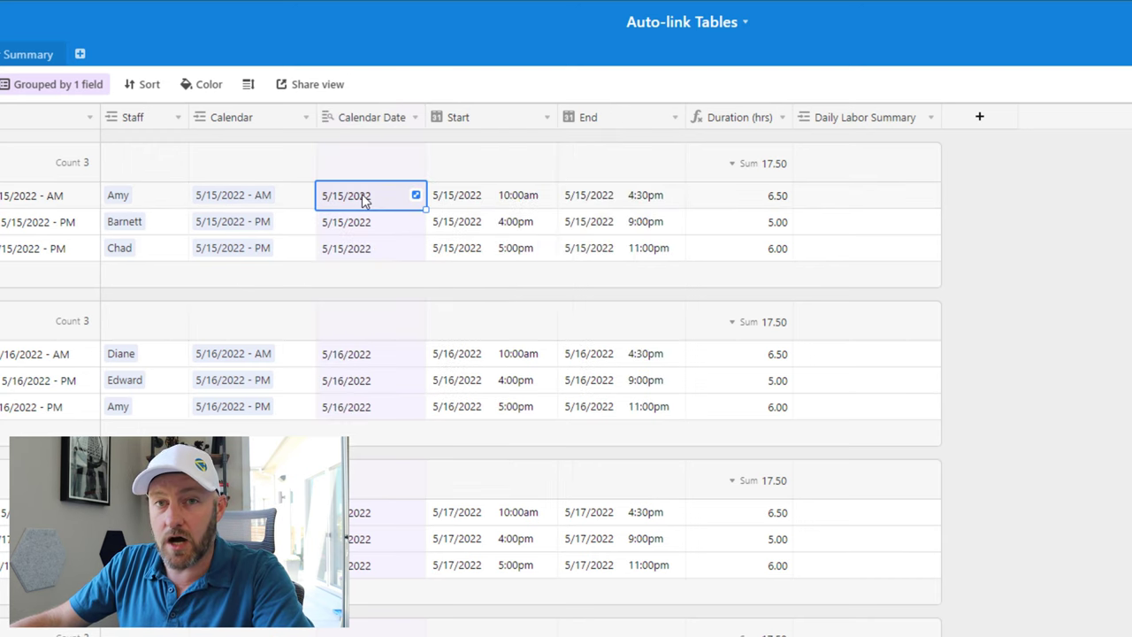
{"action": "left_click", "coordinate": [814, 201]}
{"action": "type", "text": "5/15/2022"}
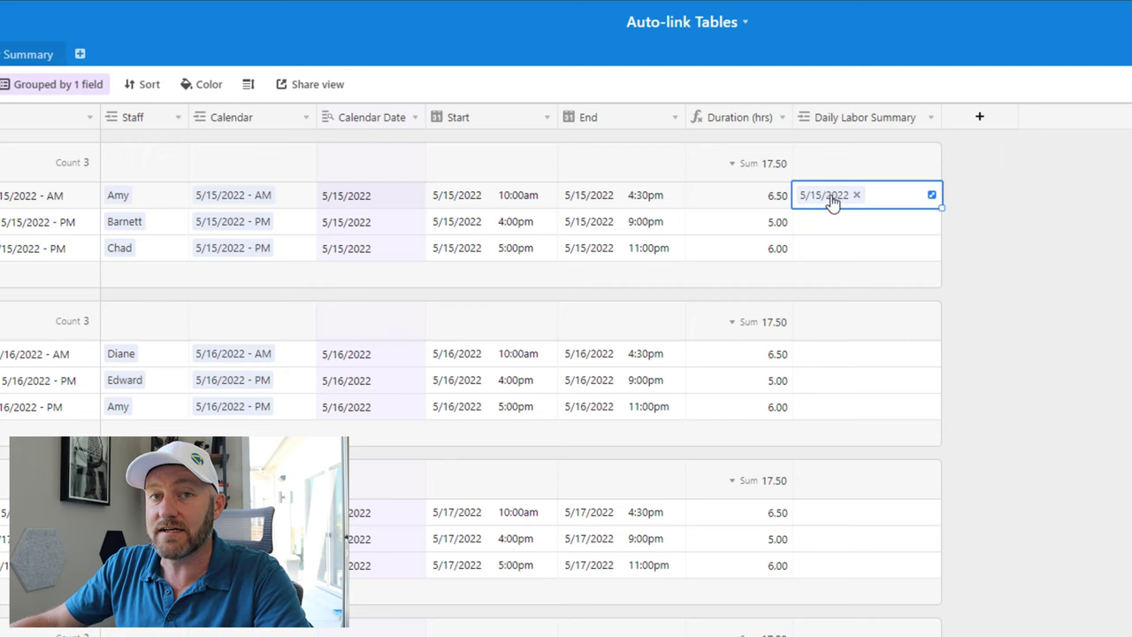
- Paste the second and third shifts' Calendar Dates into their Daily Labor Summary cells
{"action": "left_click", "coordinate": [354, 225]}
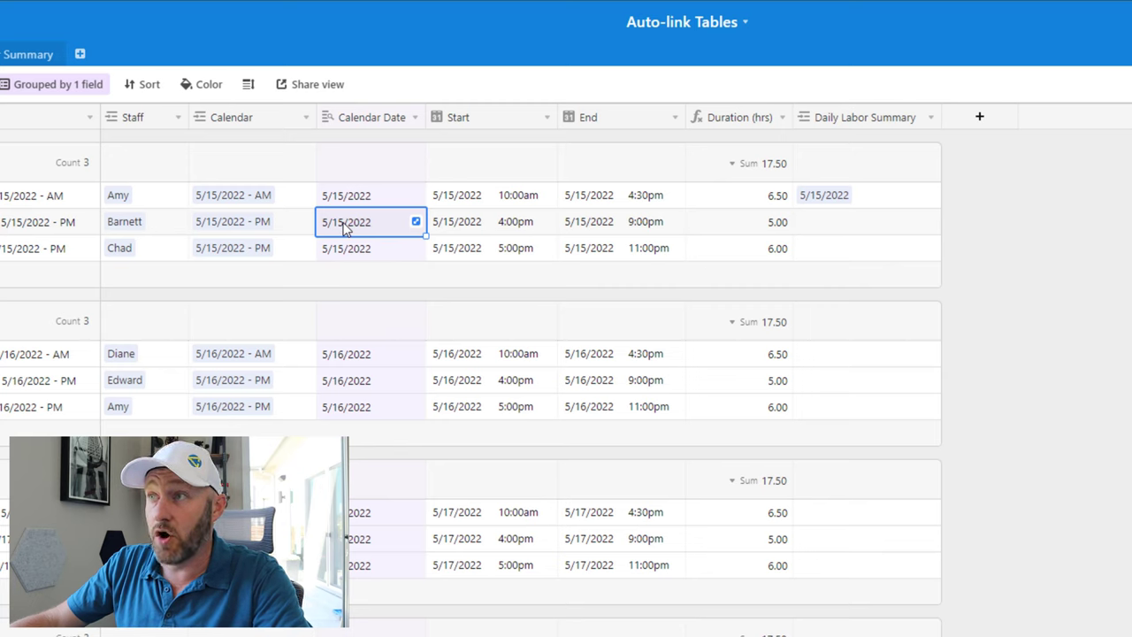
{"action": "left_click", "coordinate": [867, 232]}
{"action": "type", "text": "5/15/2022"}
{"action": "left_click", "coordinate": [412, 256]}
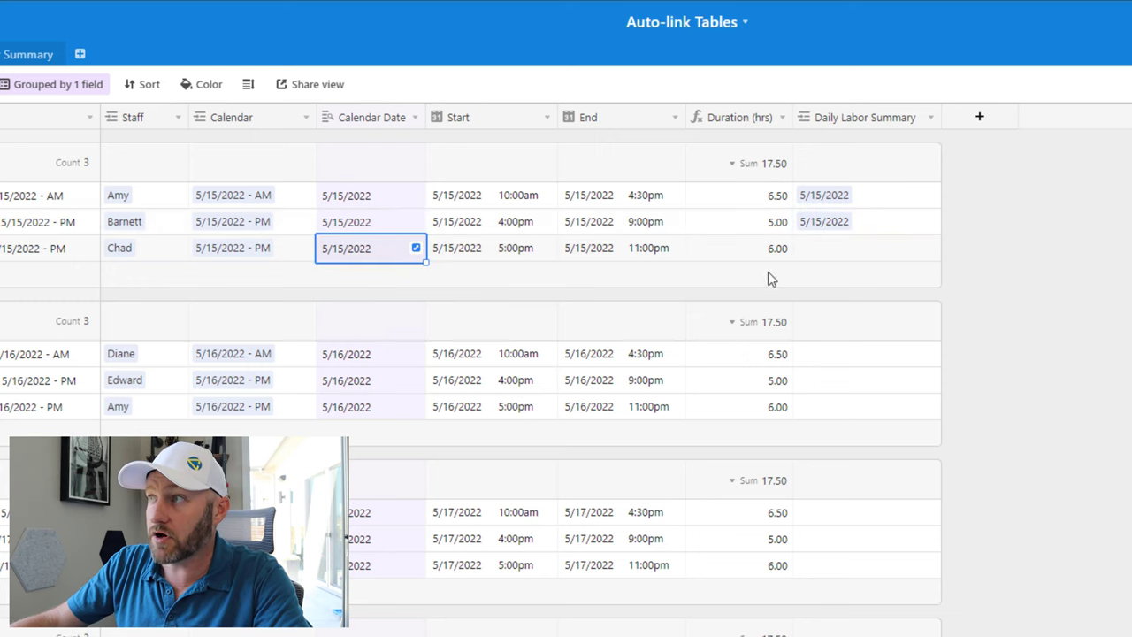
{"action": "left_click", "coordinate": [815, 253]}
{"action": "type", "text": "5/15/2022"}
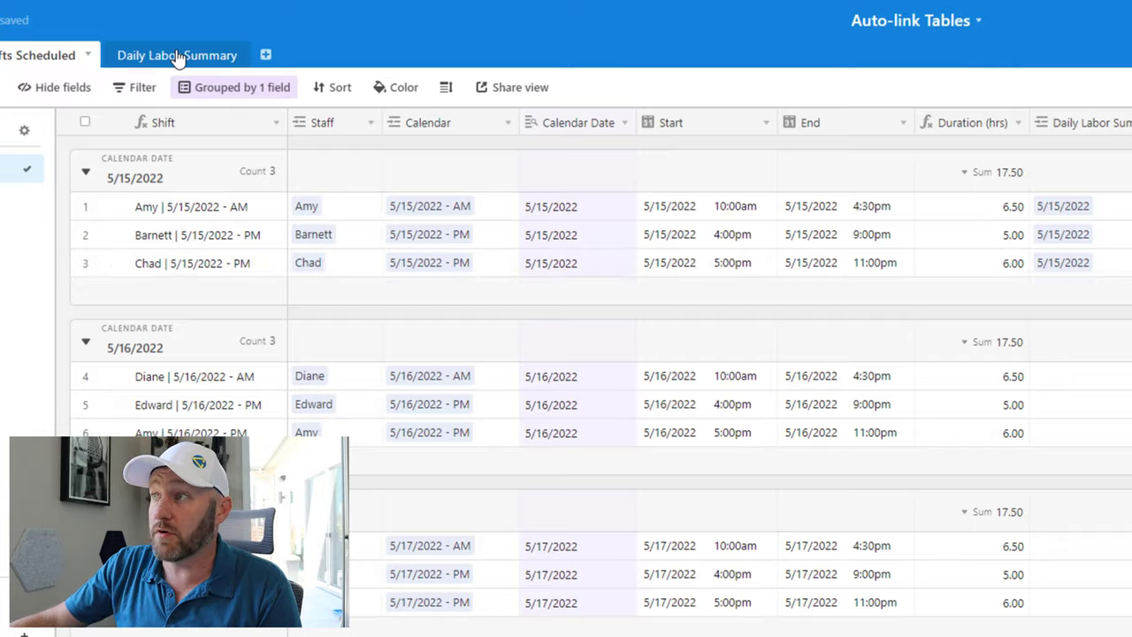
- In Daily Labor Summary, widen the Shifts Scheduled column and delete the three empty records
{"action": "left_click", "coordinate": [177, 56]}
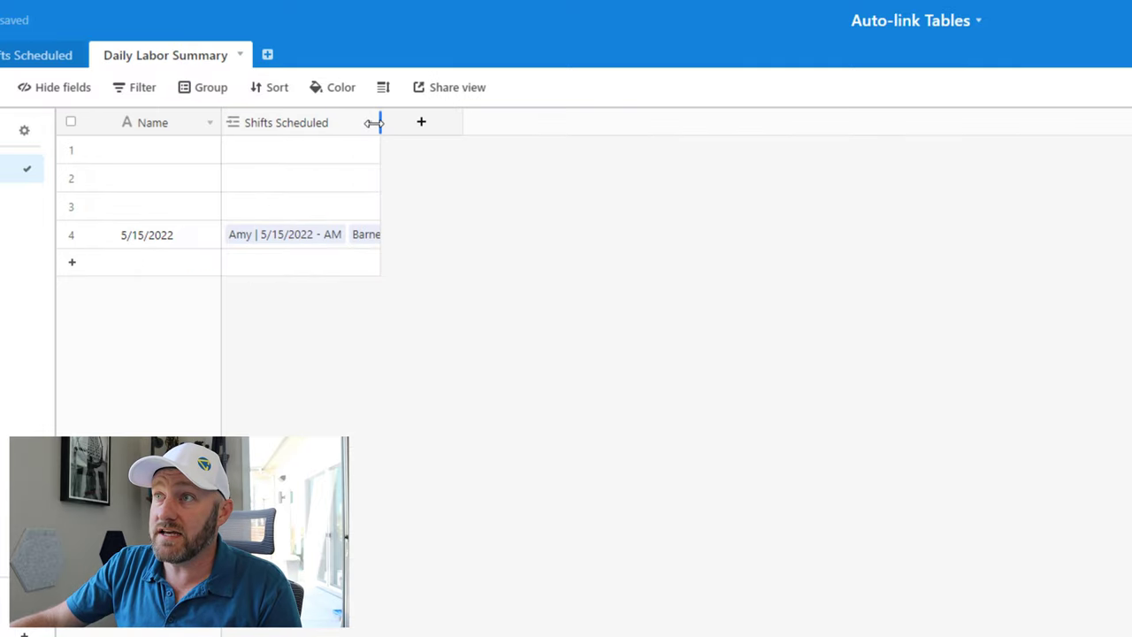
{"action": "left_click_drag", "start_coordinate": [380, 122], "coordinate": [685, 130]}
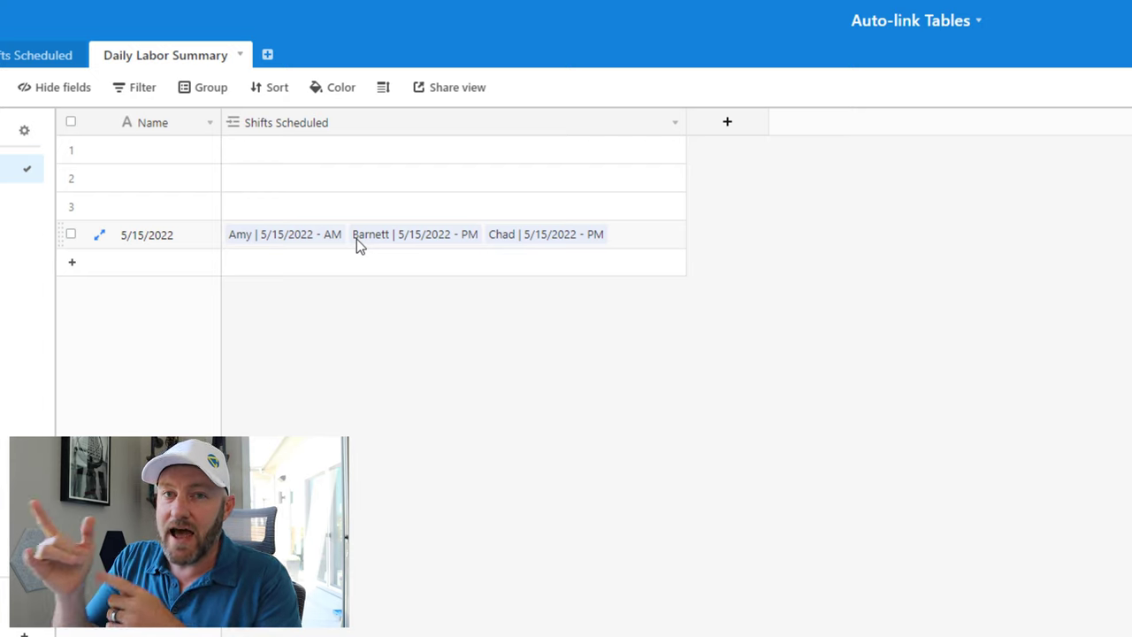
{"action": "left_click", "coordinate": [72, 203]}
{"action": "left_click", "coordinate": [72, 151]}
{"action": "right_click", "coordinate": [71, 151]}
{"action": "left_click", "coordinate": [155, 195]}
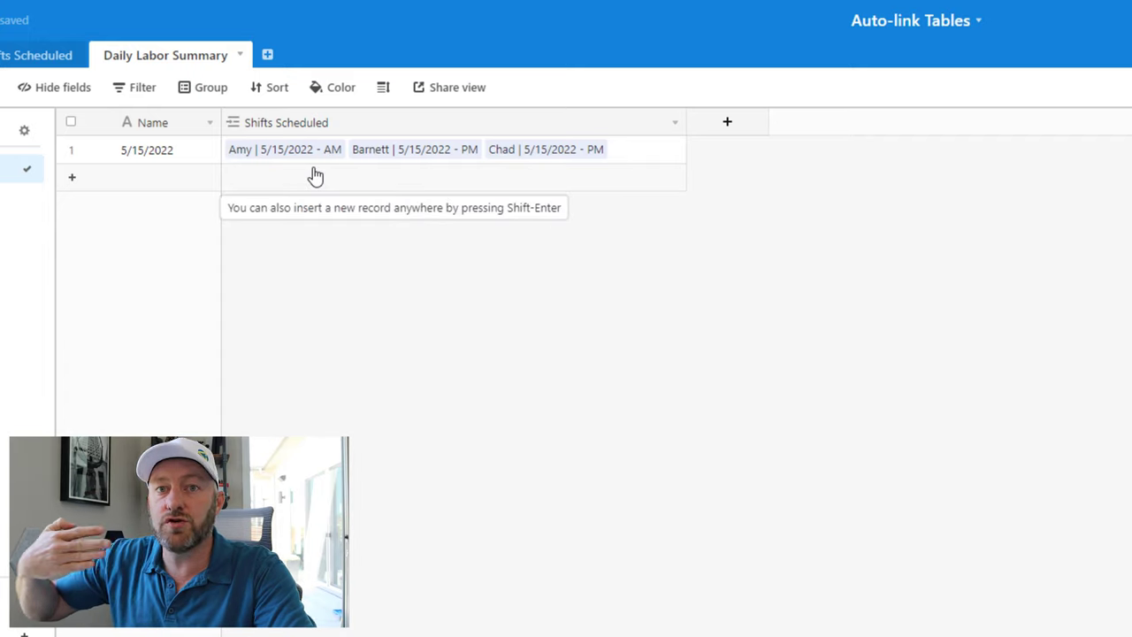
- Add a 'Daily Labor' rollup field summing the linked shifts' Duration (hrs) with SUM(values)
{"action": "left_click", "coordinate": [725, 123]}
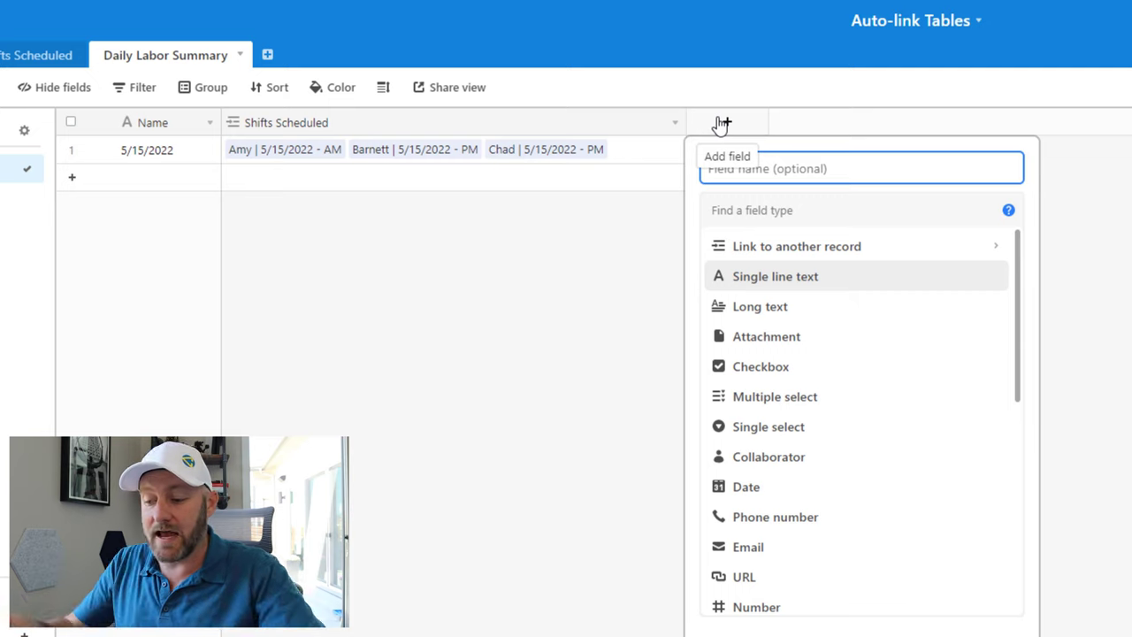
{"action": "type", "text": "Daily Labor"}
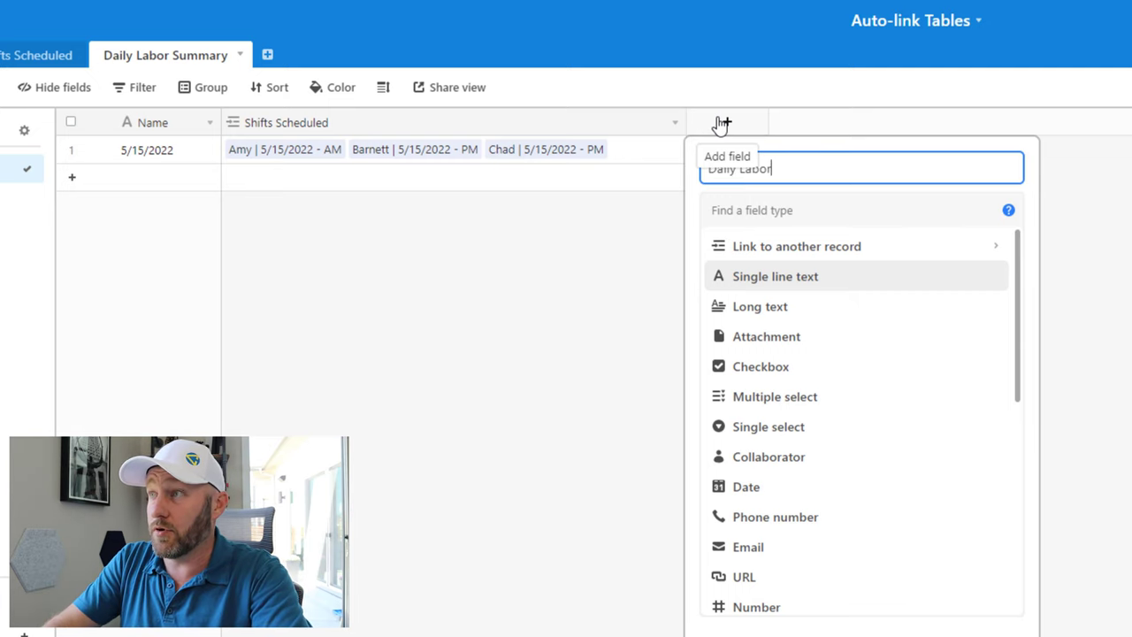
{"action": "key", "text": "Tab"}
{"action": "type", "text": "ro"}
{"action": "key", "text": "Return"}
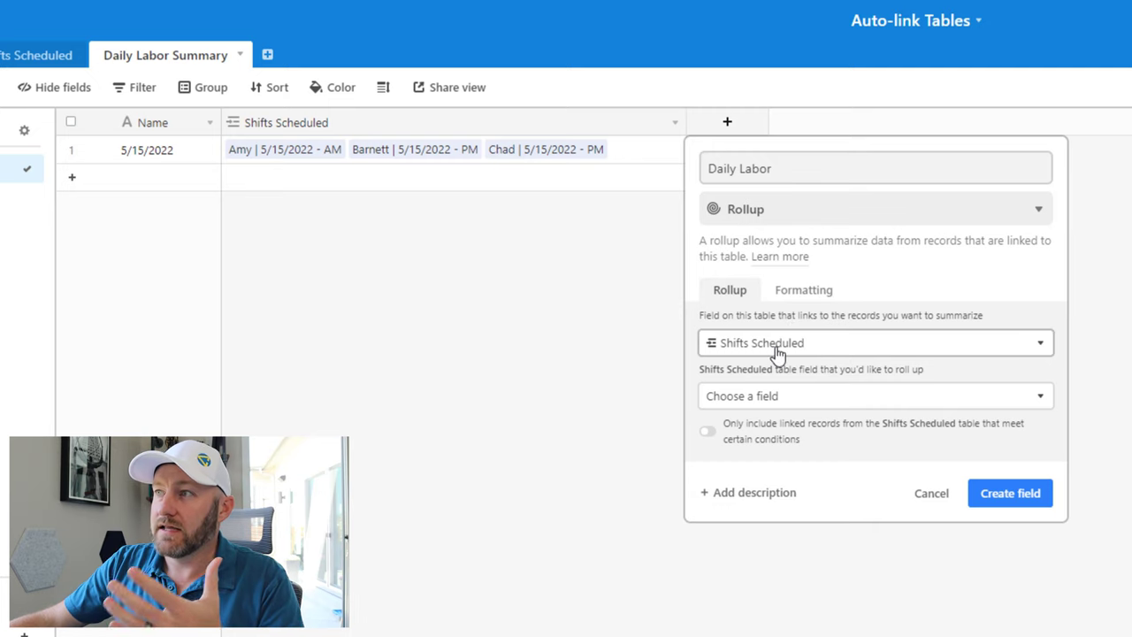
{"action": "left_click", "coordinate": [766, 405]}
{"action": "scroll", "coordinate": [781, 493], "scroll_direction": "down", "scroll_amount": 1}
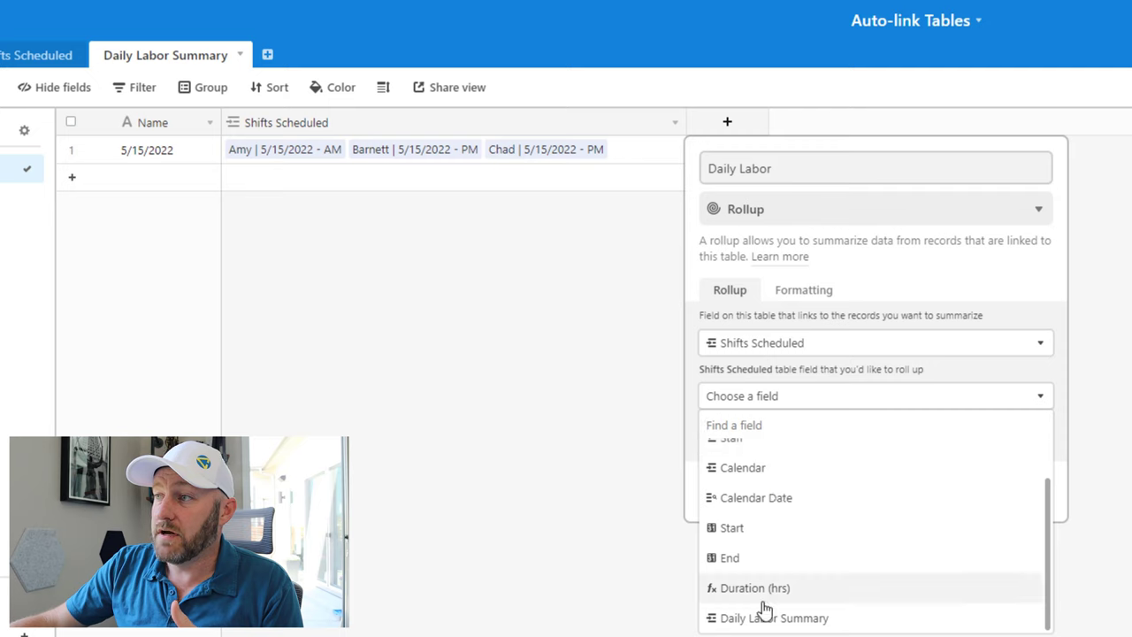
{"action": "left_click", "coordinate": [752, 589]}
{"action": "left_click", "coordinate": [764, 501]}
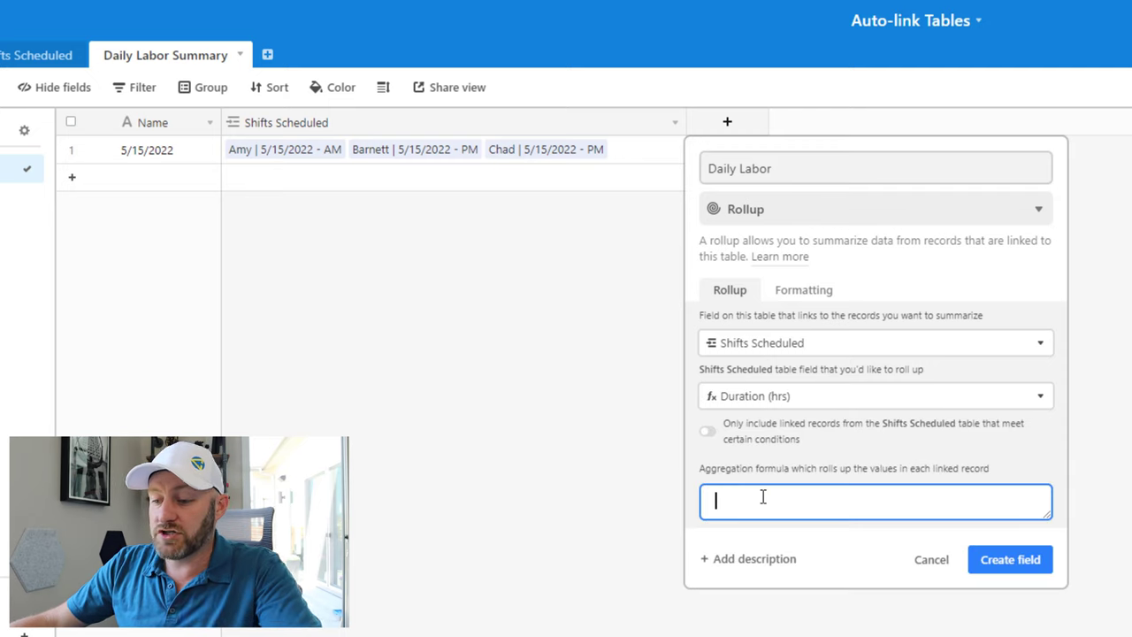
{"action": "type", "text": "su"}
{"action": "left_click", "coordinate": [749, 566]}
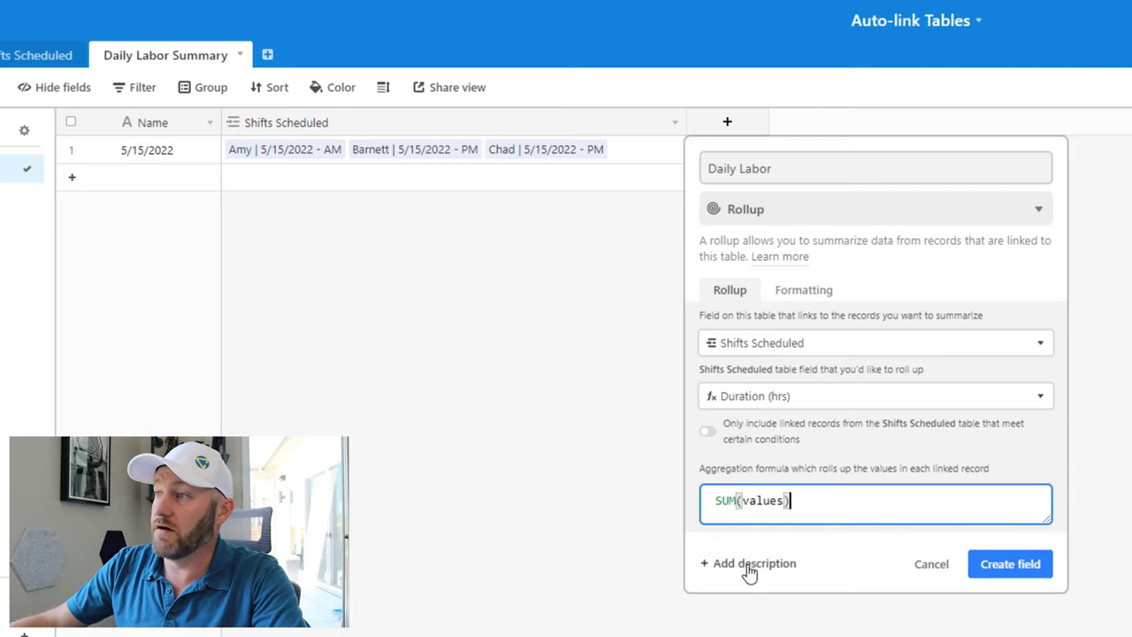
{"action": "left_click", "coordinate": [798, 292]}
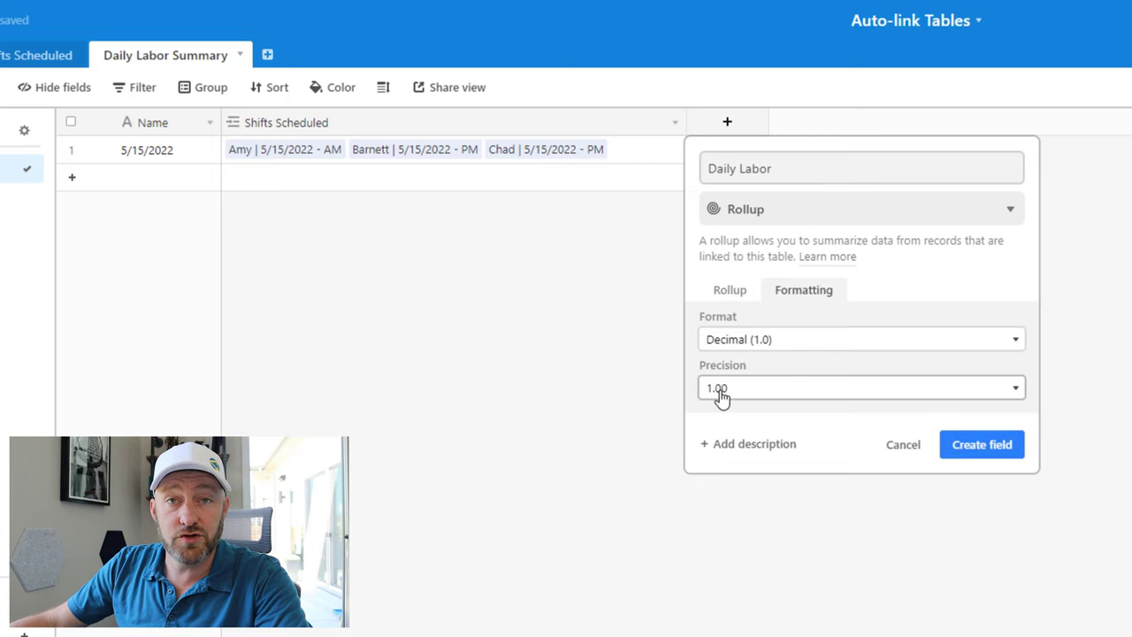
{"action": "left_click", "coordinate": [973, 445]}
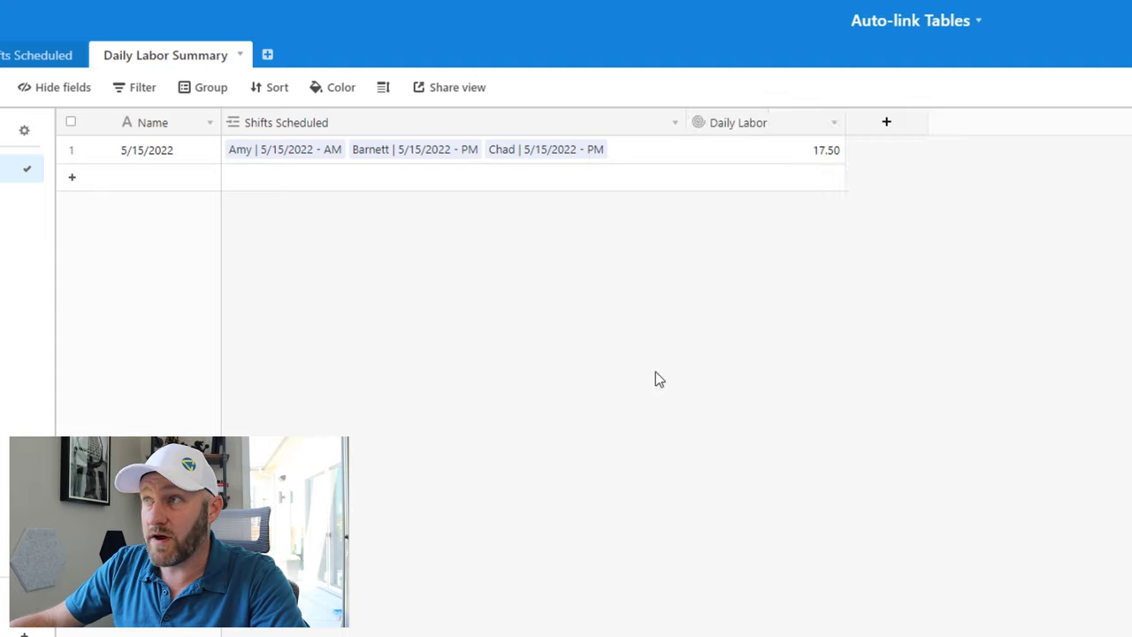
- Narrow the Daily Labor column, then go back to the Shifts Scheduled table
{"action": "left_click_drag", "start_coordinate": [851, 123], "coordinate": [809, 127]}
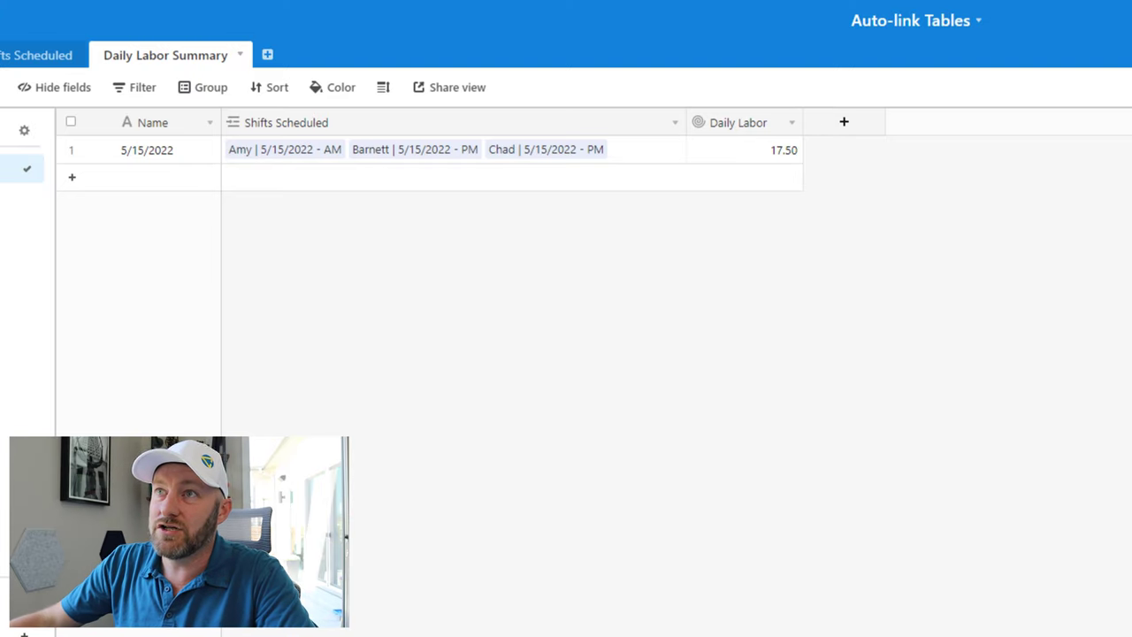
{"action": "left_click", "coordinate": [27, 55]}
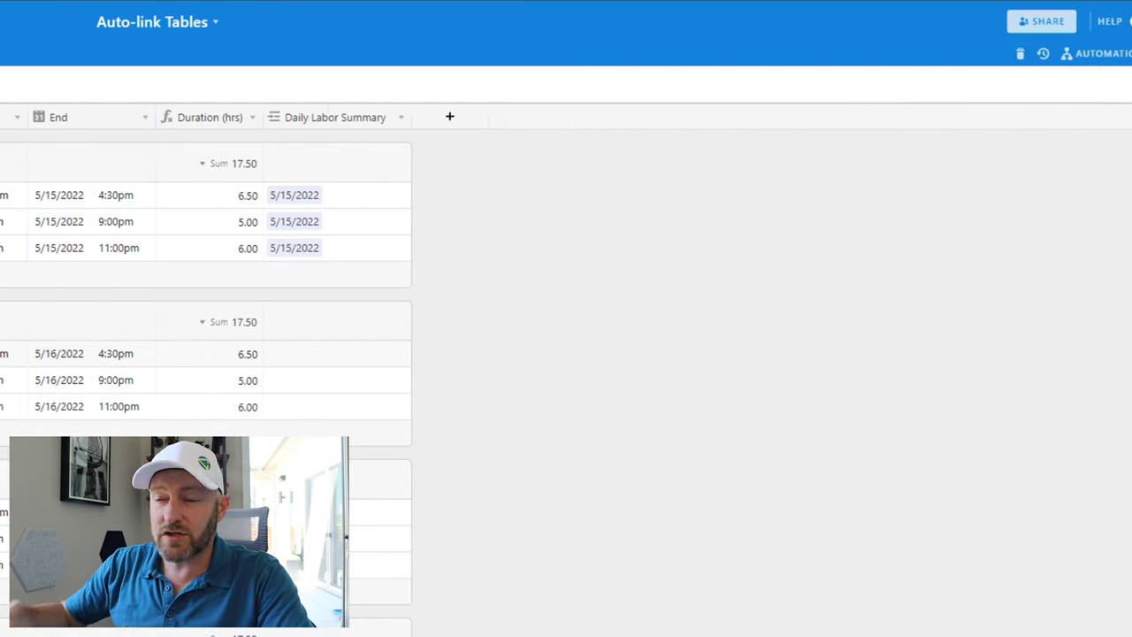
- Create a custom automation with a 'When record updated' trigger
{"action": "left_click", "coordinate": [1017, 57]}
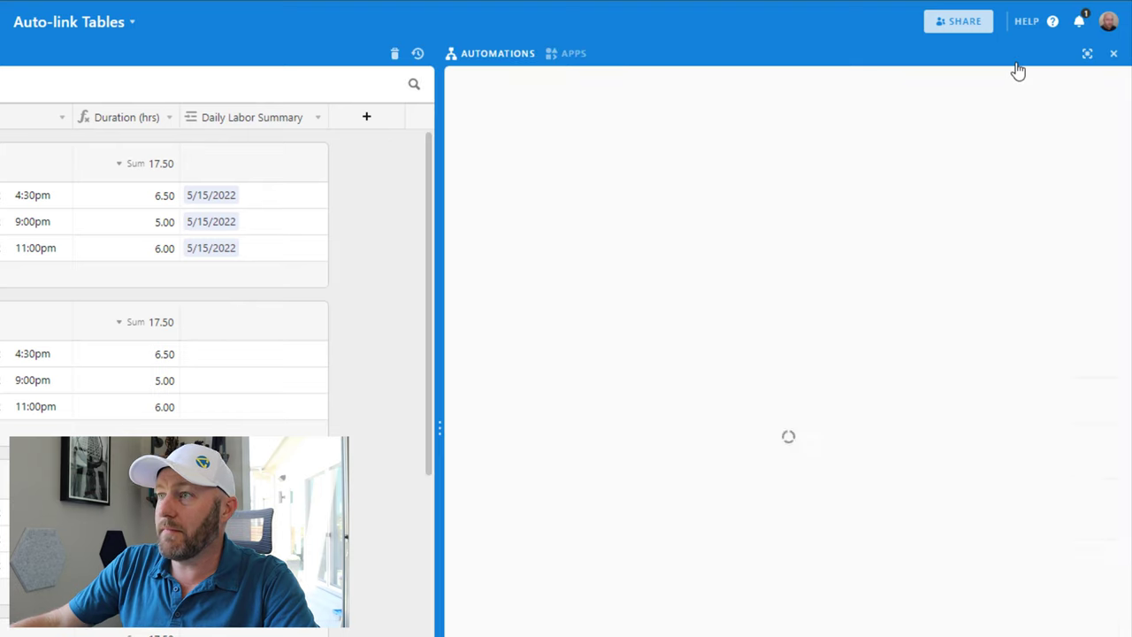
{"action": "left_click", "coordinate": [677, 429]}
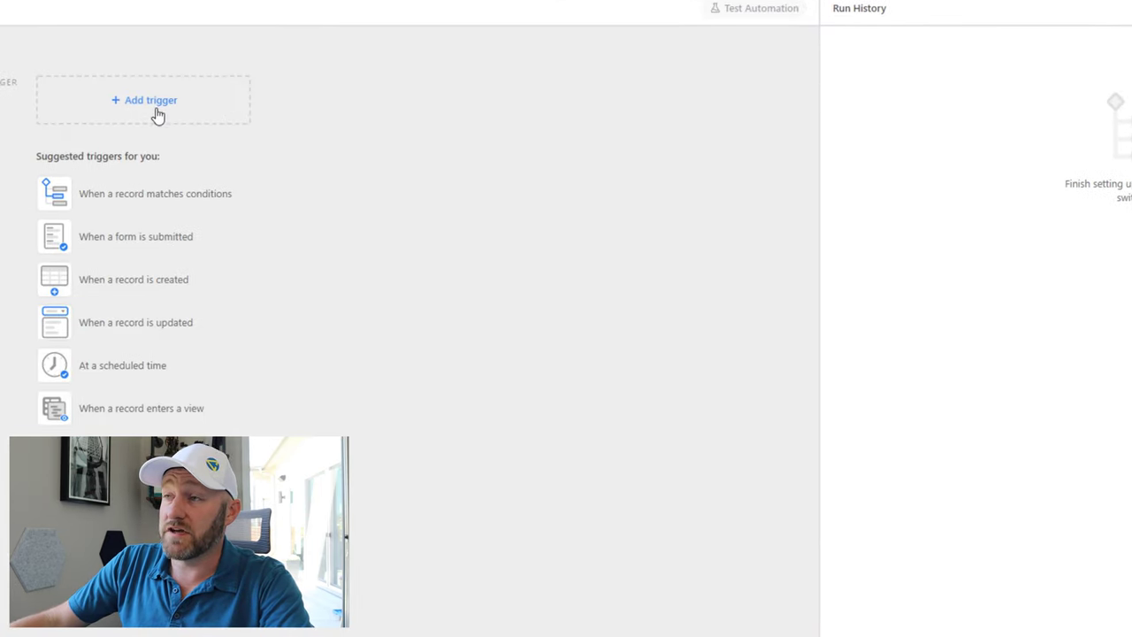
{"action": "left_click", "coordinate": [137, 197]}
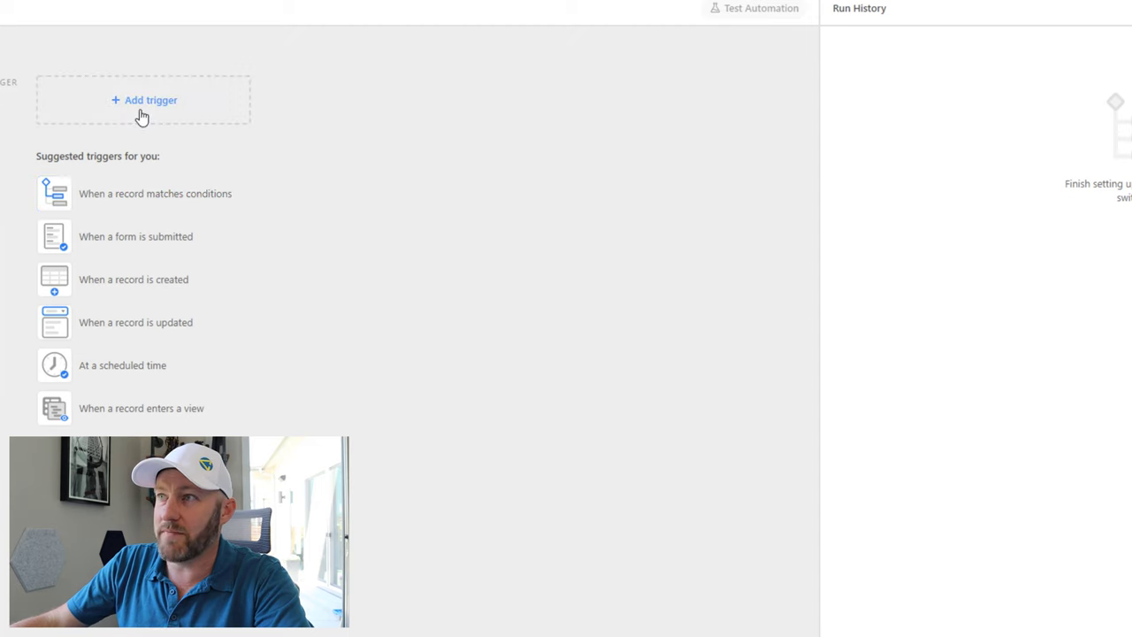
{"action": "left_click", "coordinate": [145, 114]}
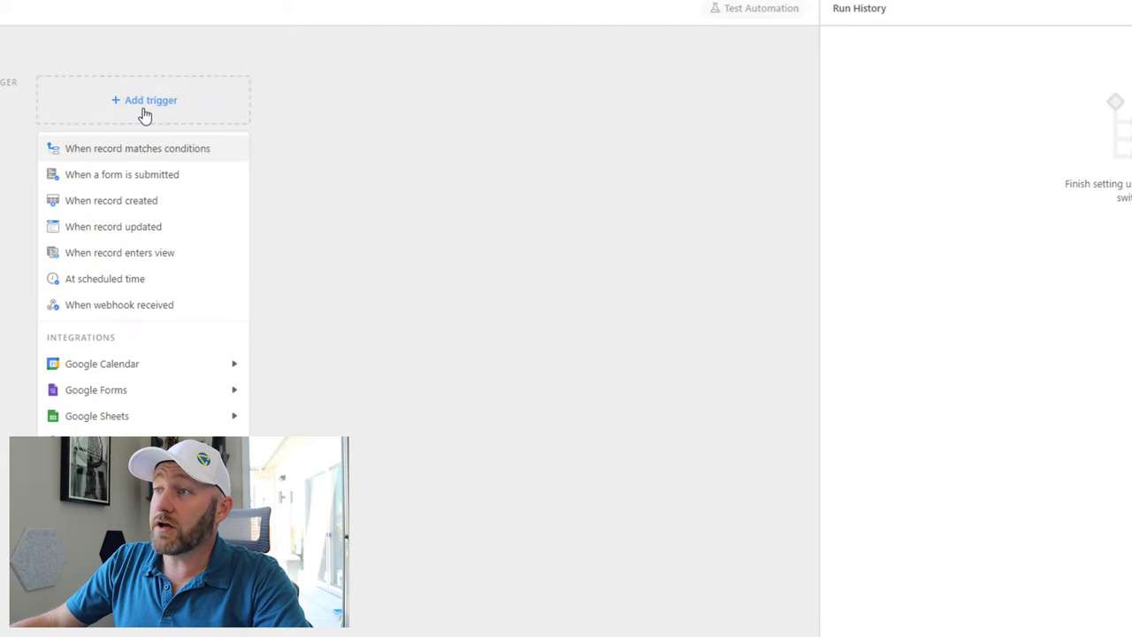
{"action": "left_click", "coordinate": [116, 228]}
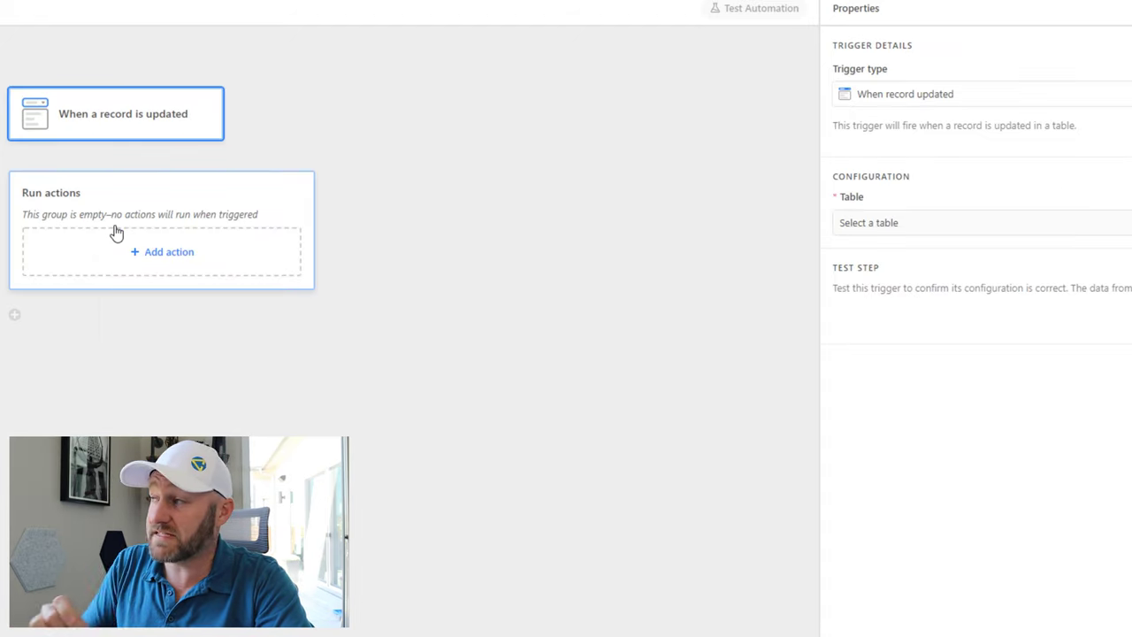
- Watch Calendar Date in Shifts Scheduled's Grid view and test the trigger with the 5/16/2022 AM shift
{"action": "left_click", "coordinate": [882, 233]}
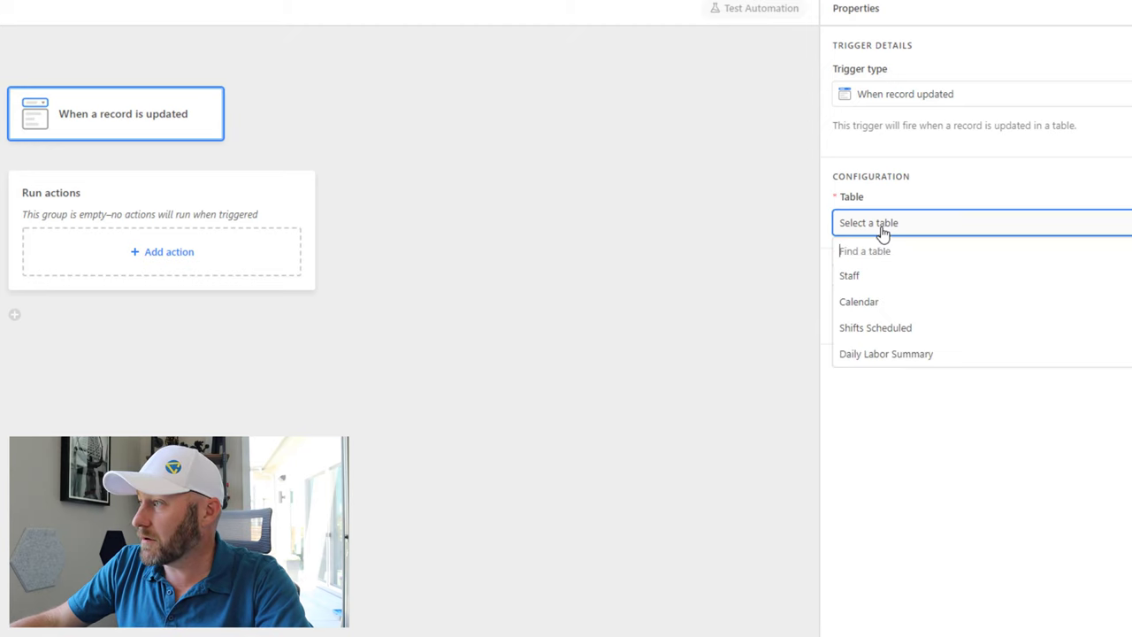
{"action": "left_click", "coordinate": [870, 328]}
{"action": "left_click", "coordinate": [895, 301]}
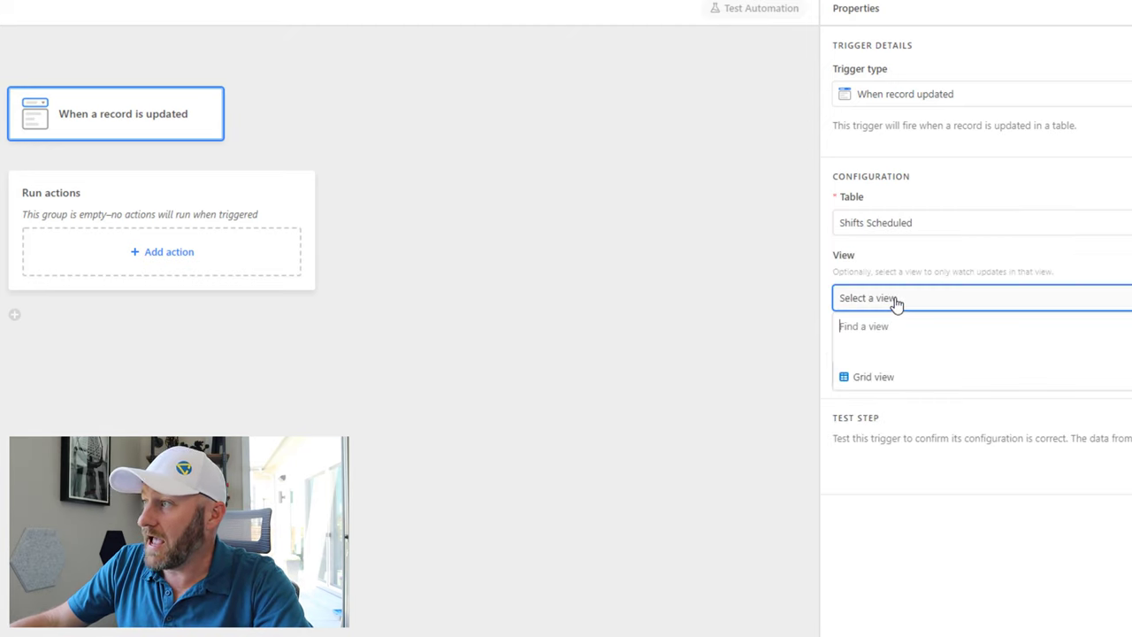
{"action": "left_click", "coordinate": [890, 387]}
{"action": "left_click", "coordinate": [880, 378]}
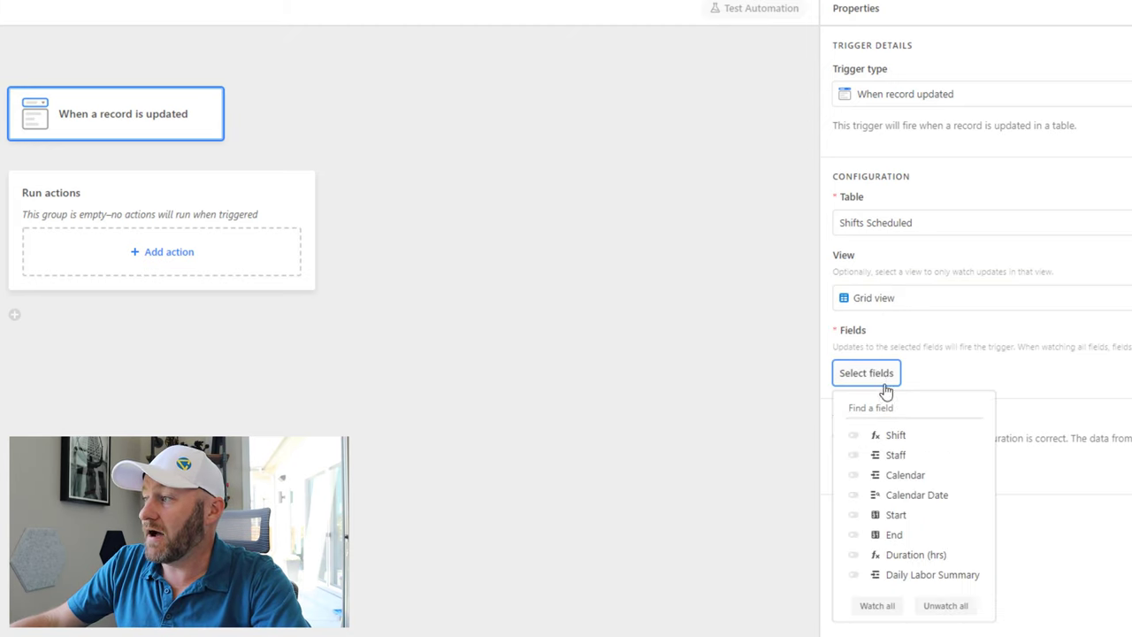
{"action": "left_click", "coordinate": [895, 498]}
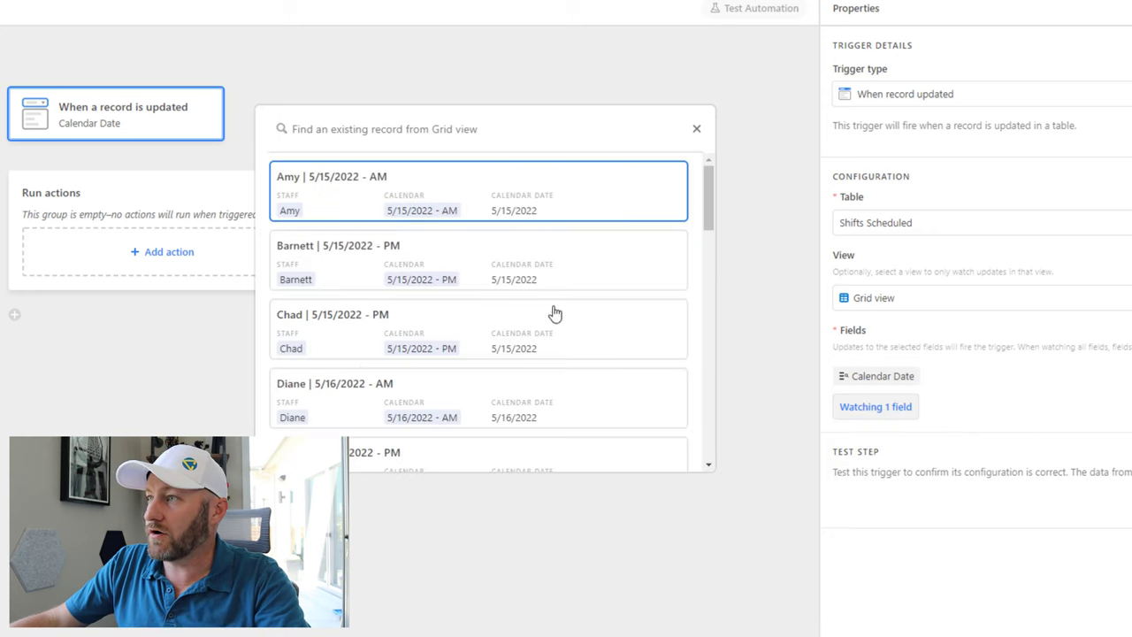
{"action": "scroll", "coordinate": [390, 345], "scroll_direction": "down", "scroll_amount": 10}
{"action": "scroll", "coordinate": [392, 392], "scroll_direction": "up", "scroll_amount": 10}
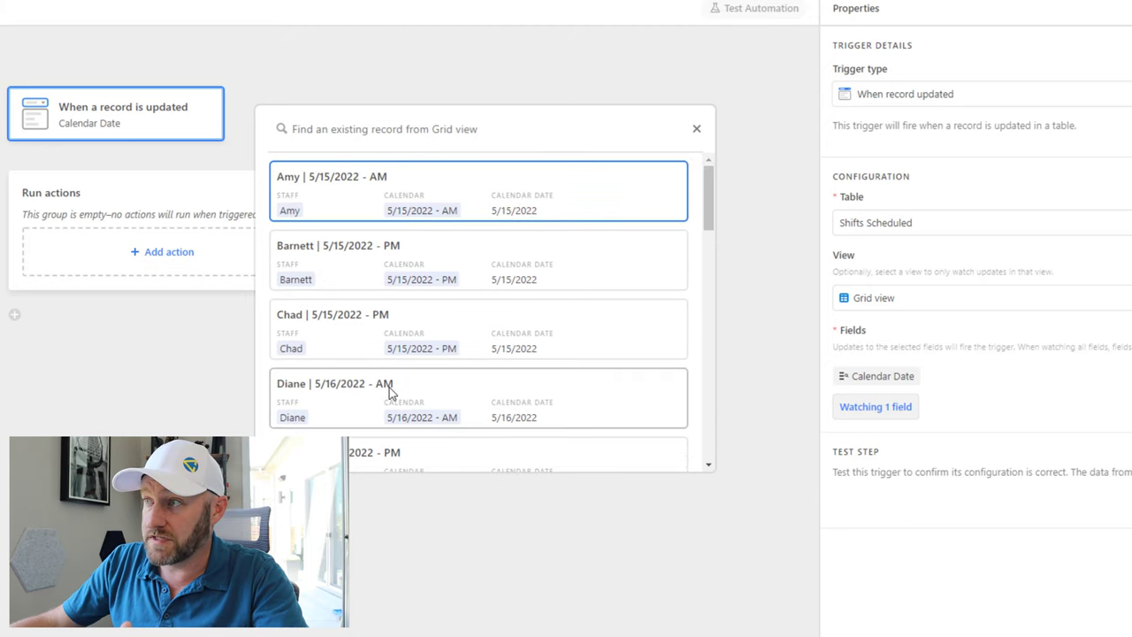
{"action": "left_click", "coordinate": [328, 395]}
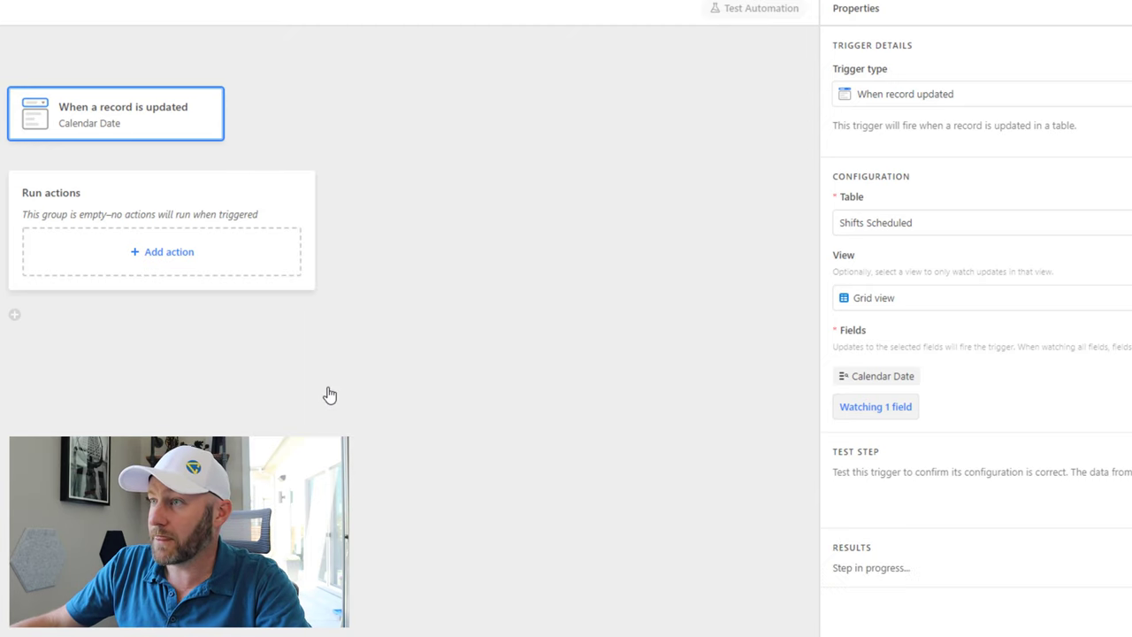
- Add an Update record action on Shifts Scheduled, using the triggering record's Airtable record ID
{"action": "left_click", "coordinate": [183, 255]}
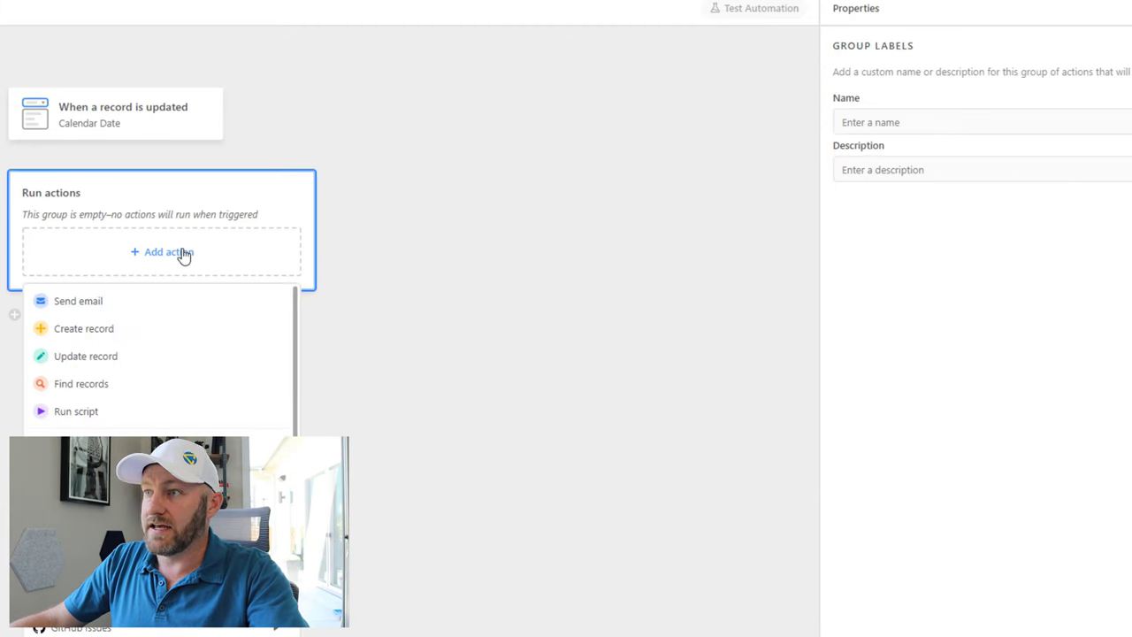
{"action": "left_click", "coordinate": [111, 363]}
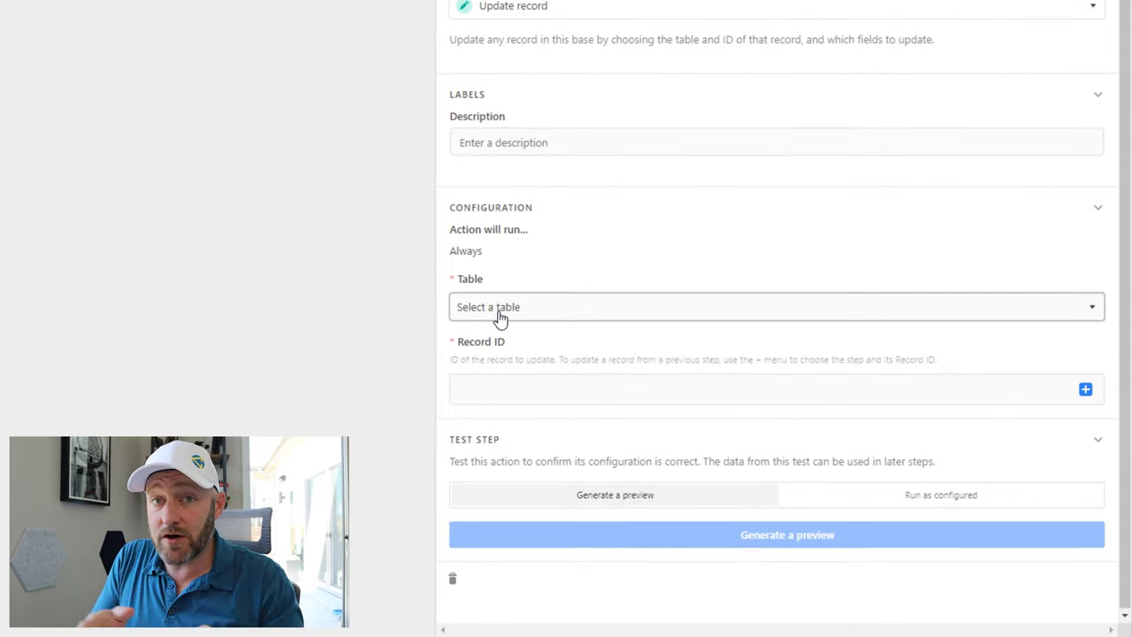
{"action": "left_click", "coordinate": [500, 310]}
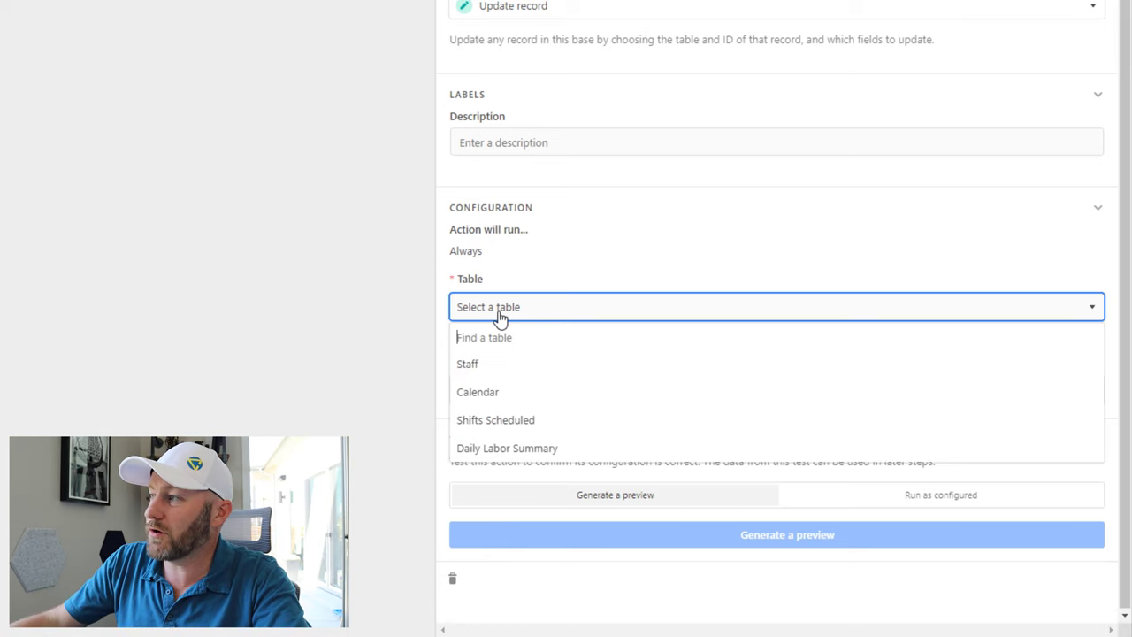
{"action": "left_click", "coordinate": [498, 422]}
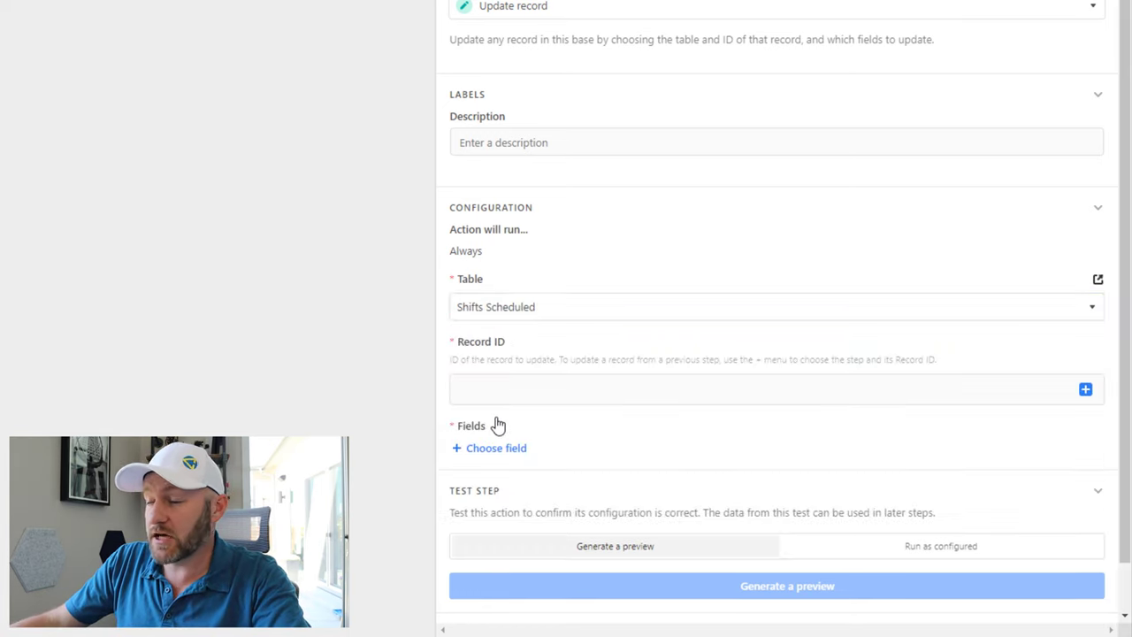
{"action": "left_click", "coordinate": [1087, 394]}
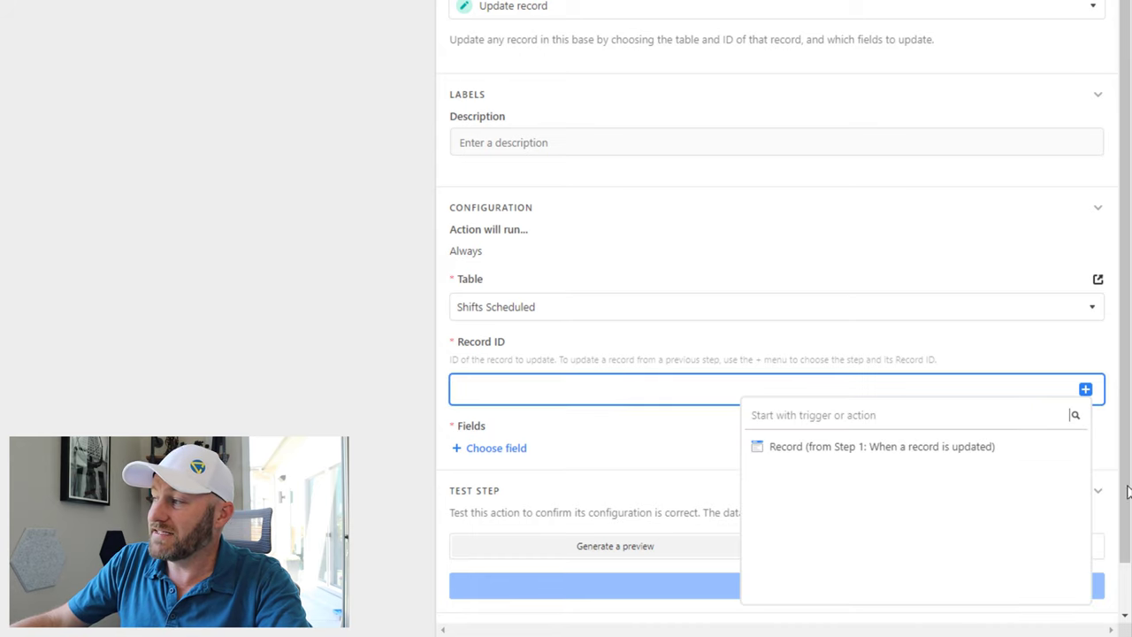
{"action": "left_click", "coordinate": [1065, 453]}
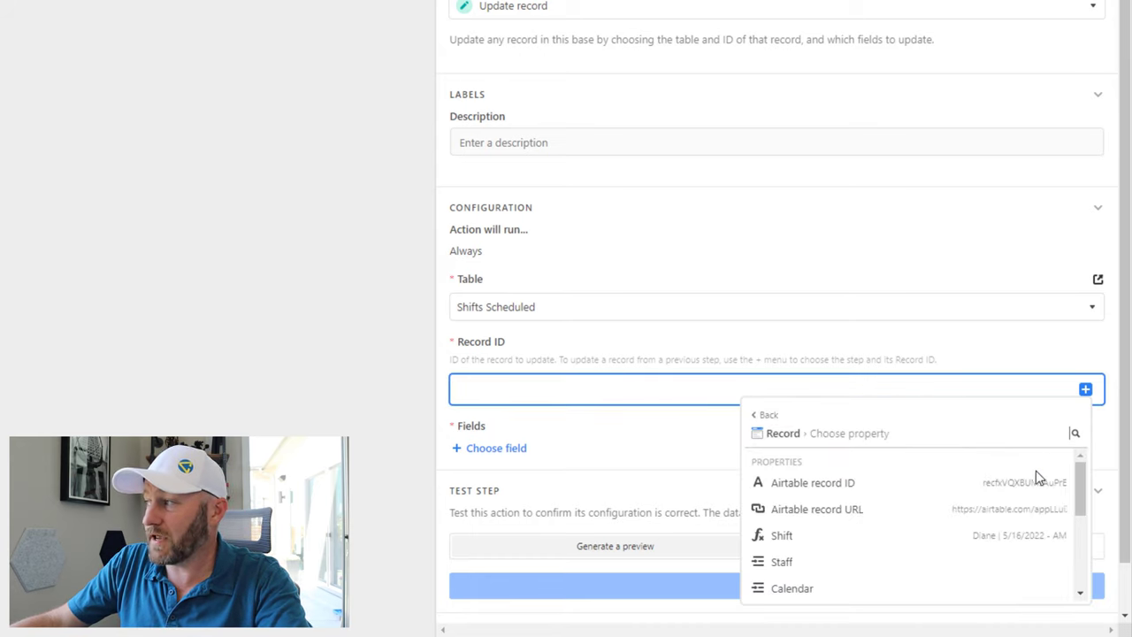
{"action": "left_click", "coordinate": [1004, 482]}
{"action": "scroll", "coordinate": [664, 440], "scroll_direction": "down", "scroll_amount": 1}
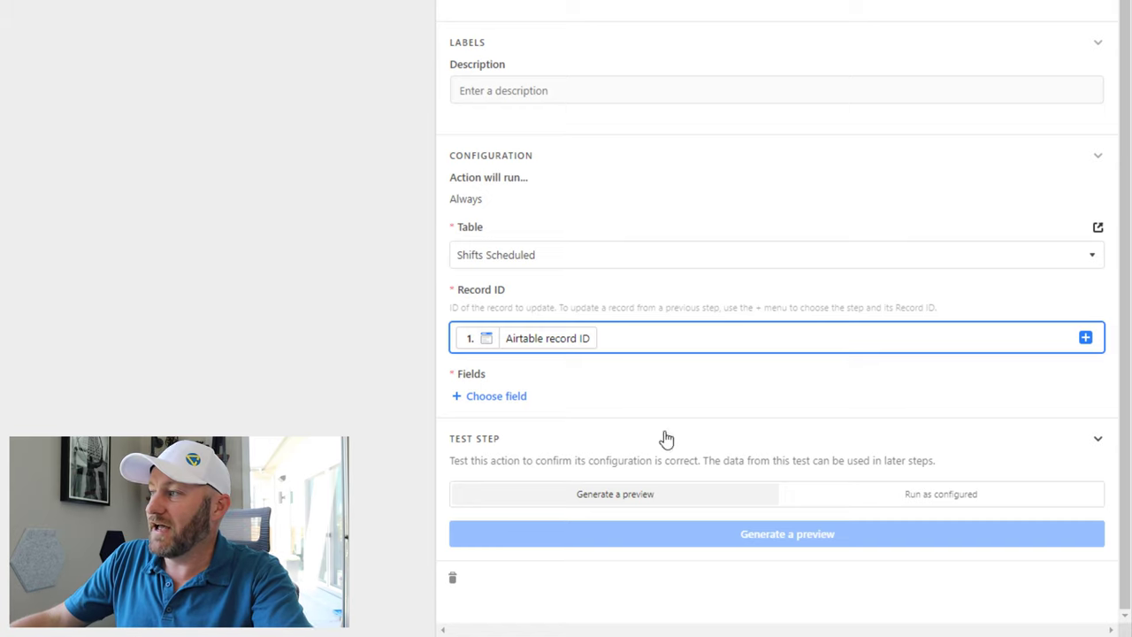
- Set the action's Daily Labor Summary field to the trigger record's Calendar Date value
{"action": "left_click", "coordinate": [488, 396]}
{"action": "scroll", "coordinate": [528, 607], "scroll_direction": "down", "scroll_amount": 1}
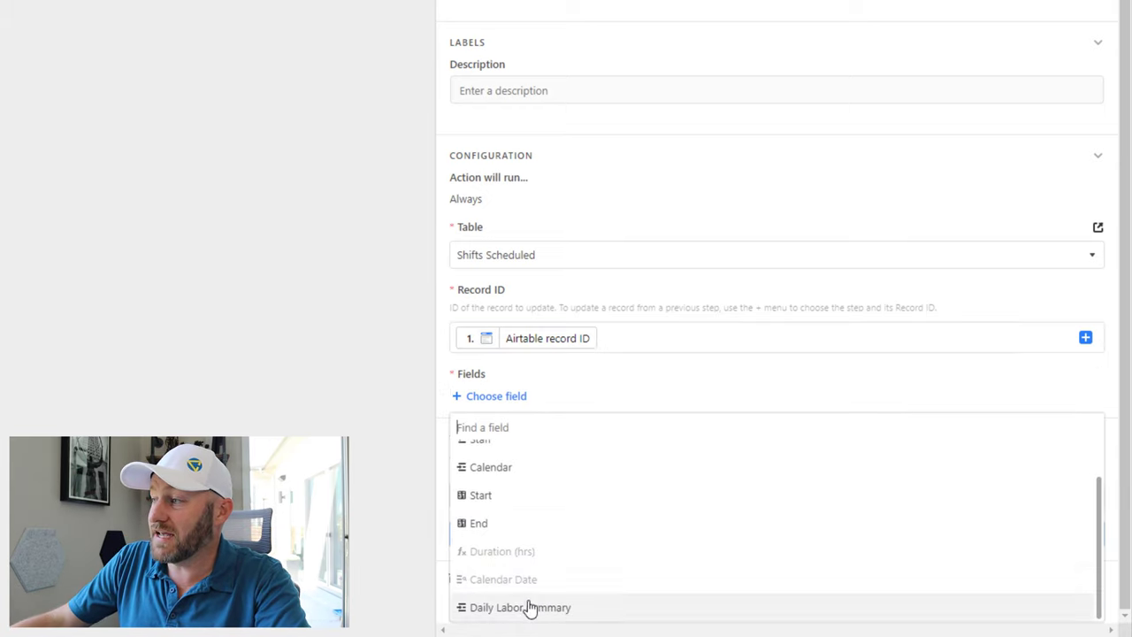
{"action": "left_click", "coordinate": [480, 615]}
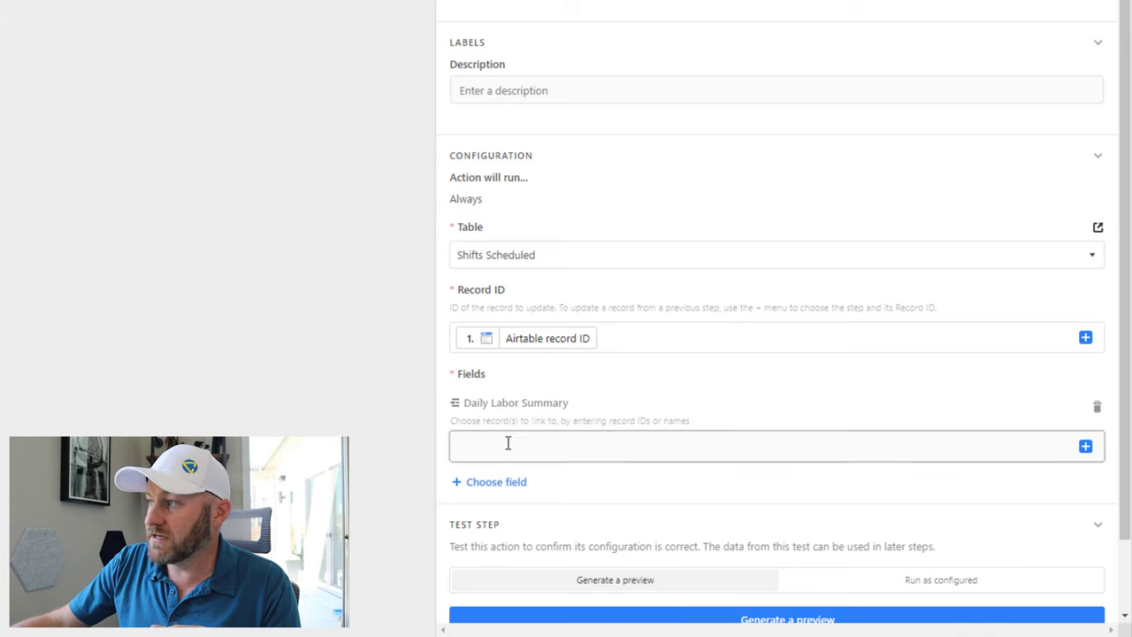
{"action": "left_click", "coordinate": [1085, 446]}
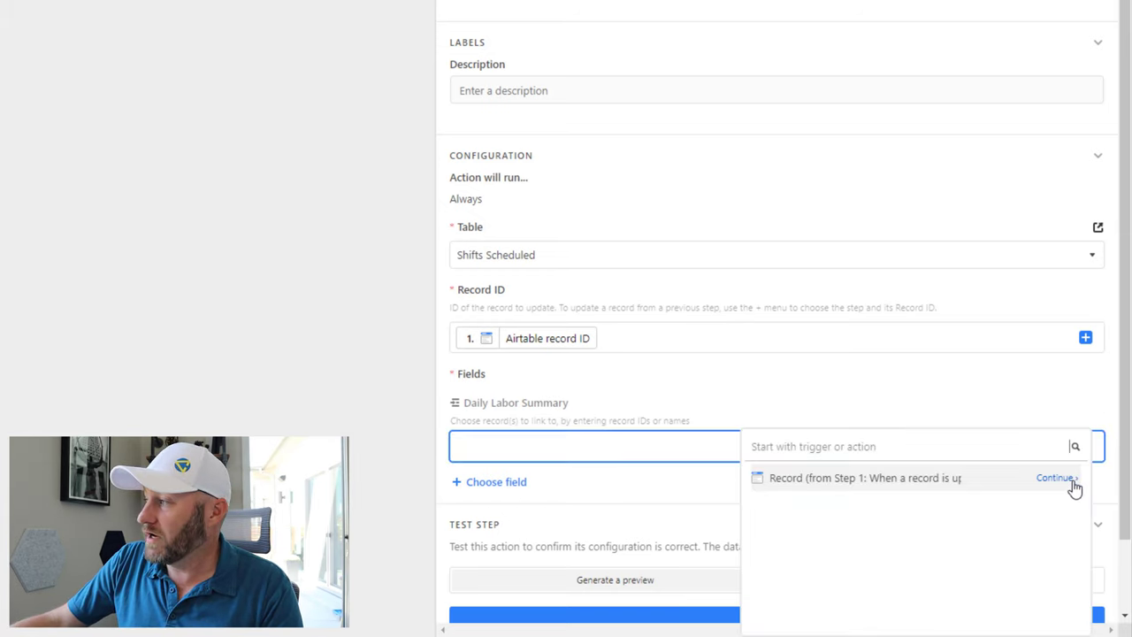
{"action": "left_click", "coordinate": [1058, 477]}
{"action": "left_click_drag", "start_coordinate": [1083, 527], "coordinate": [1083, 574]}
{"action": "left_click", "coordinate": [1045, 585]}
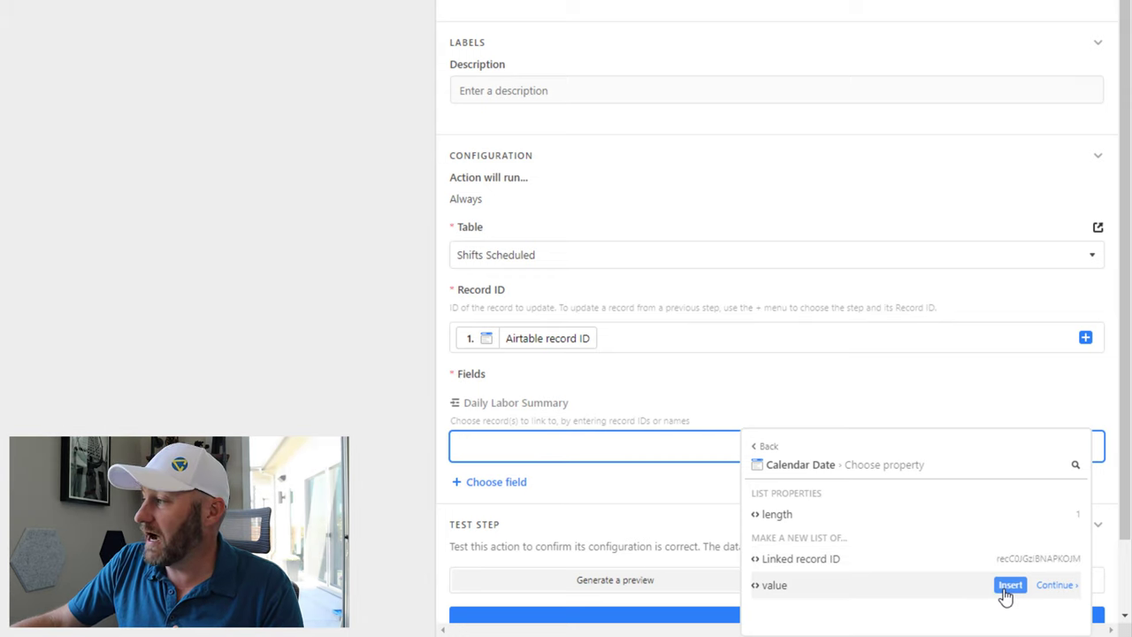
{"action": "left_click", "coordinate": [1009, 587]}
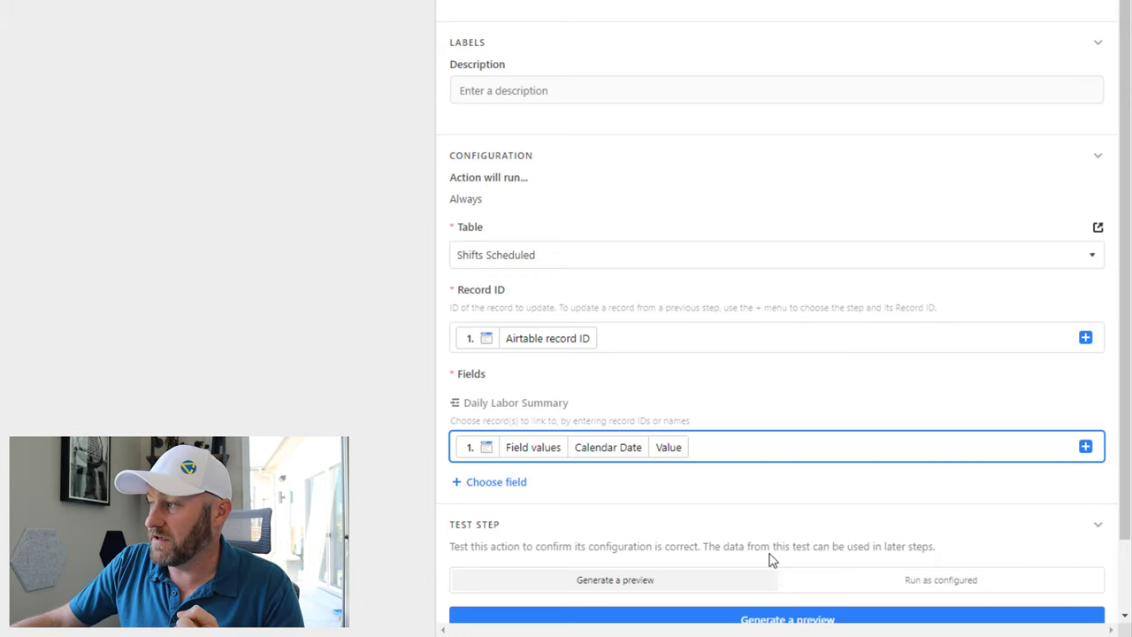
- Run a test of the Update record action using the real configuration
{"action": "scroll", "coordinate": [945, 500], "scroll_direction": "down", "scroll_amount": 1}
{"action": "left_click", "coordinate": [942, 498]}
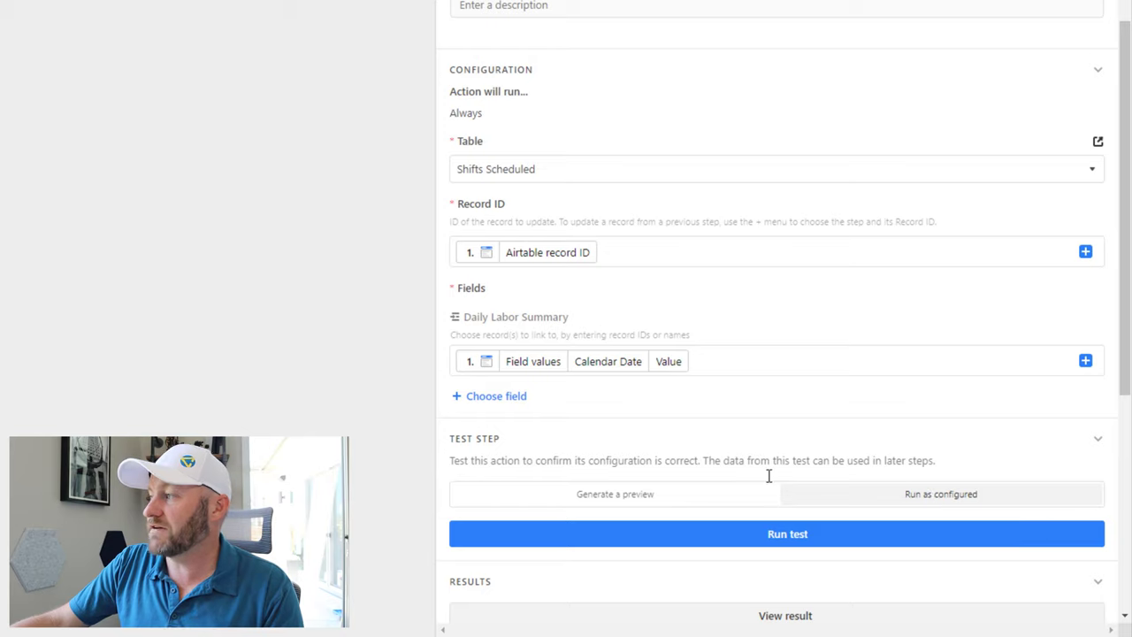
{"action": "left_click", "coordinate": [773, 534]}
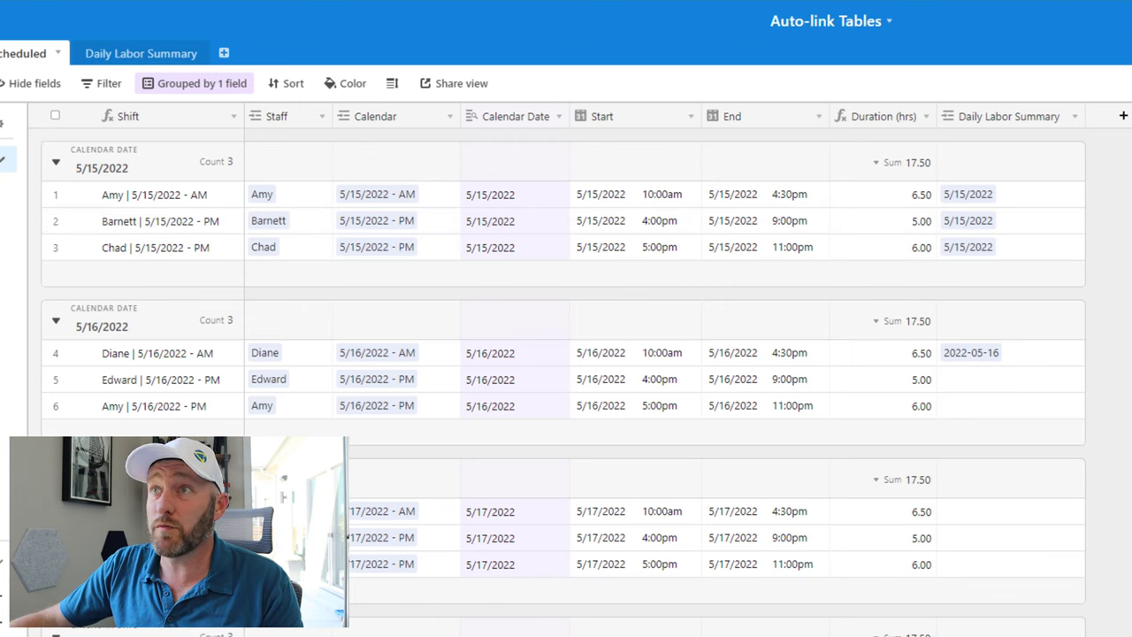
- Inspect row 4's Daily Labor Summary cell to confirm it links to 2022-05-16
{"action": "left_click", "coordinate": [974, 361]}
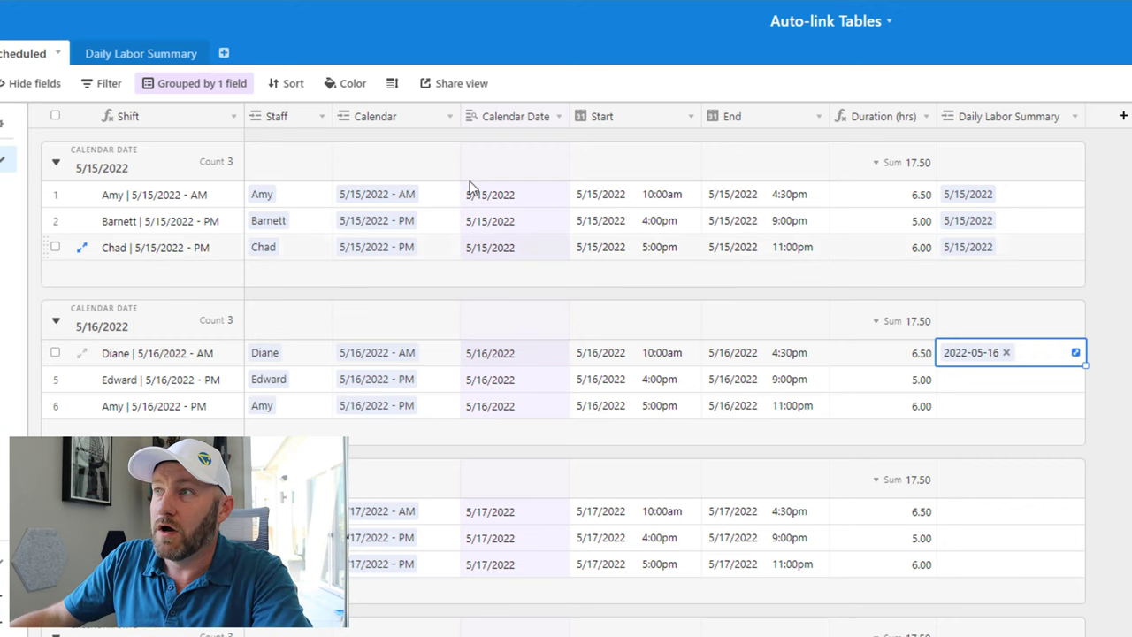
- Insert a Formula field 'Formula Output (Date)' left of Start with formula {Calendar Date}
{"action": "right_click", "coordinate": [638, 125]}
{"action": "left_click", "coordinate": [619, 283]}
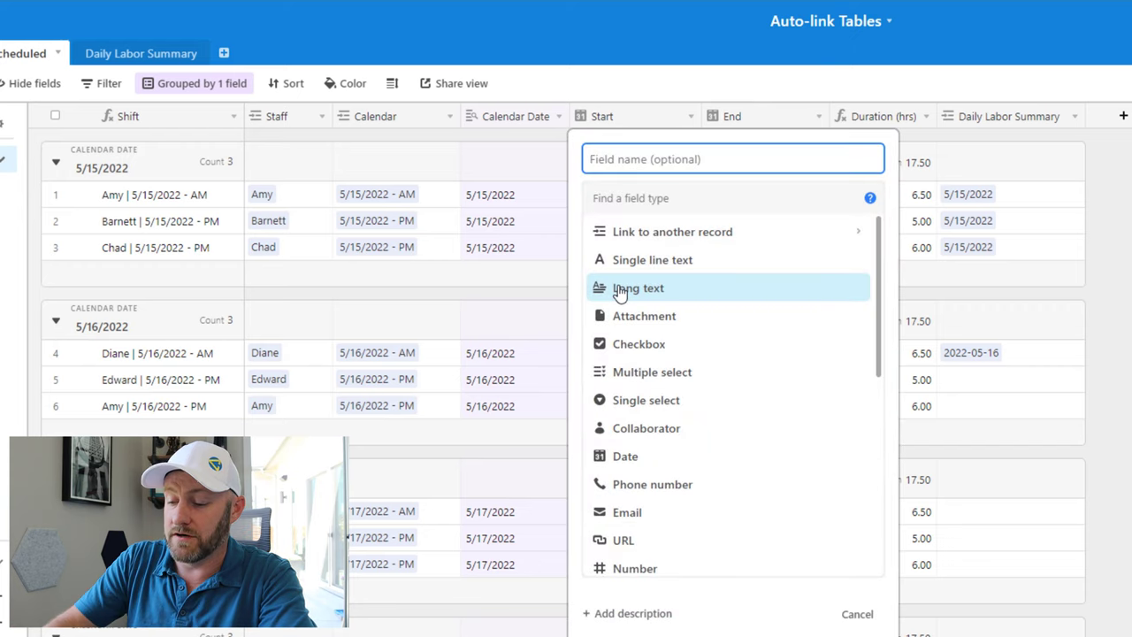
{"action": "type", "text": "Form"}
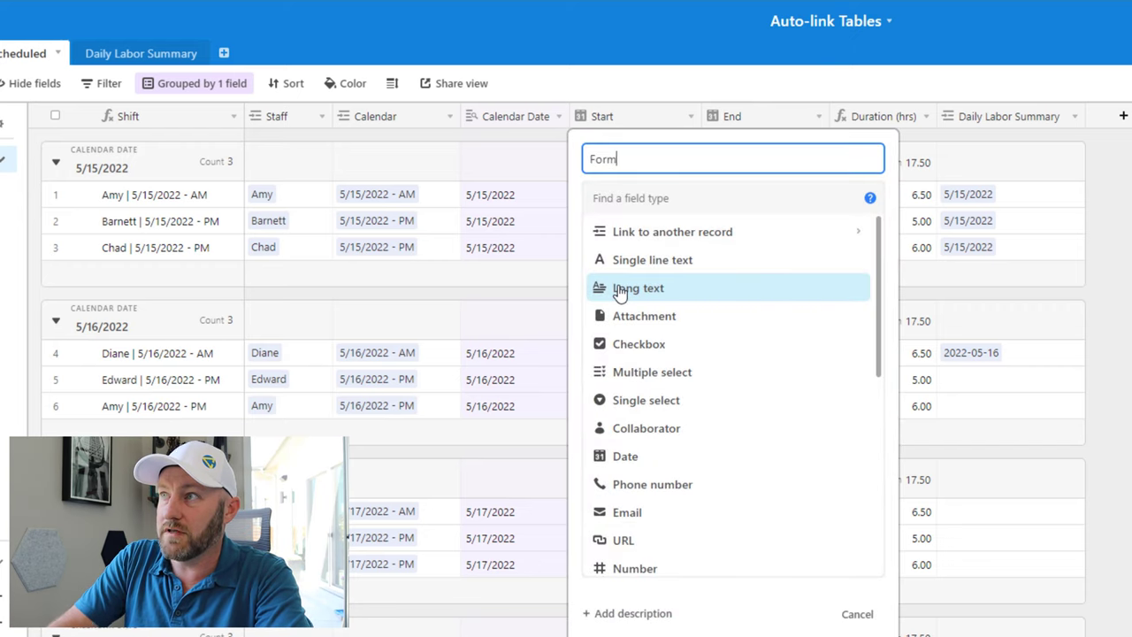
{"action": "type", "text": "ula Output (Date"}
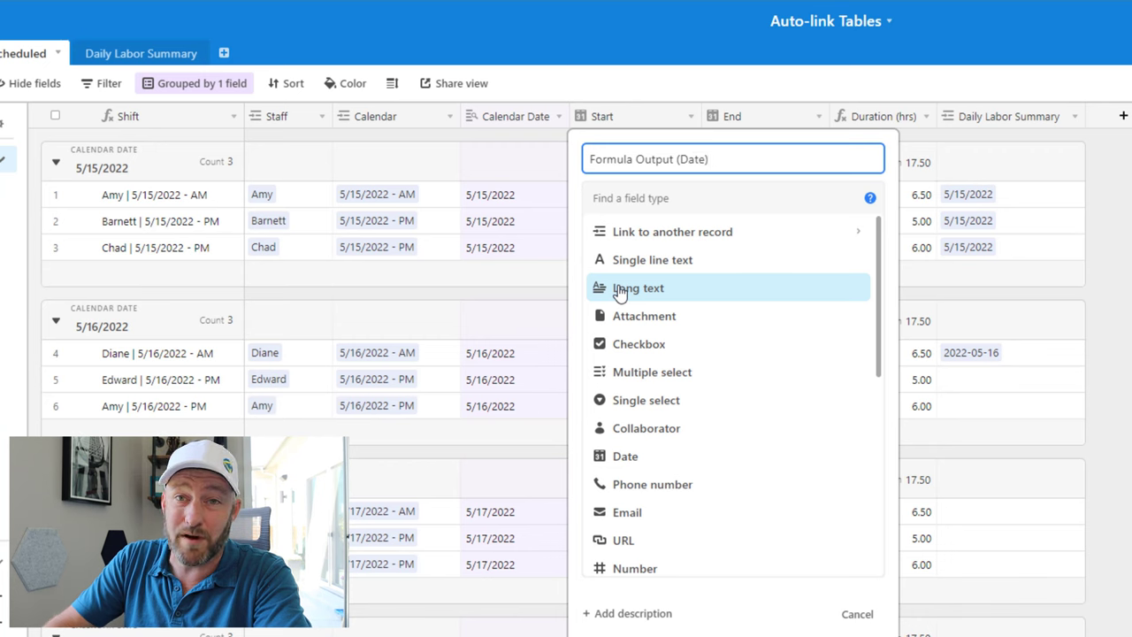
{"action": "key", "text": "Tab"}
{"action": "type", "text": "fo"}
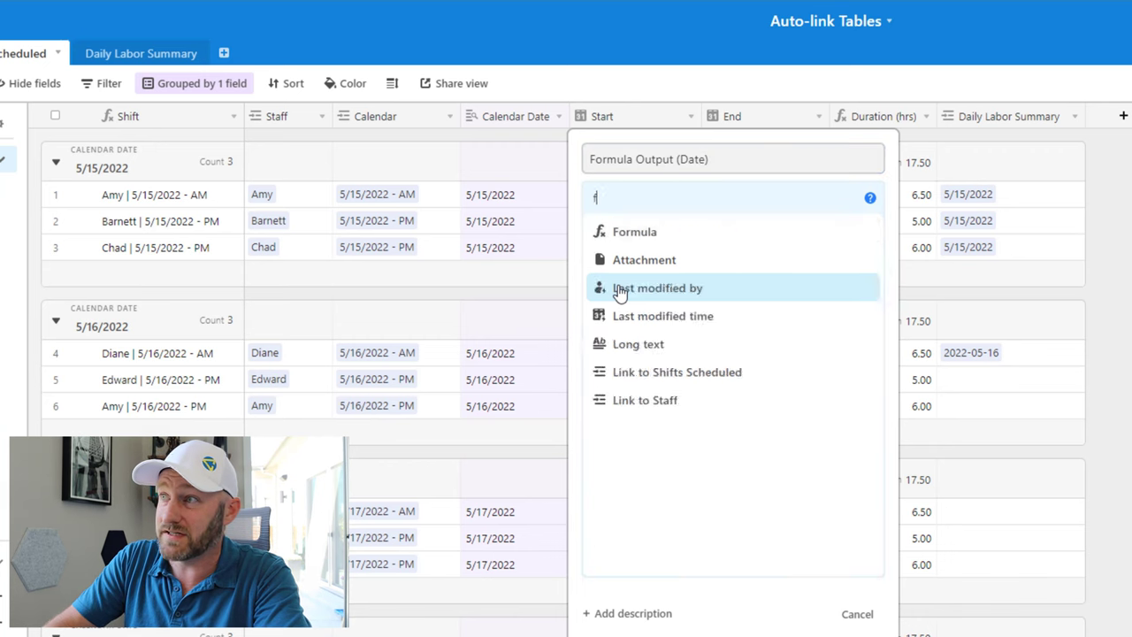
{"action": "left_click", "coordinate": [678, 231]}
{"action": "left_click", "coordinate": [691, 310]}
{"action": "type", "text": "calend"}
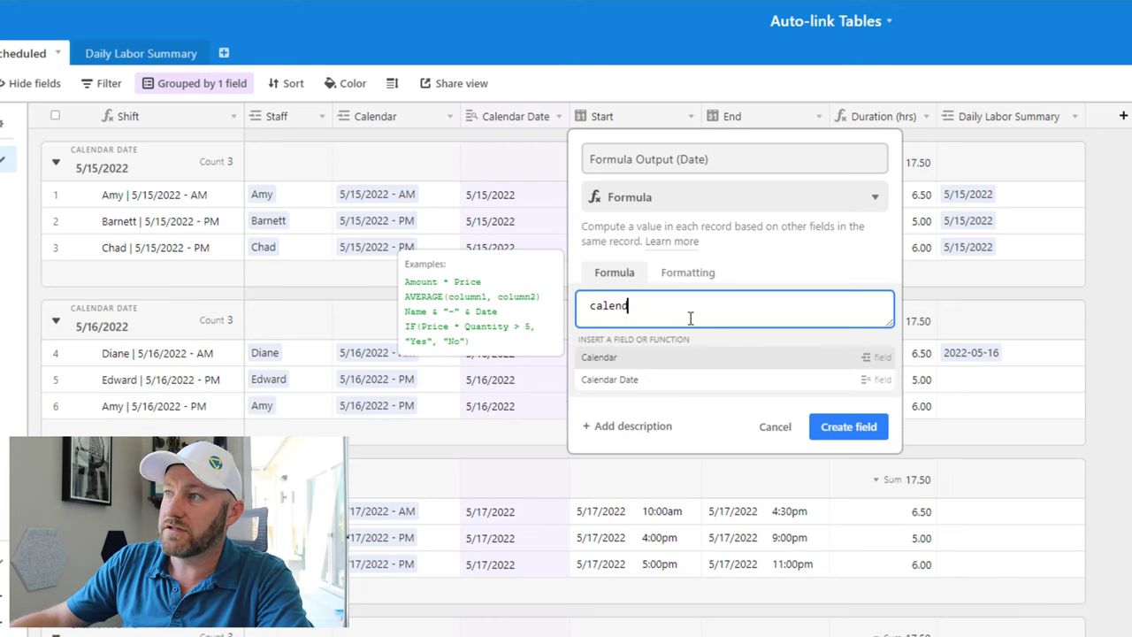
{"action": "left_click", "coordinate": [644, 382]}
{"action": "left_click", "coordinate": [836, 367]}
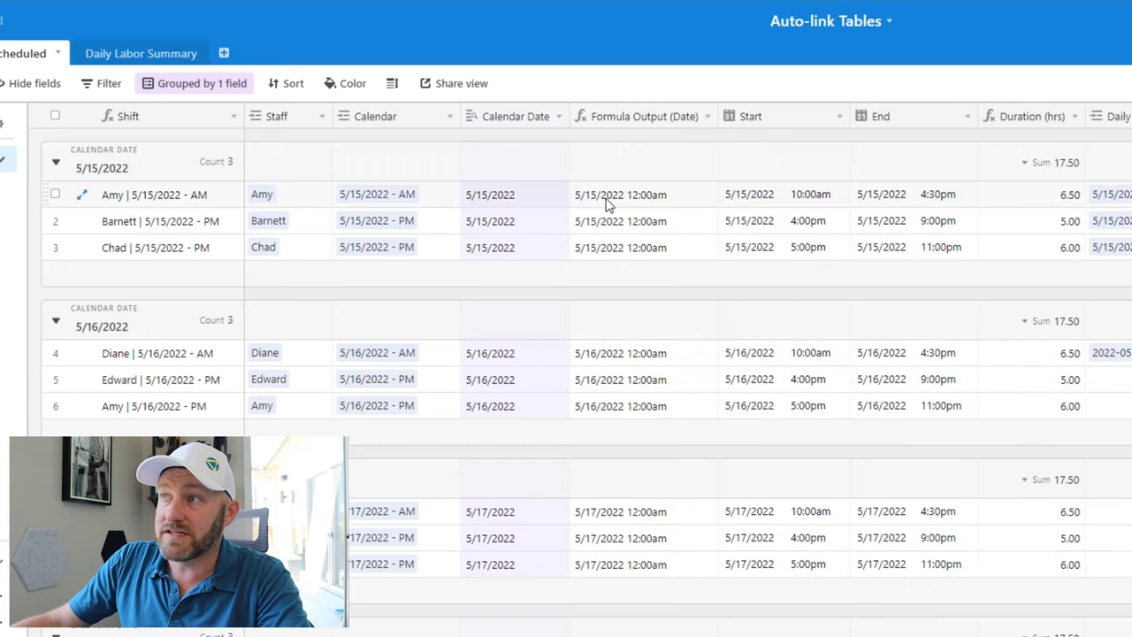
{"action": "left_click_drag", "start_coordinate": [607, 203], "coordinate": [612, 249]}
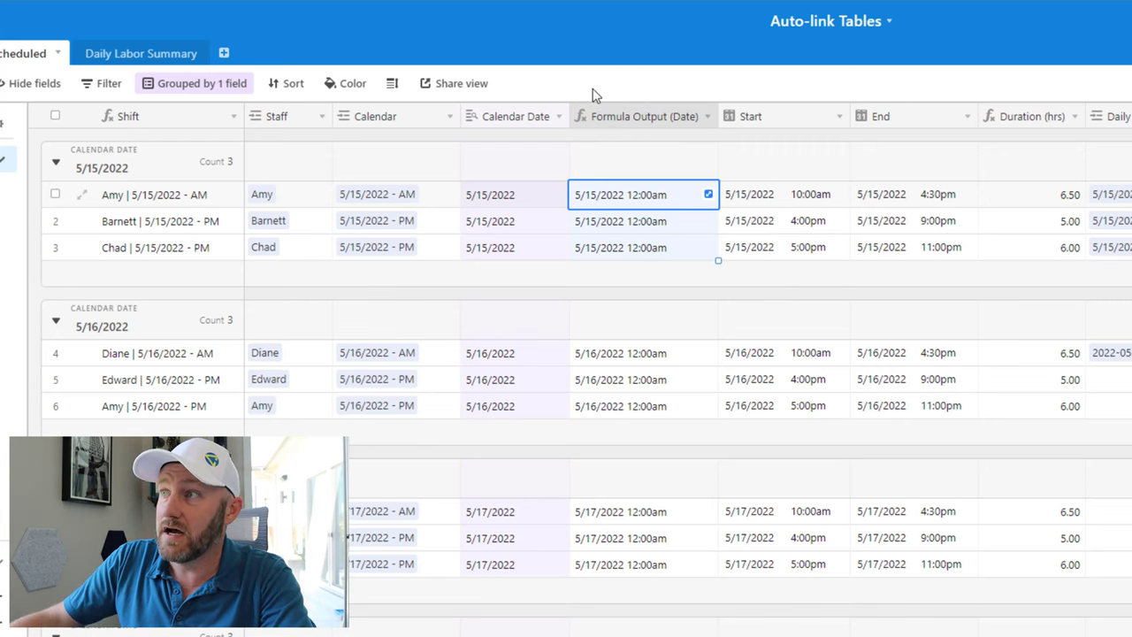
- Replace the formula with CONCATENATE({Calendar Date}), save, and check the first row's output
{"action": "double_click", "coordinate": [624, 121]}
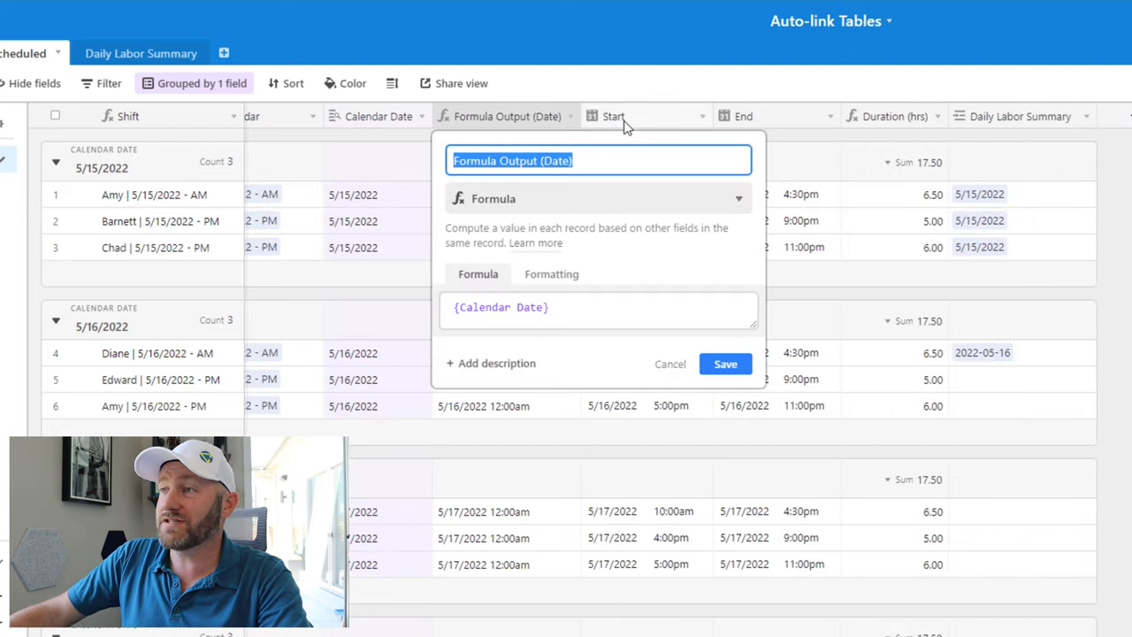
{"action": "left_click", "coordinate": [584, 307]}
{"action": "key", "text": "ctrl+a"}
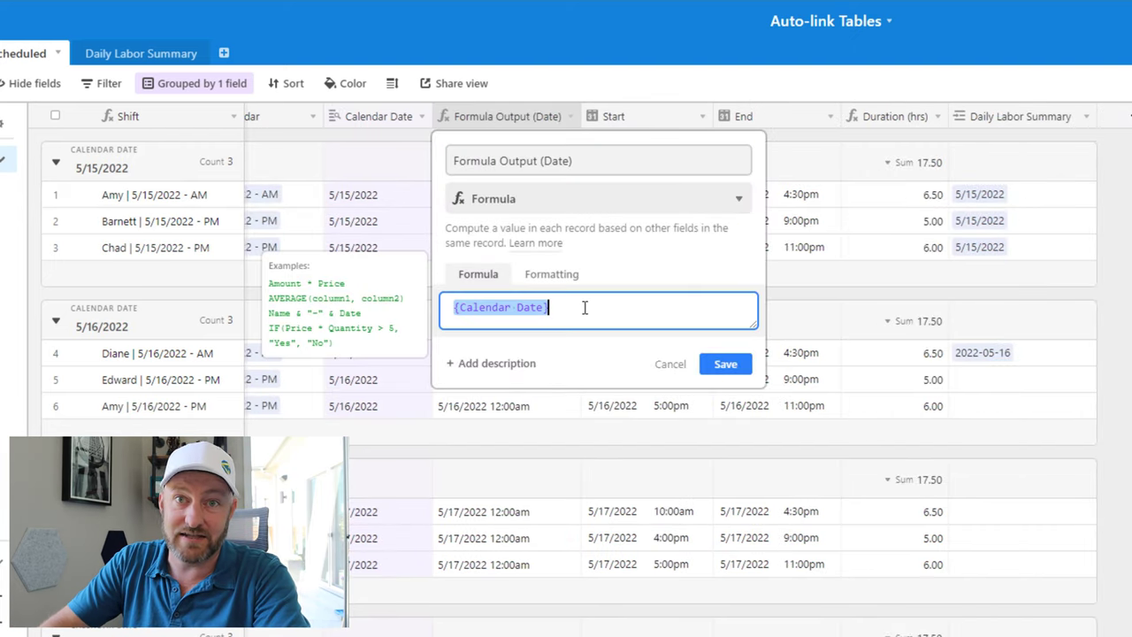
{"action": "type", "text": "CONCATENATE("}
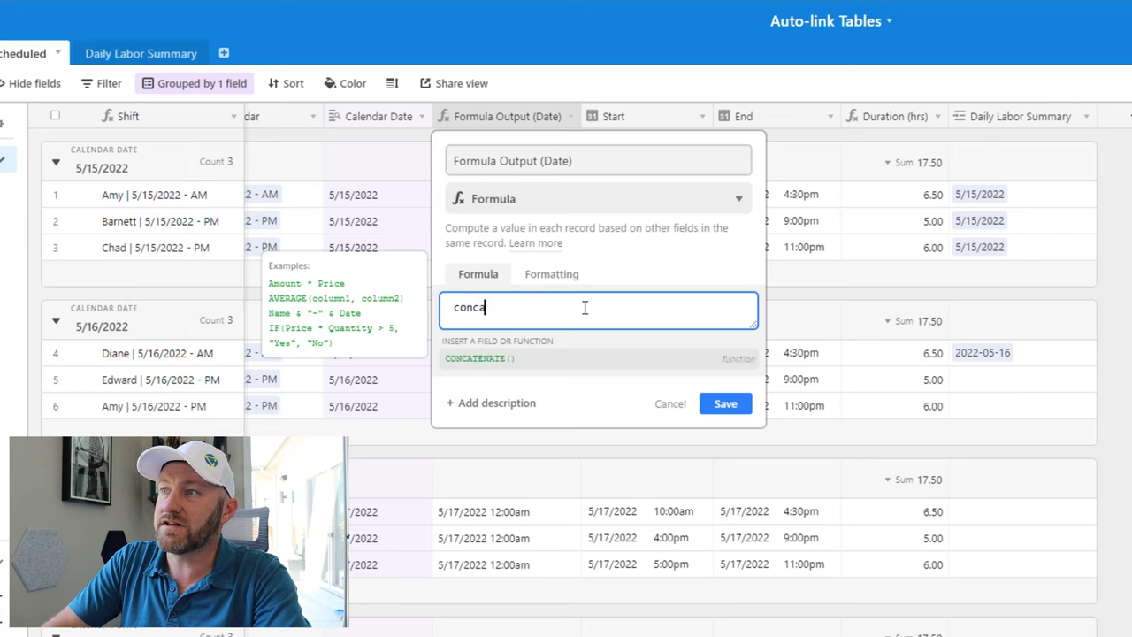
{"action": "type", "text": "cal"}
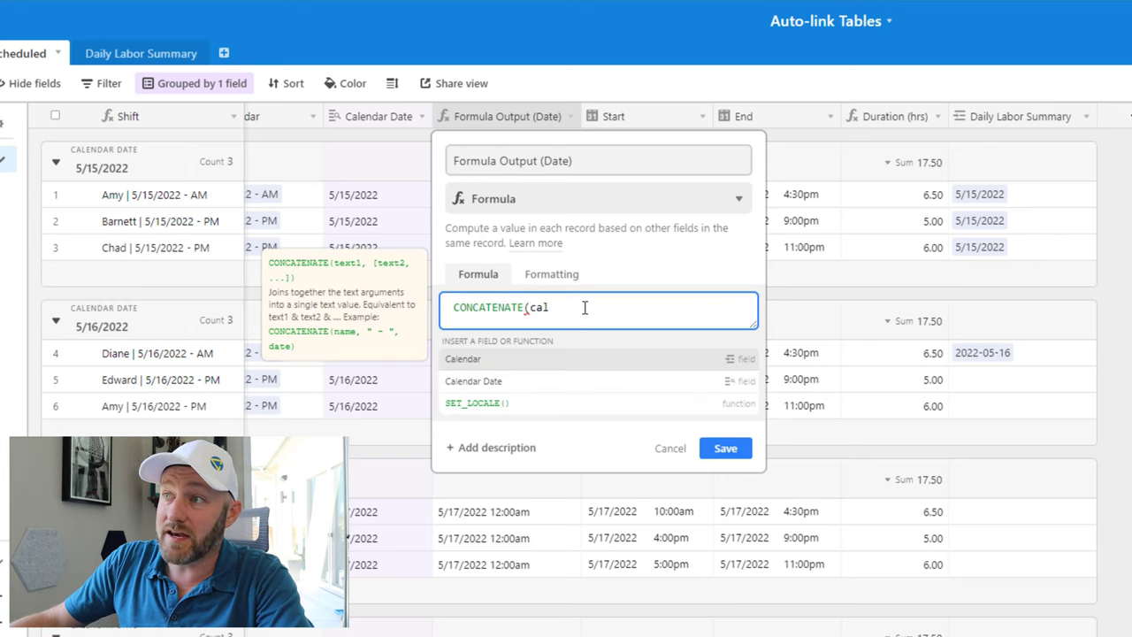
{"action": "left_click", "coordinate": [498, 384]}
{"action": "type", "text": ")"}
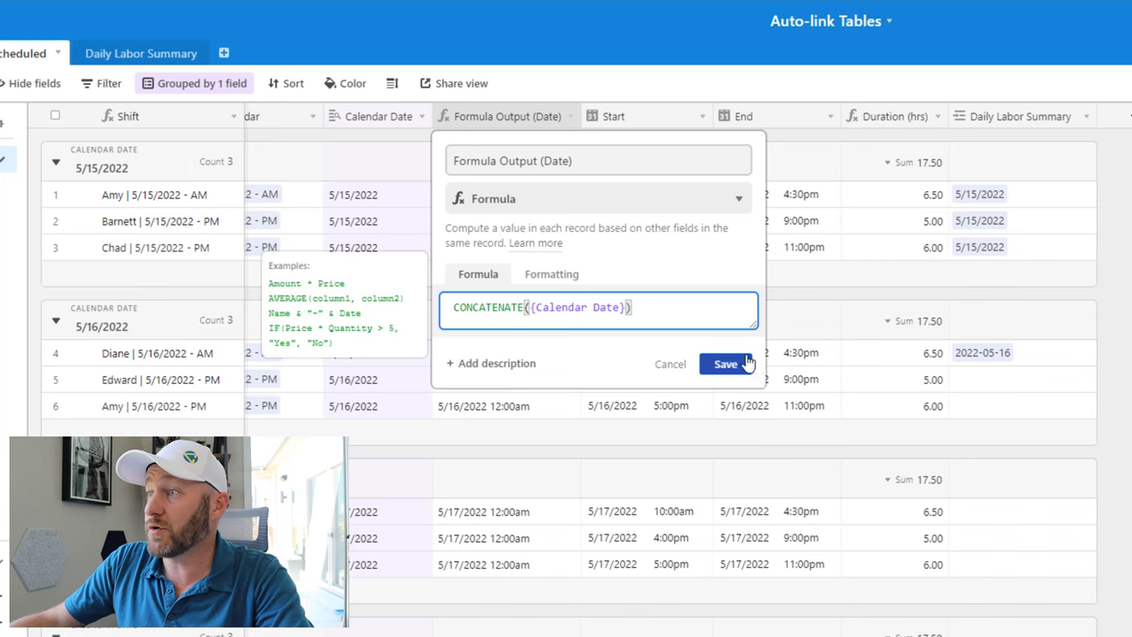
{"action": "left_click", "coordinate": [732, 366]}
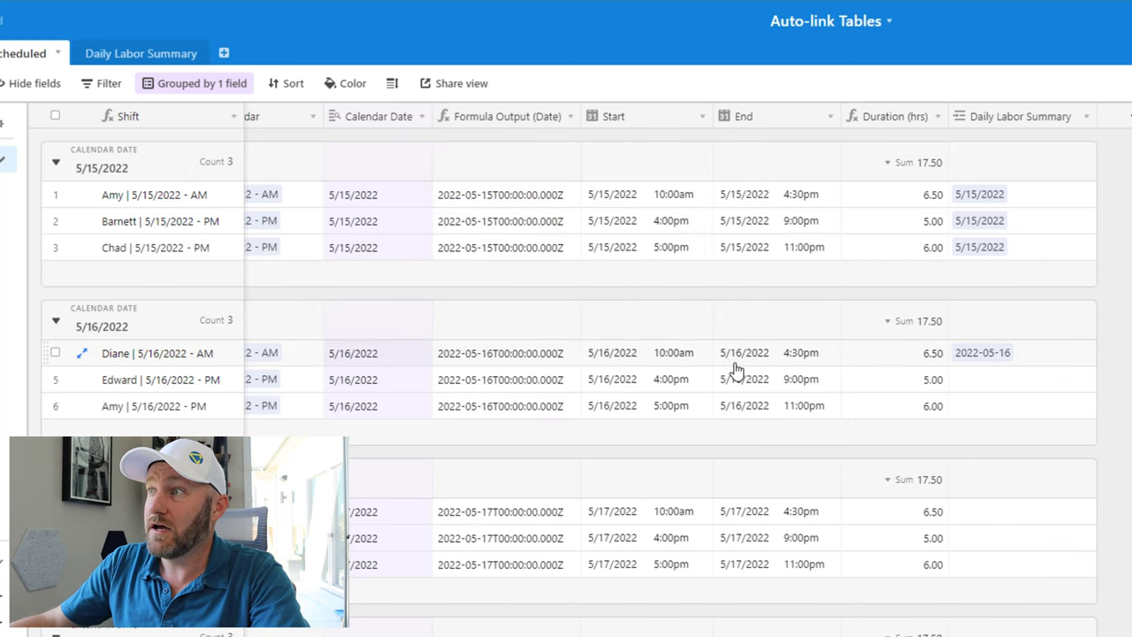
{"action": "left_click", "coordinate": [472, 199]}
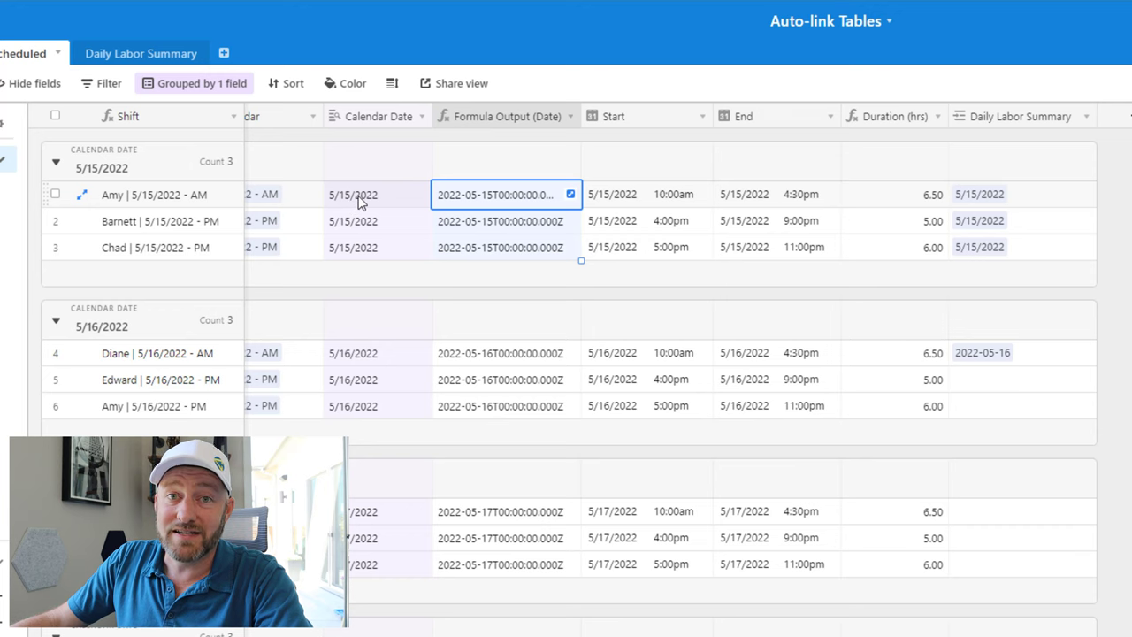
- Change the formula to DATETIME_FORMAT({Calendar Date}), save, and review rows 1–3
{"action": "double_click", "coordinate": [504, 112]}
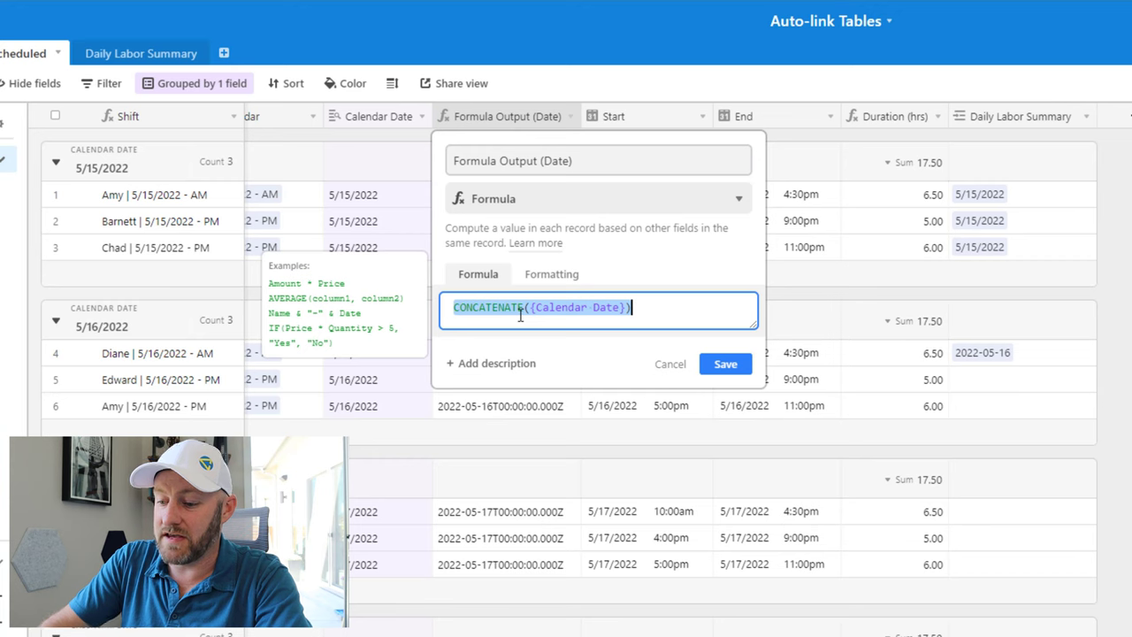
{"action": "type", "text": "dateti"}
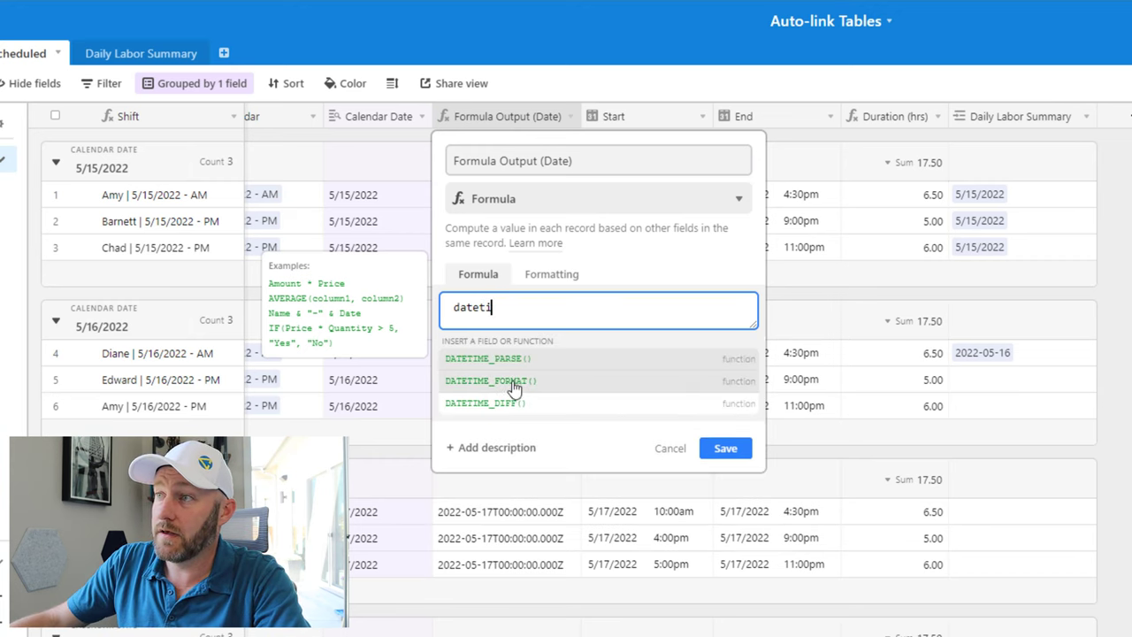
{"action": "left_click", "coordinate": [512, 381]}
{"action": "type", "text": "cale"}
{"action": "left_click", "coordinate": [514, 386]}
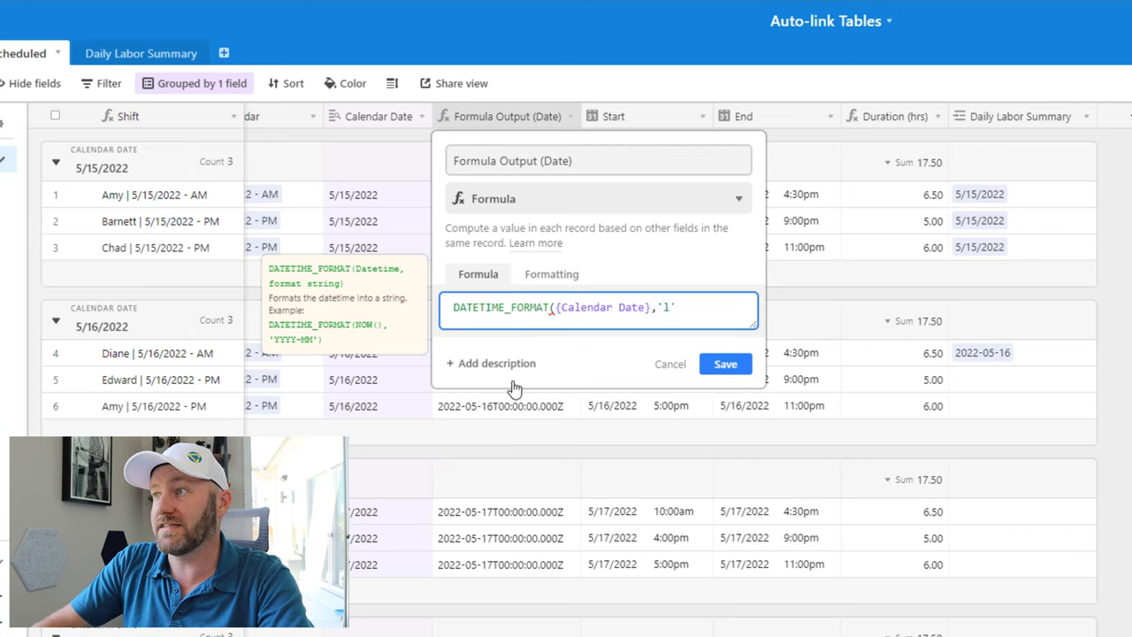
{"action": "type", "text": ")"}
{"action": "left_click", "coordinate": [718, 370]}
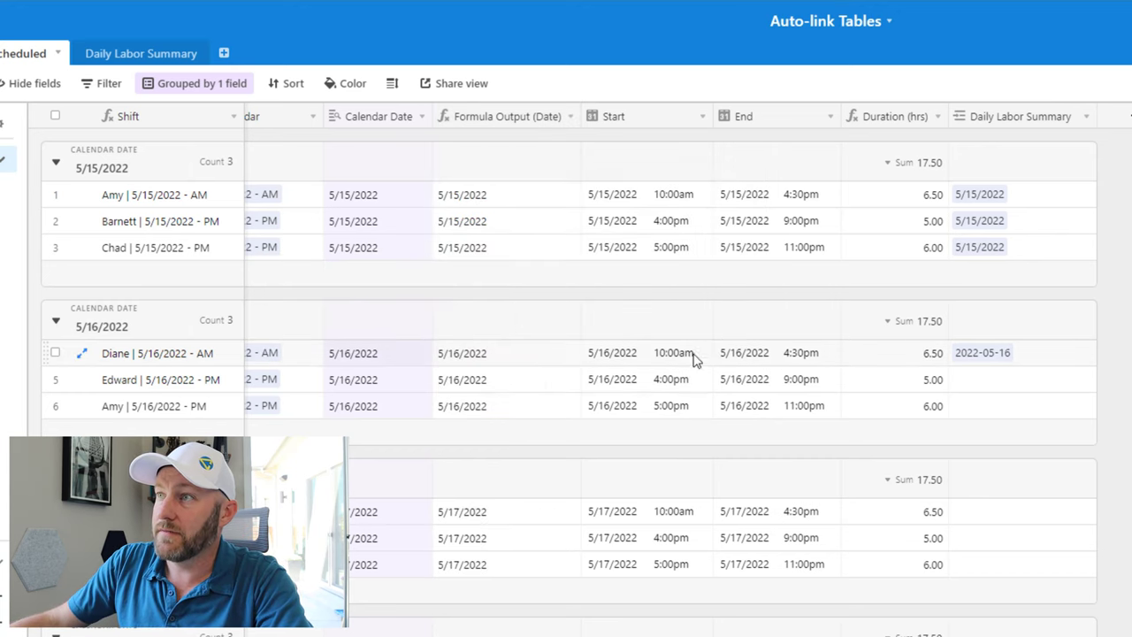
{"action": "left_click_drag", "start_coordinate": [480, 193], "coordinate": [483, 265]}
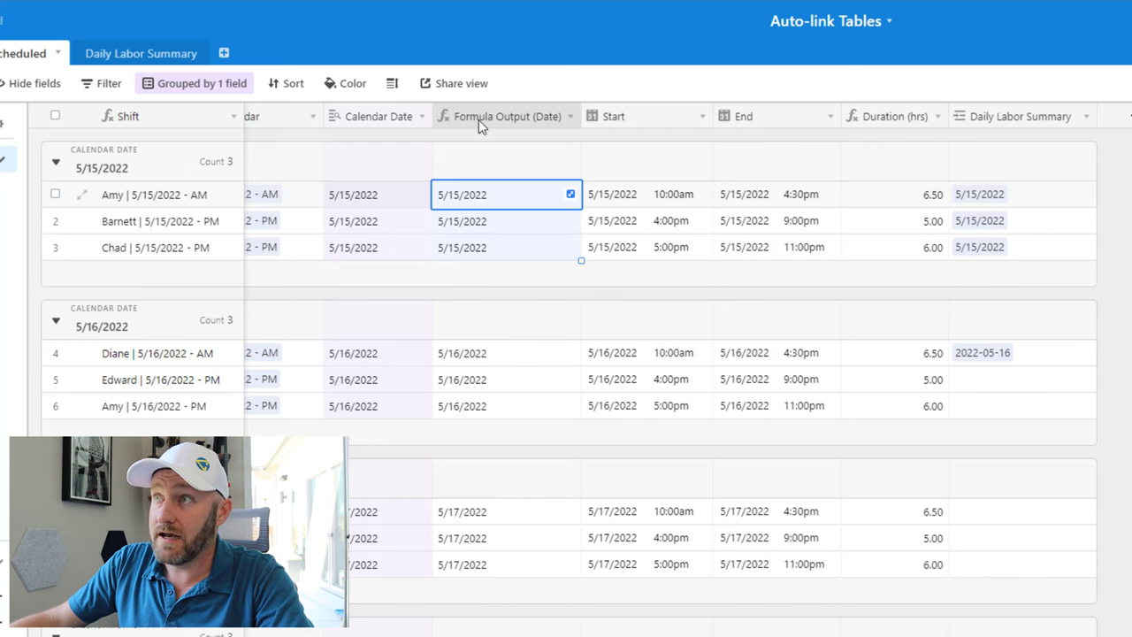
- Wrap the formula as CONCATENATE(DATETIME_FORMAT({Calendar Date},'l')) and save it
{"action": "double_click", "coordinate": [479, 120]}
{"action": "left_click", "coordinate": [467, 308]}
{"action": "key", "text": "ctrl+a"}
{"action": "left_click", "coordinate": [457, 307]}
{"action": "type", "text": "conc"}
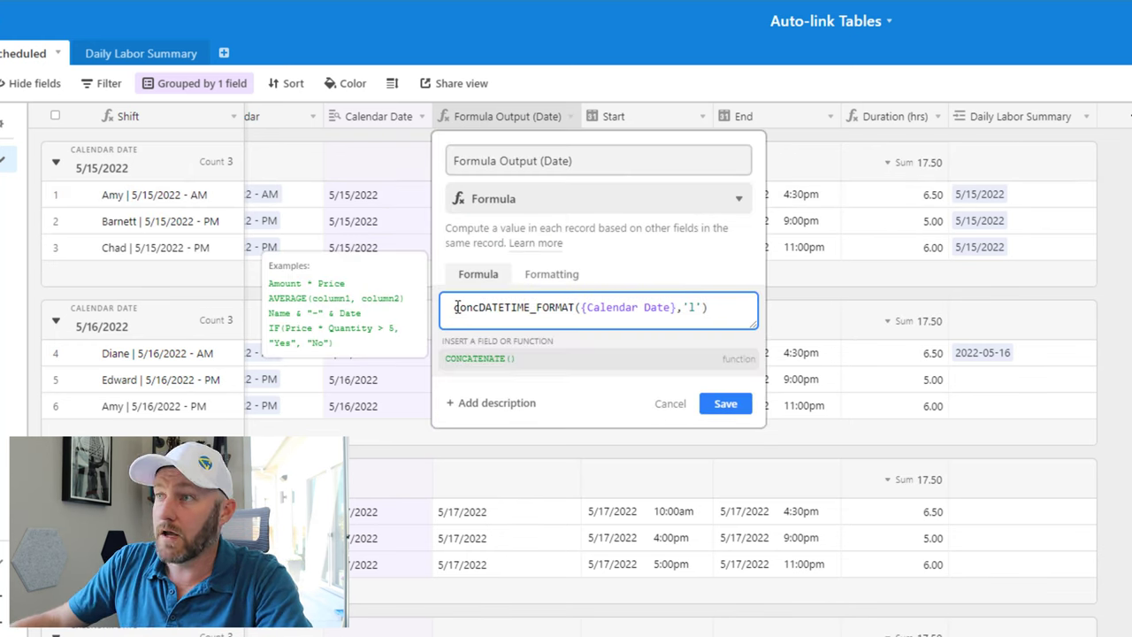
{"action": "left_click", "coordinate": [472, 358]}
{"action": "left_click", "coordinate": [533, 326]}
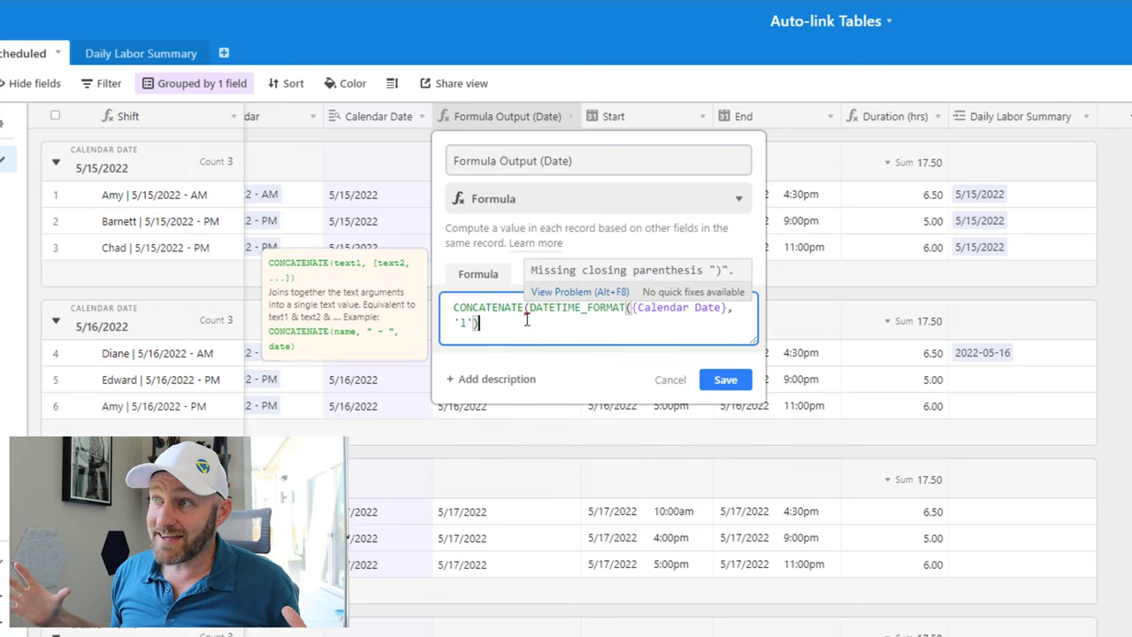
{"action": "type", "text": ")"}
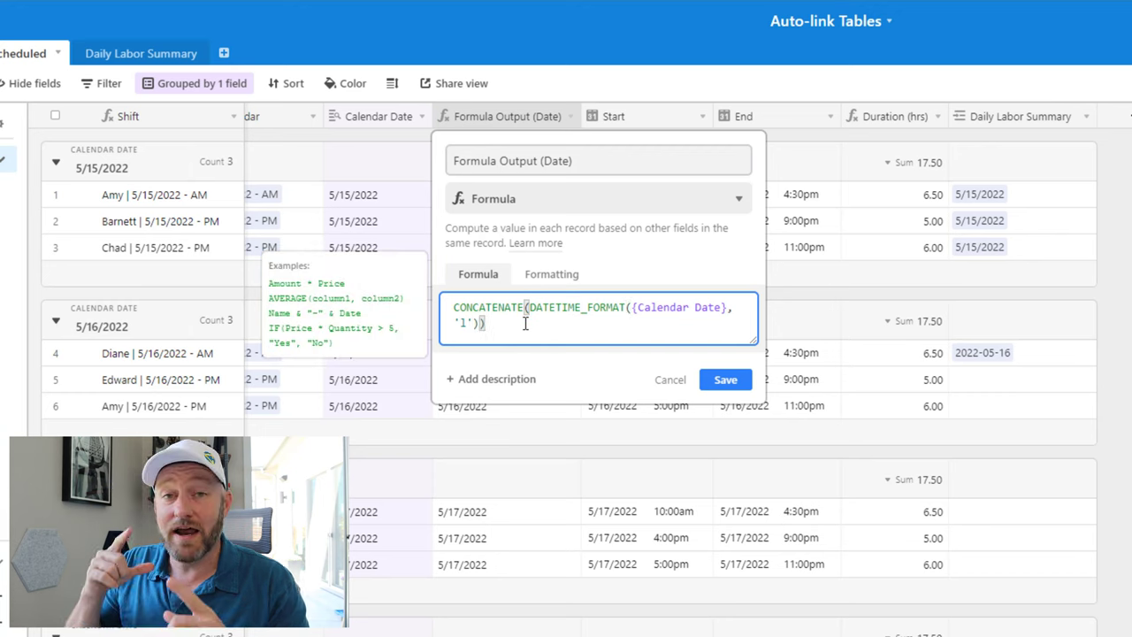
{"action": "left_click", "coordinate": [724, 380]}
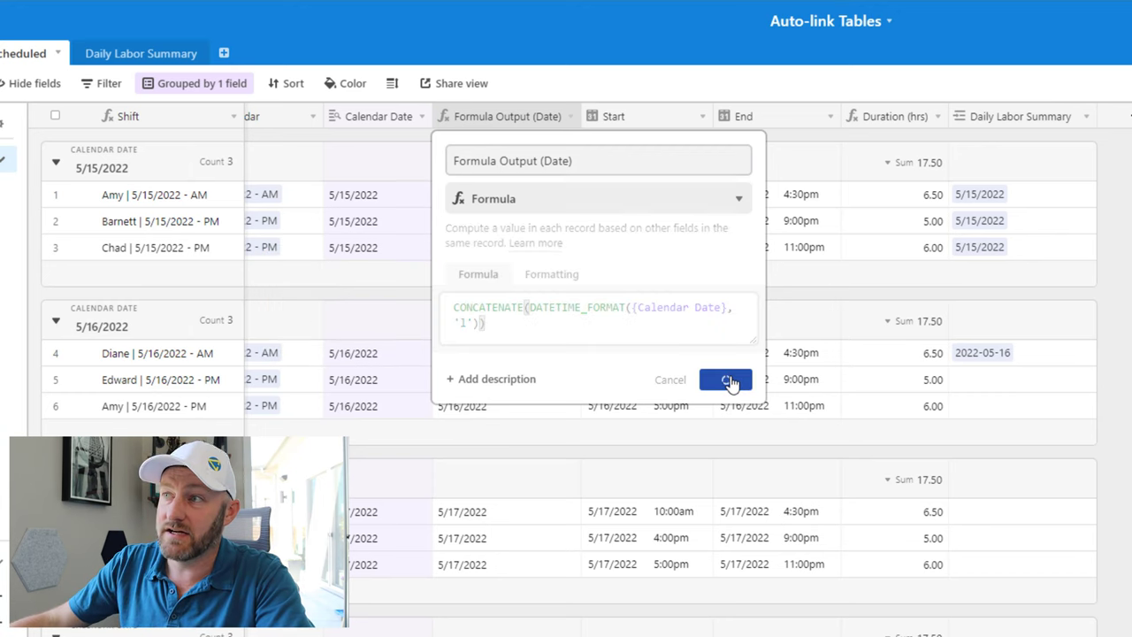
- Compare the Formula Output (Date) values against Calendar Date in the first rows
{"action": "left_click_drag", "start_coordinate": [468, 197], "coordinate": [472, 245]}
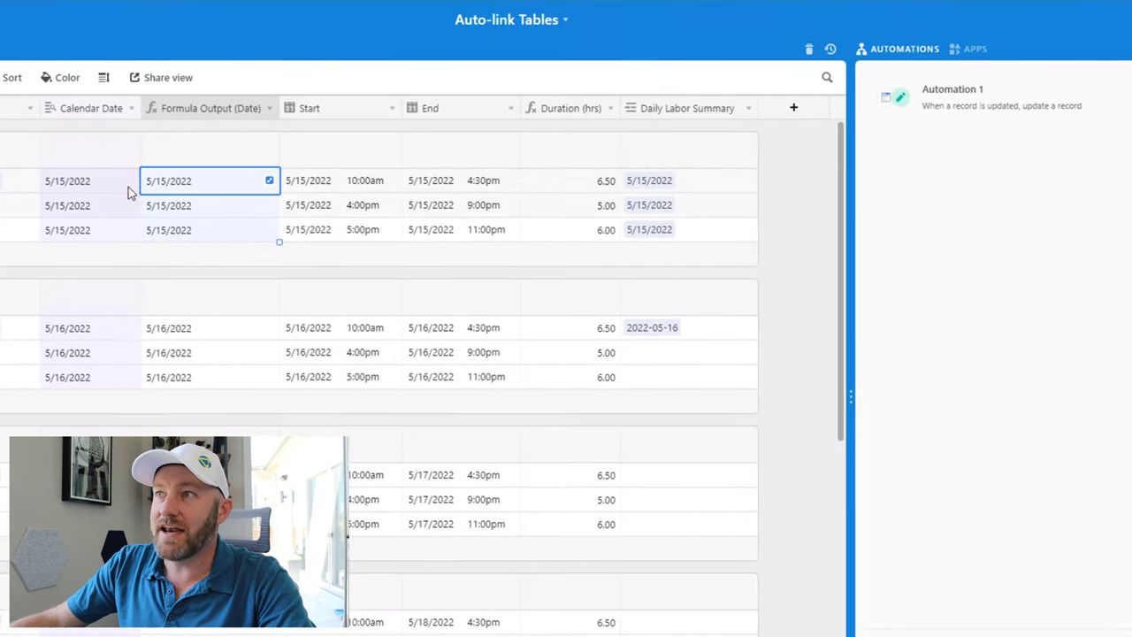
{"action": "left_click", "coordinate": [399, 199]}
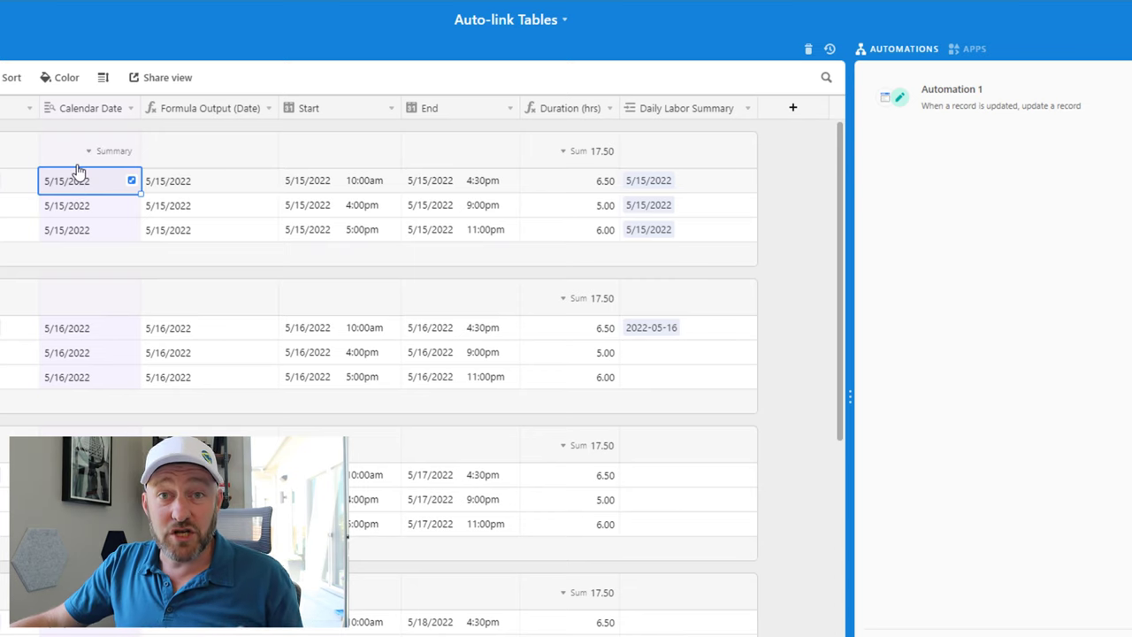
{"action": "left_click", "coordinate": [187, 212]}
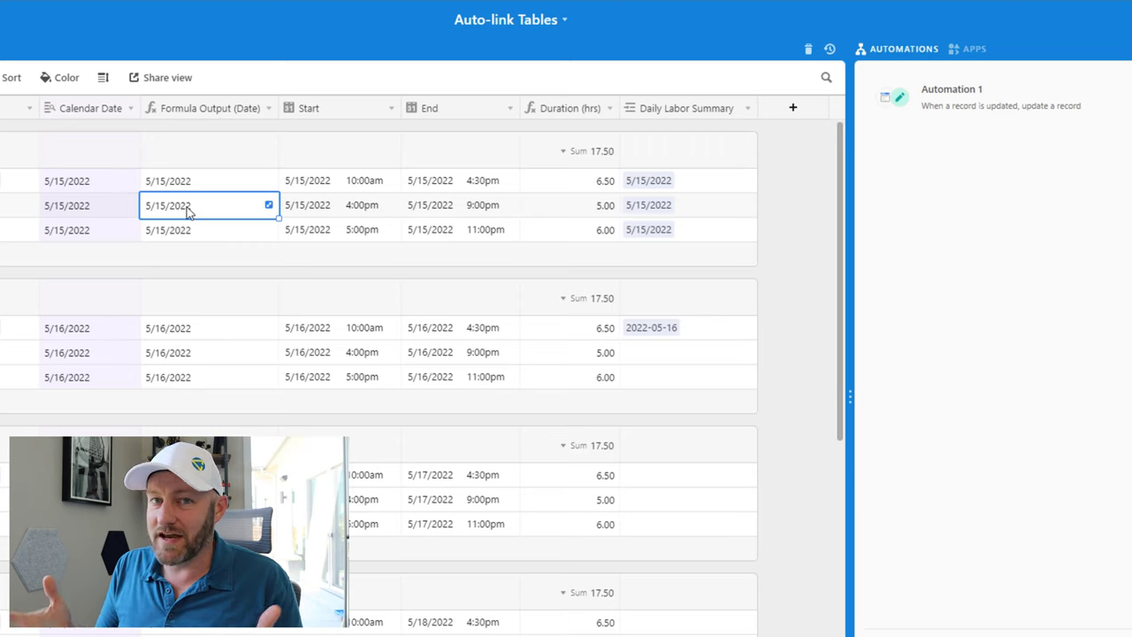
- Set Automation 1's trigger to watch Formula Output (Date) instead of Calendar Date, testing with the 5/17 AM shift
{"action": "left_click", "coordinate": [991, 106]}
{"action": "left_click", "coordinate": [162, 186]}
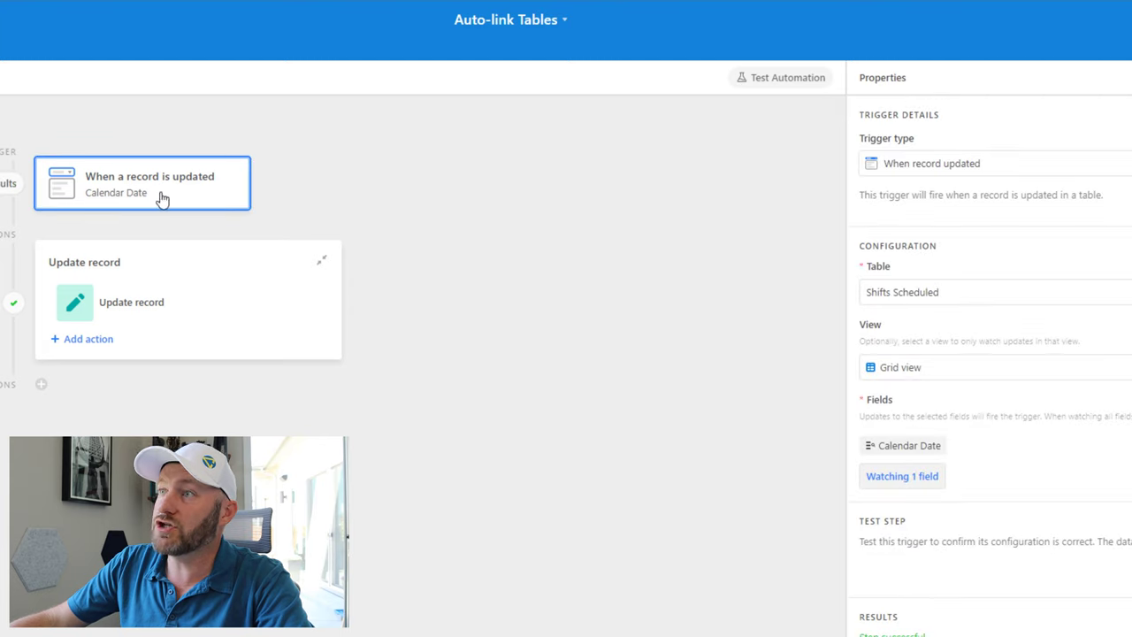
{"action": "scroll", "coordinate": [977, 299], "scroll_direction": "down", "scroll_amount": 3}
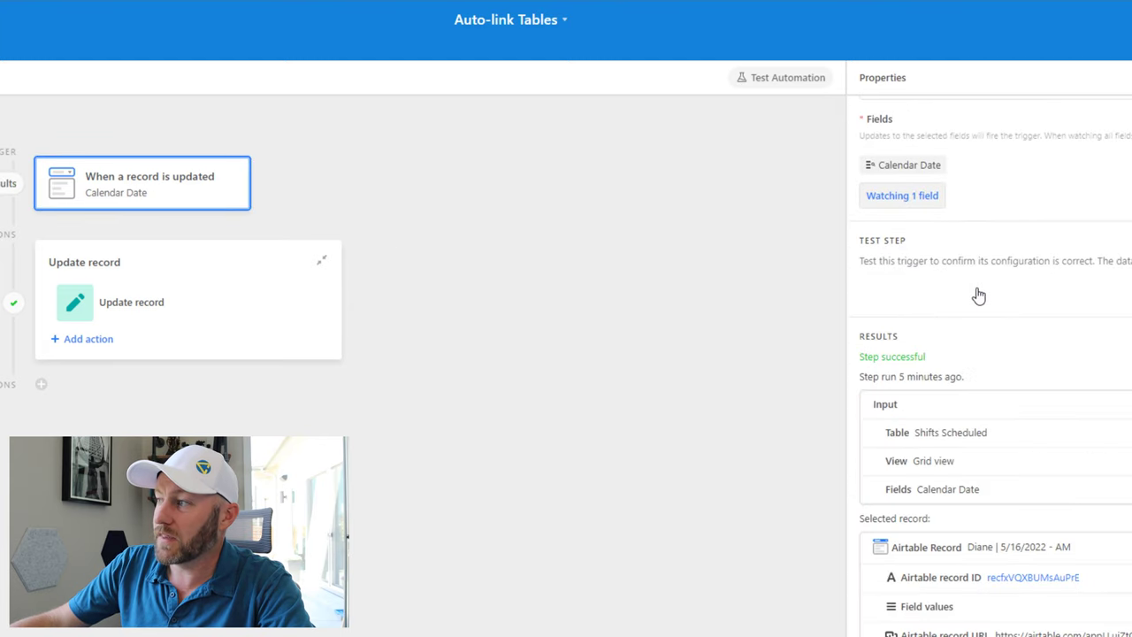
{"action": "scroll", "coordinate": [978, 295], "scroll_direction": "up", "scroll_amount": 3}
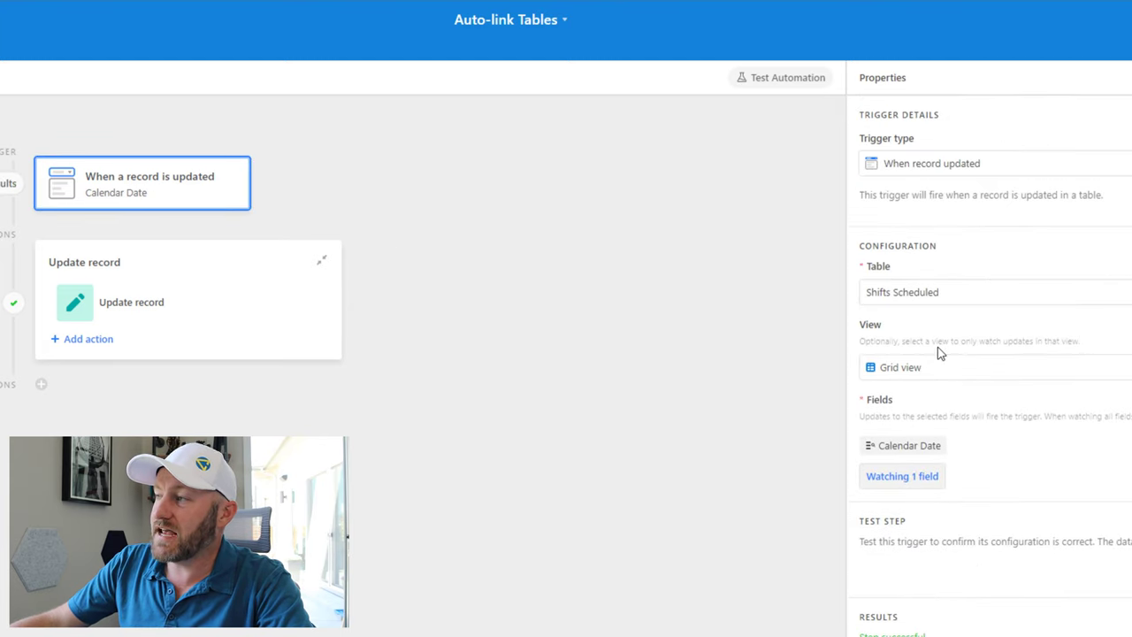
{"action": "left_click", "coordinate": [909, 483]}
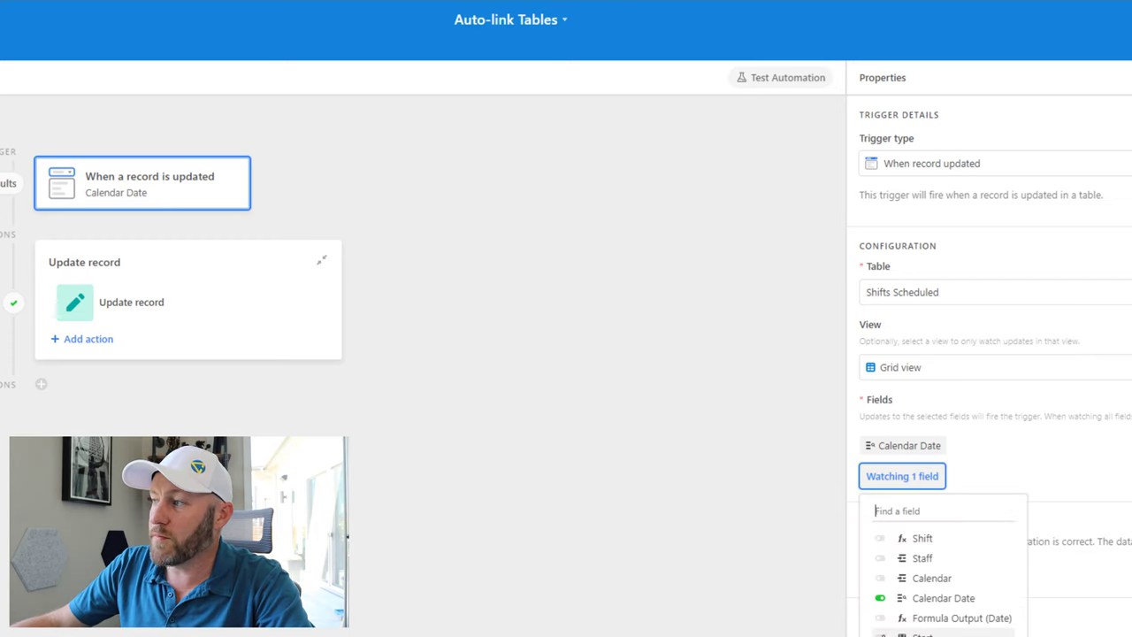
{"action": "left_click", "coordinate": [880, 617]}
{"action": "left_click", "coordinate": [880, 598]}
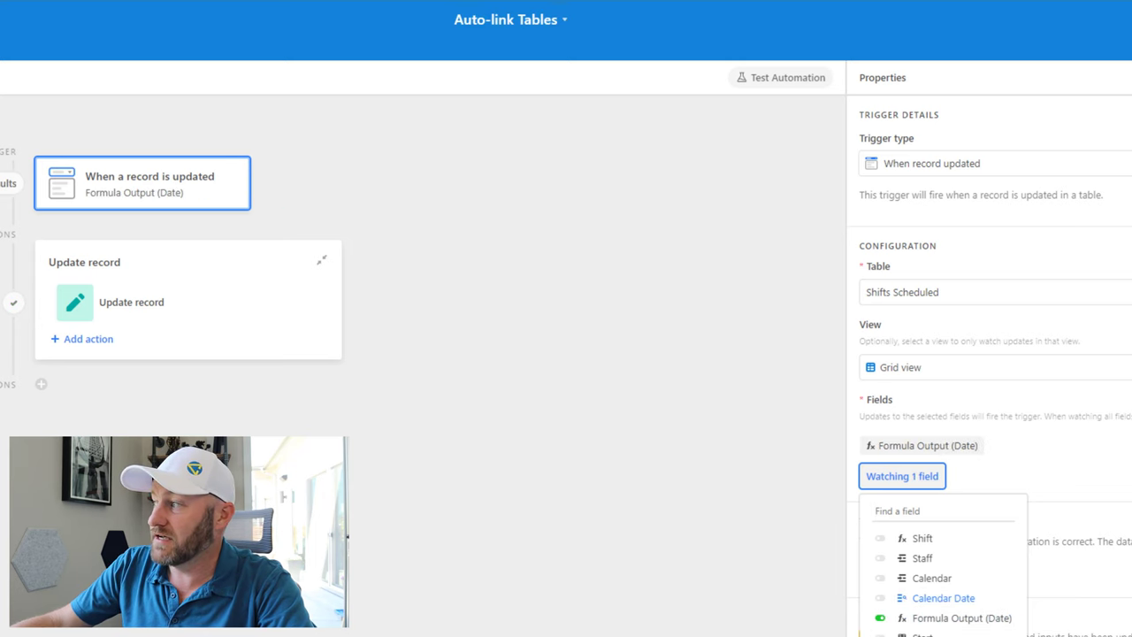
{"action": "scroll", "coordinate": [364, 402], "scroll_direction": "down", "scroll_amount": 5}
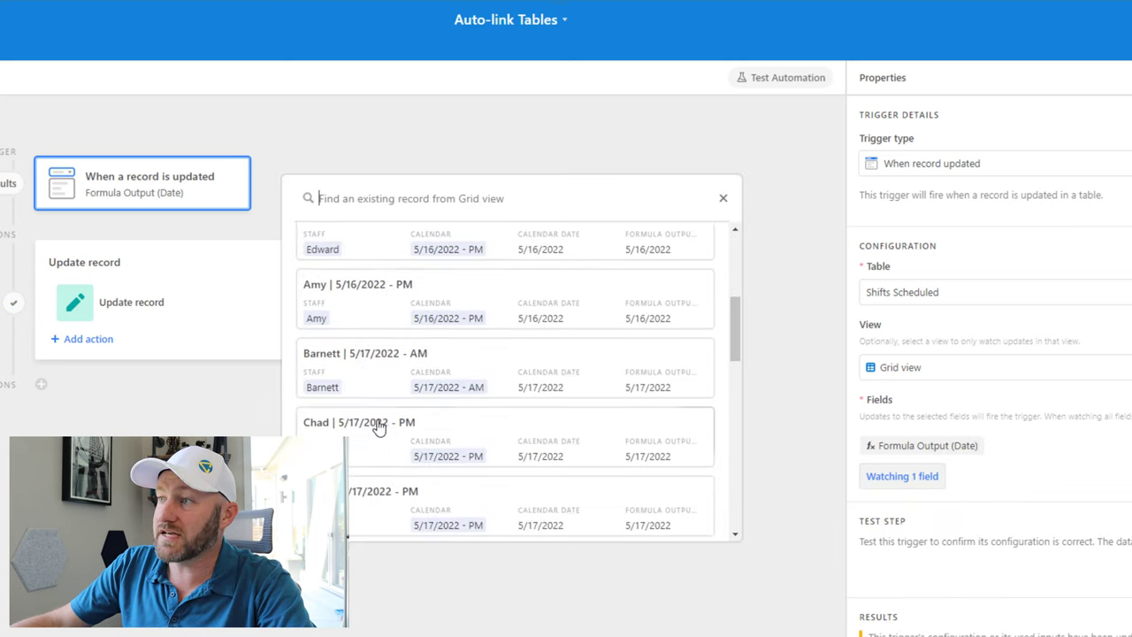
{"action": "left_click", "coordinate": [367, 382]}
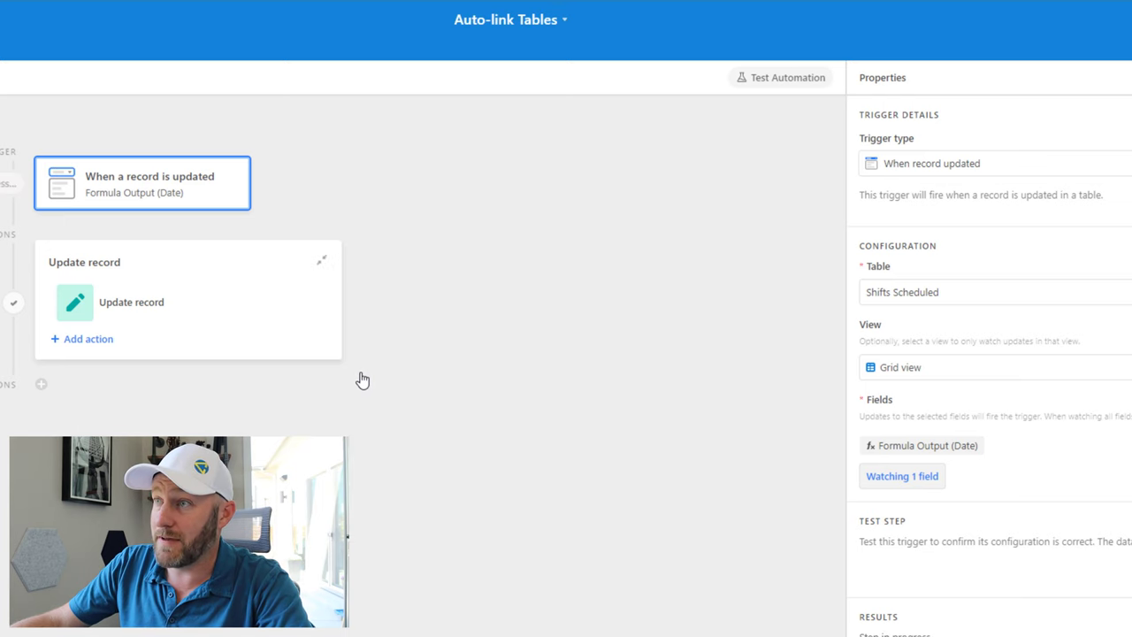
- Replace Daily Labor Summary's Calendar Date token with the trigger record's Formula Output (Date), then run the test
{"action": "left_click", "coordinate": [155, 302]}
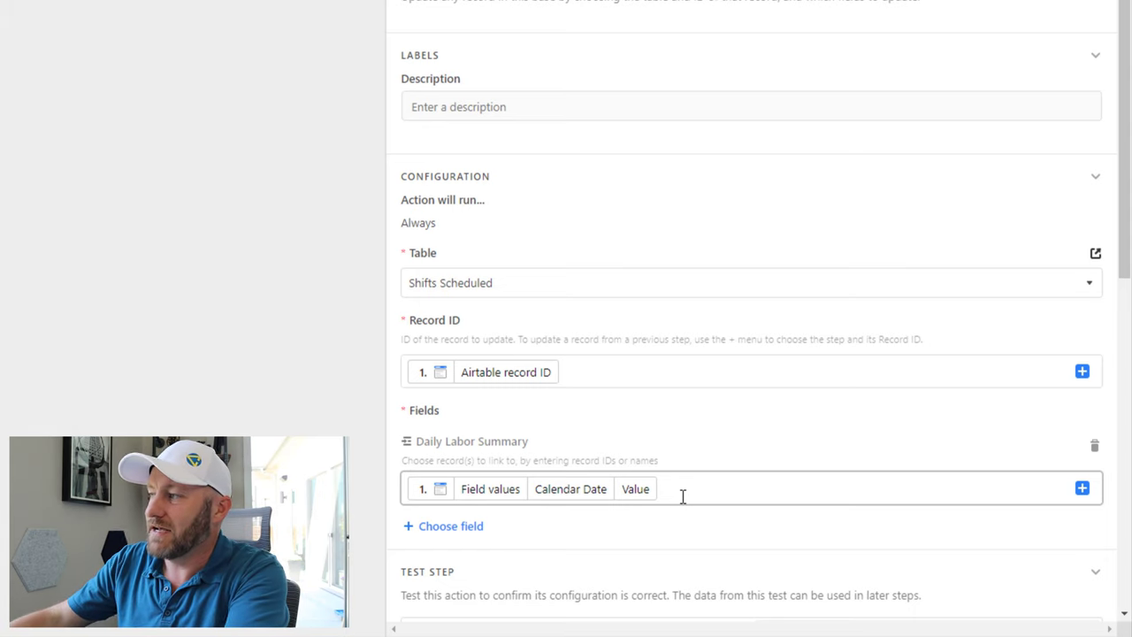
{"action": "left_click", "coordinate": [684, 493]}
{"action": "key", "text": "BackSpace"}
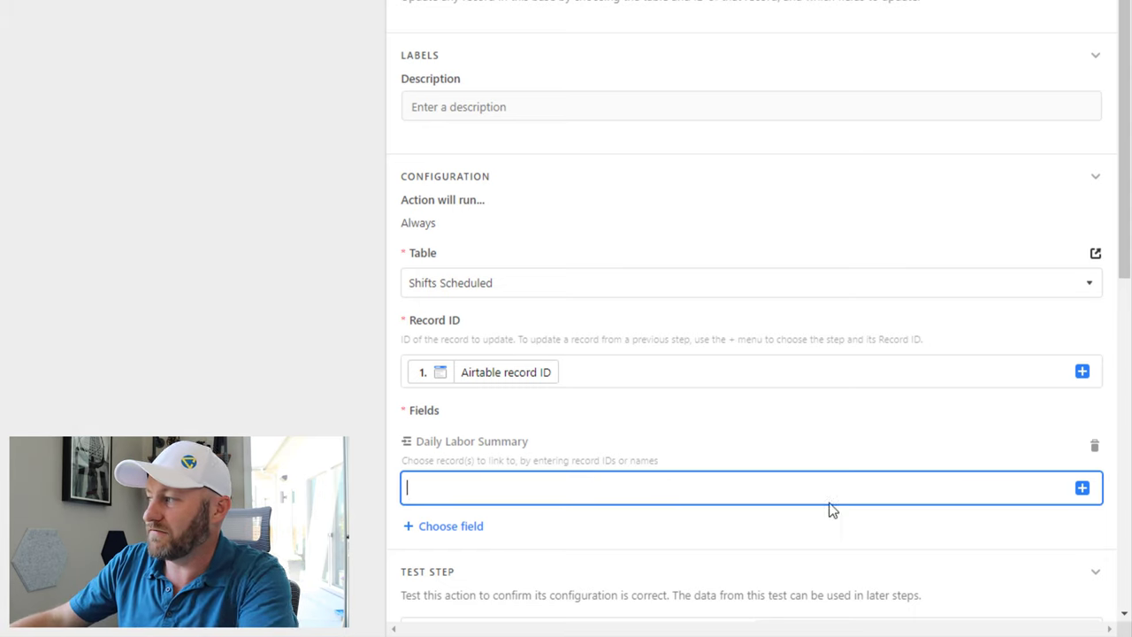
{"action": "left_click", "coordinate": [1083, 490]}
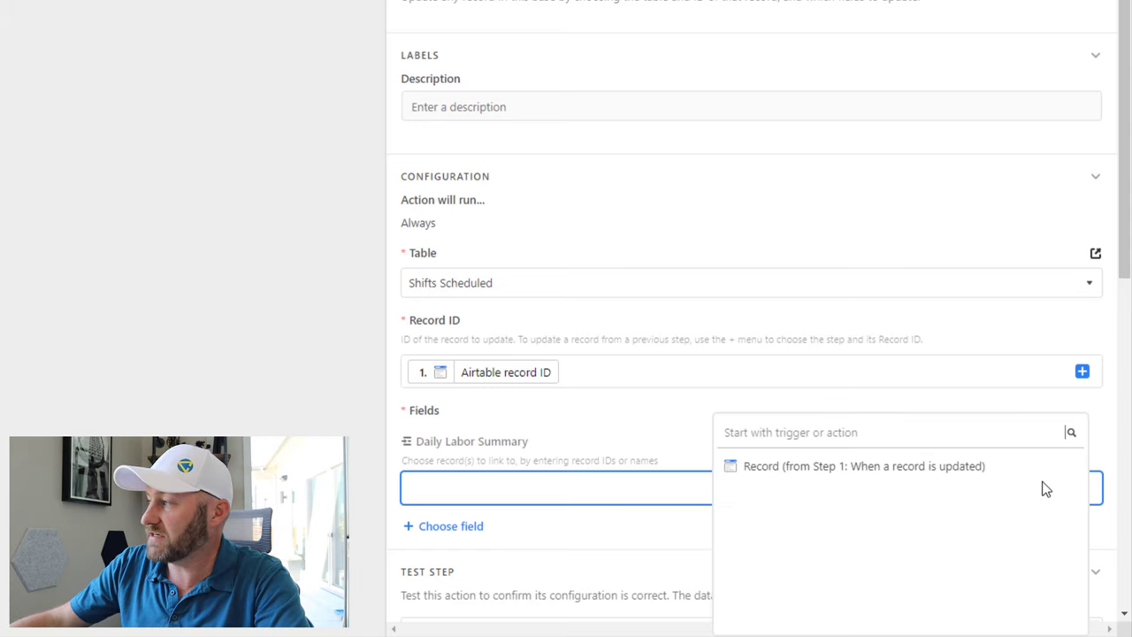
{"action": "left_click", "coordinate": [1051, 473]}
{"action": "left_click_drag", "start_coordinate": [1075, 494], "coordinate": [1049, 584]}
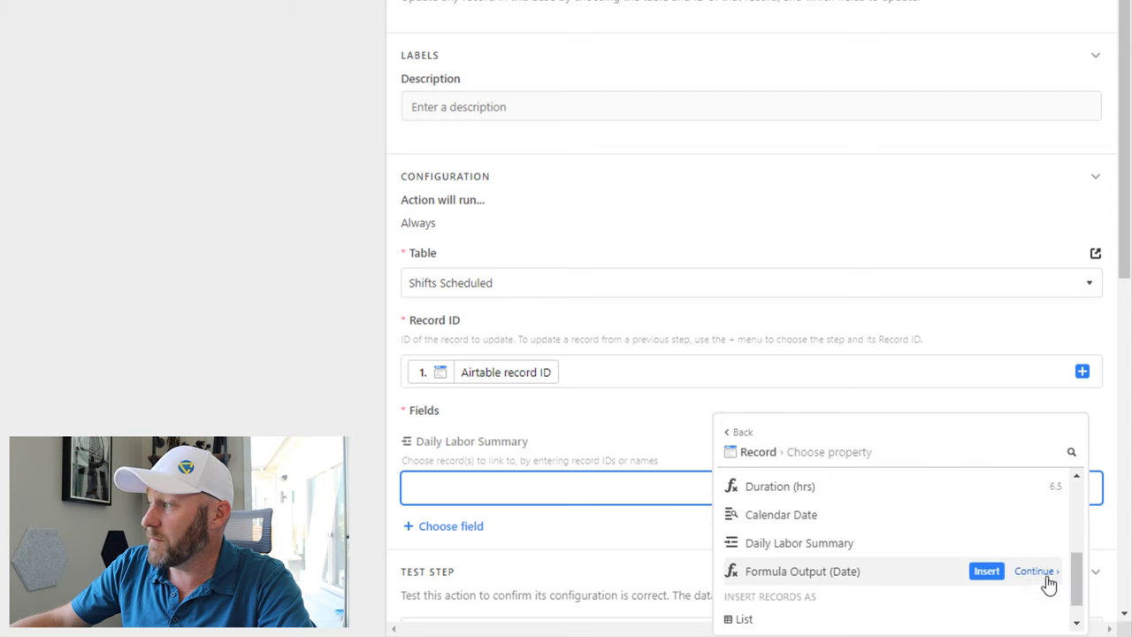
{"action": "left_click", "coordinate": [991, 573]}
{"action": "scroll", "coordinate": [676, 504], "scroll_direction": "down", "scroll_amount": 4}
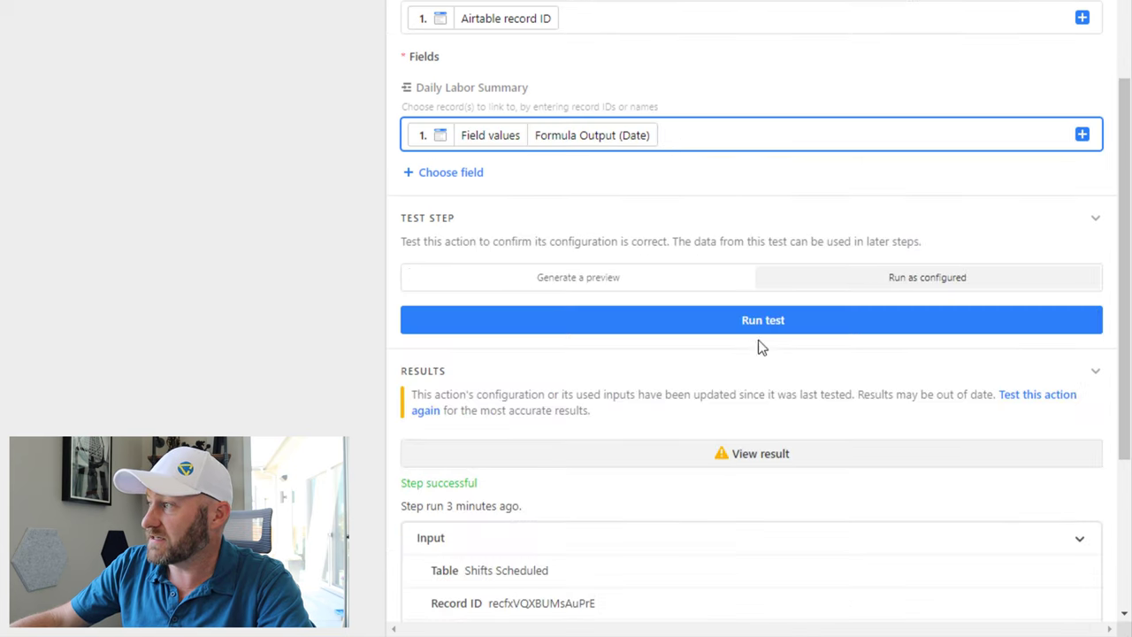
{"action": "left_click", "coordinate": [764, 320]}
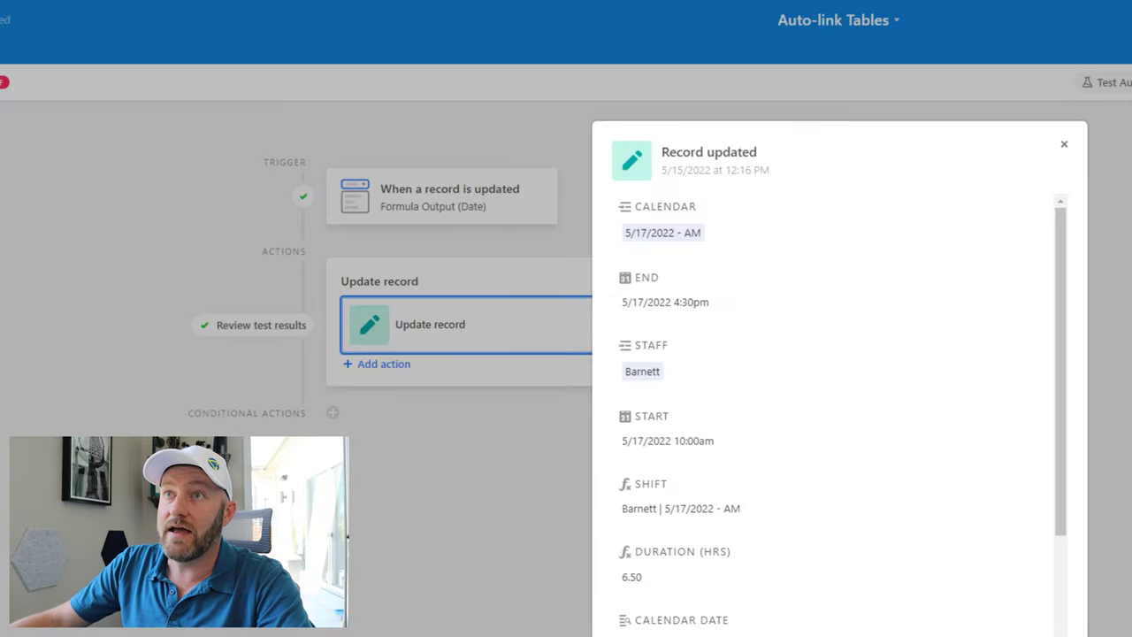
- Review the 5/17/2022 record in Daily Labor Summary: its linked AM shift and 6.50-hour total
{"action": "key", "text": "Escape"}
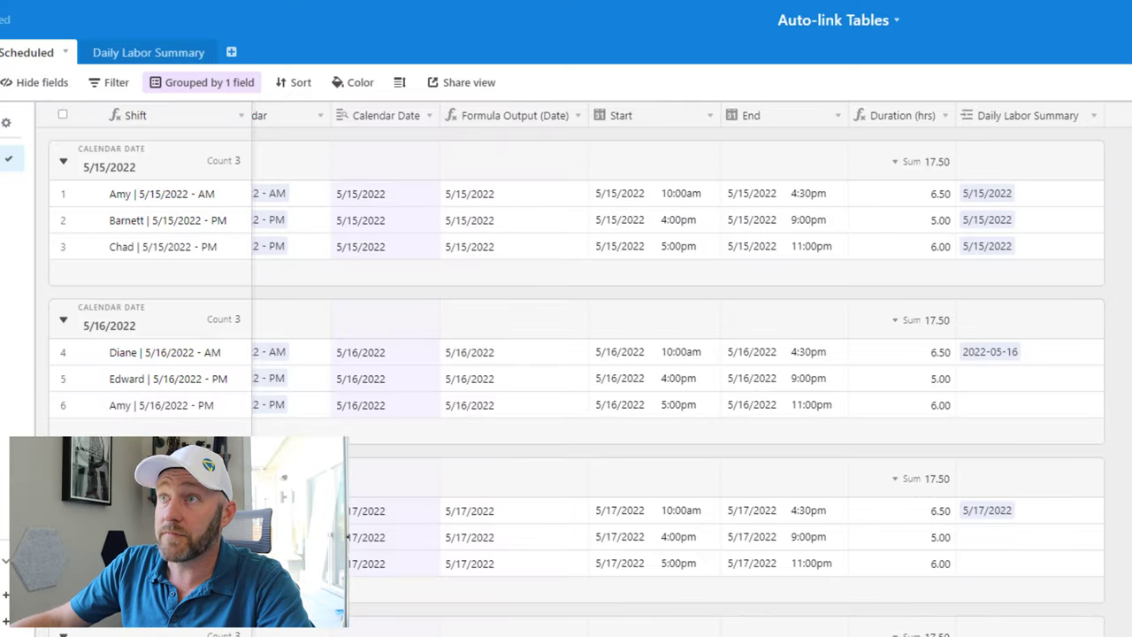
{"action": "left_click", "coordinate": [145, 55]}
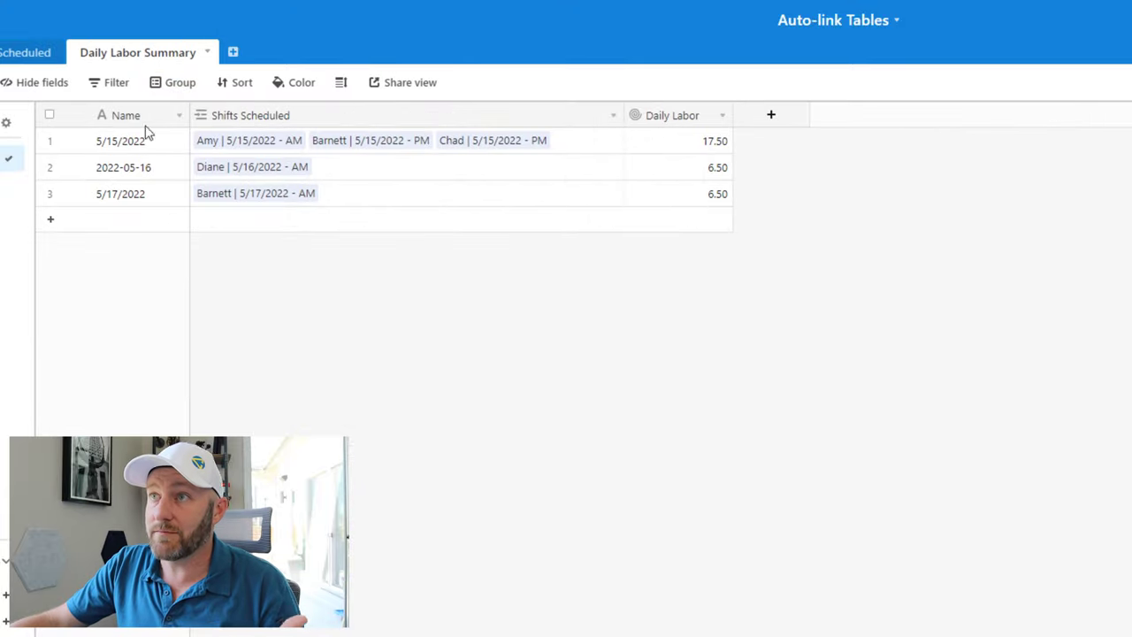
{"action": "left_click", "coordinate": [125, 205]}
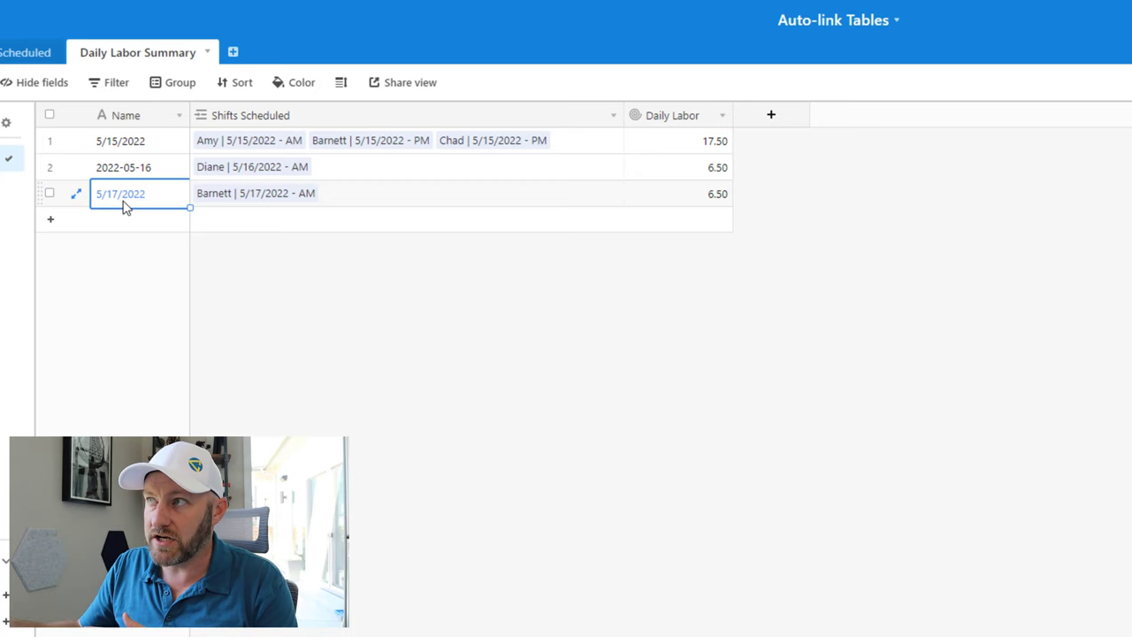
{"action": "left_click", "coordinate": [234, 199]}
{"action": "left_click", "coordinate": [679, 205]}
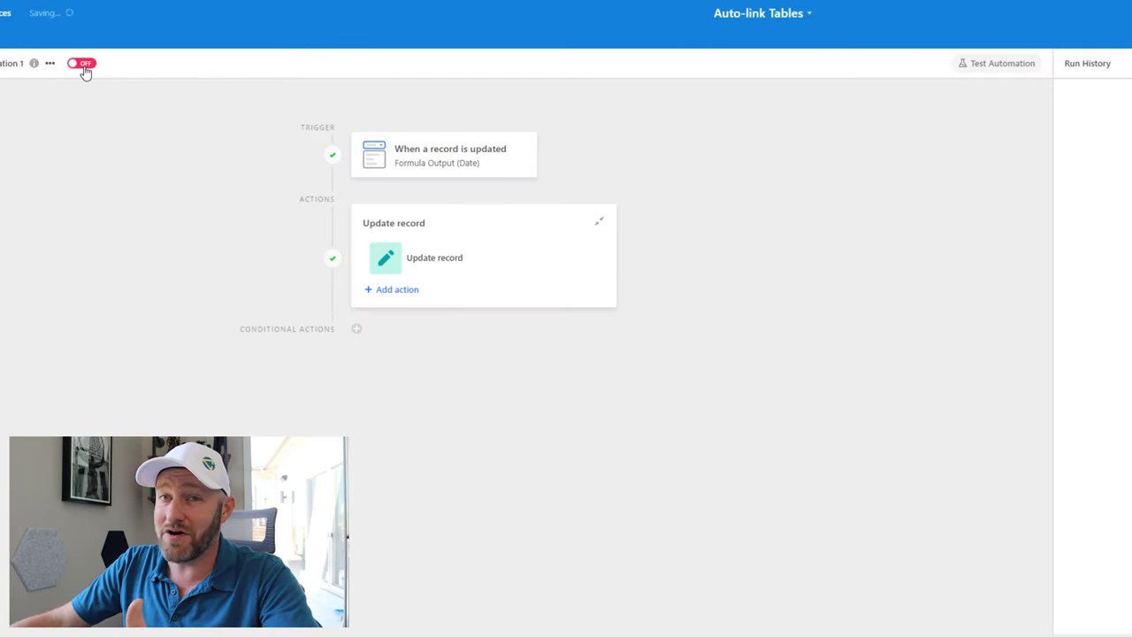
- Switch Automation 1 from OFF to ON and open its options menu
{"action": "left_click", "coordinate": [83, 66]}
{"action": "left_click", "coordinate": [49, 63]}
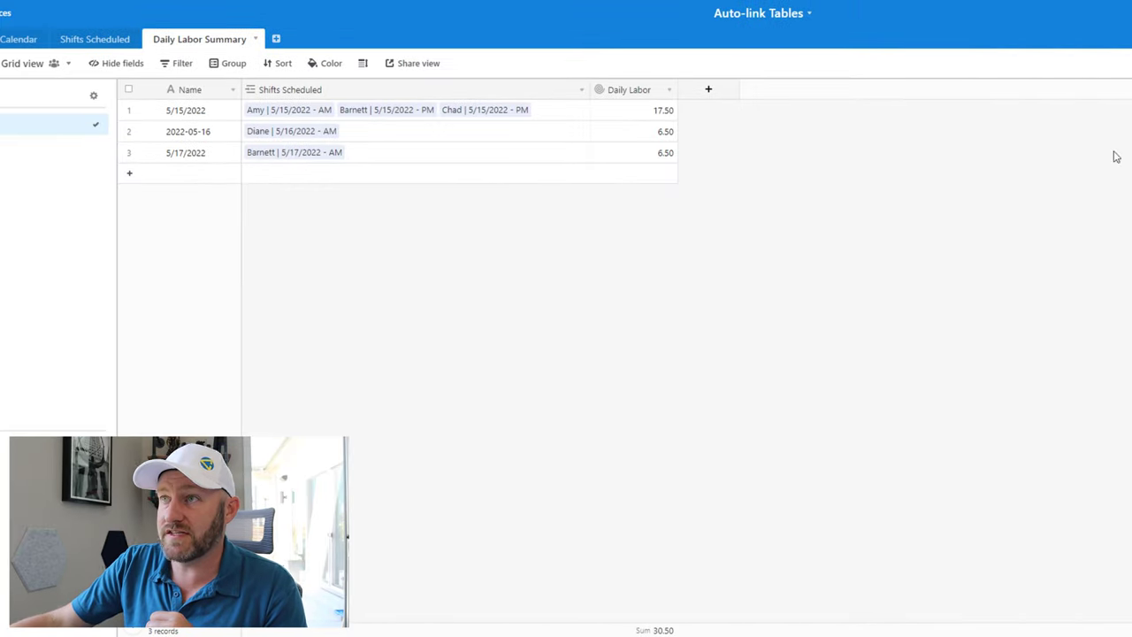
- In Shifts Scheduled, relink row 4's shift from 5/16/2022 - AM to 5/17/2022 - AM and check its updated dates
{"action": "left_click", "coordinate": [117, 41]}
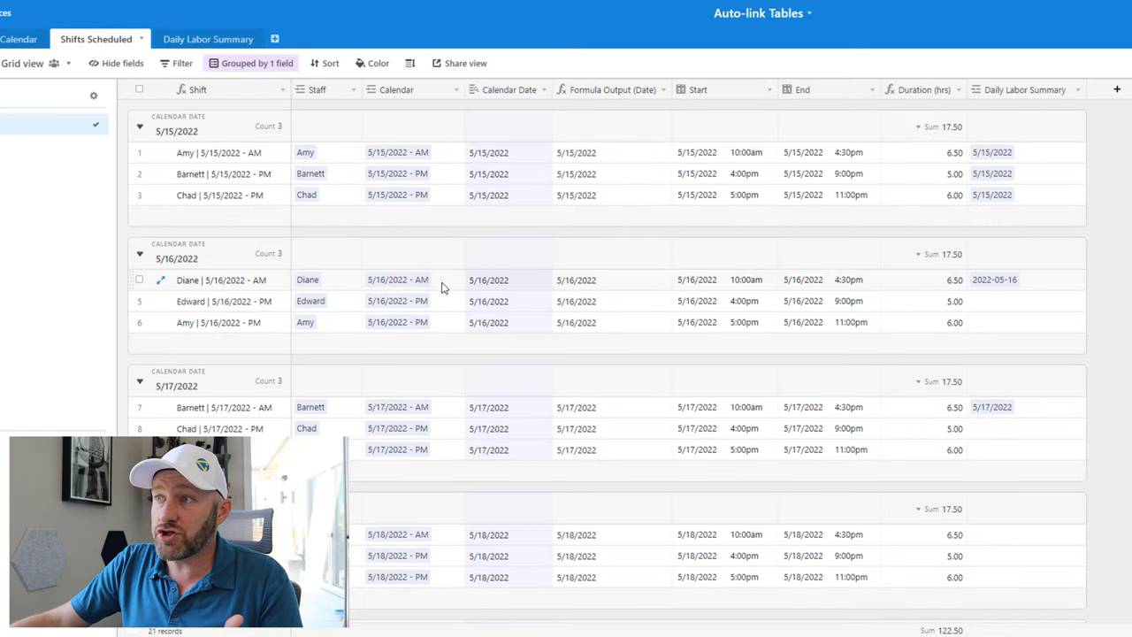
{"action": "left_click", "coordinate": [305, 287]}
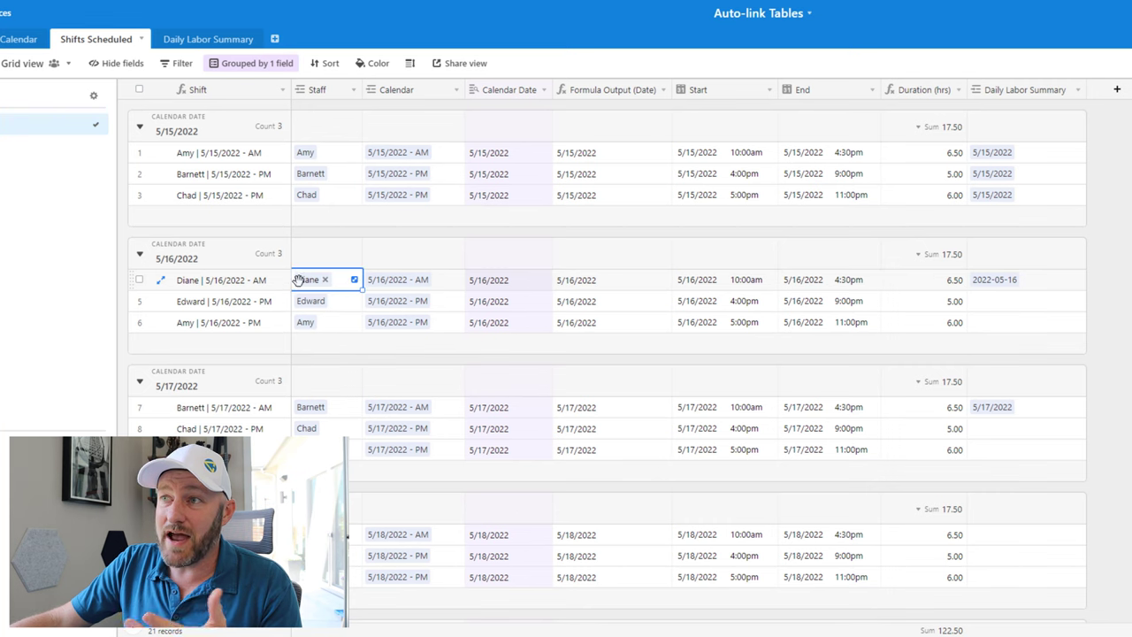
{"action": "left_click", "coordinate": [418, 283]}
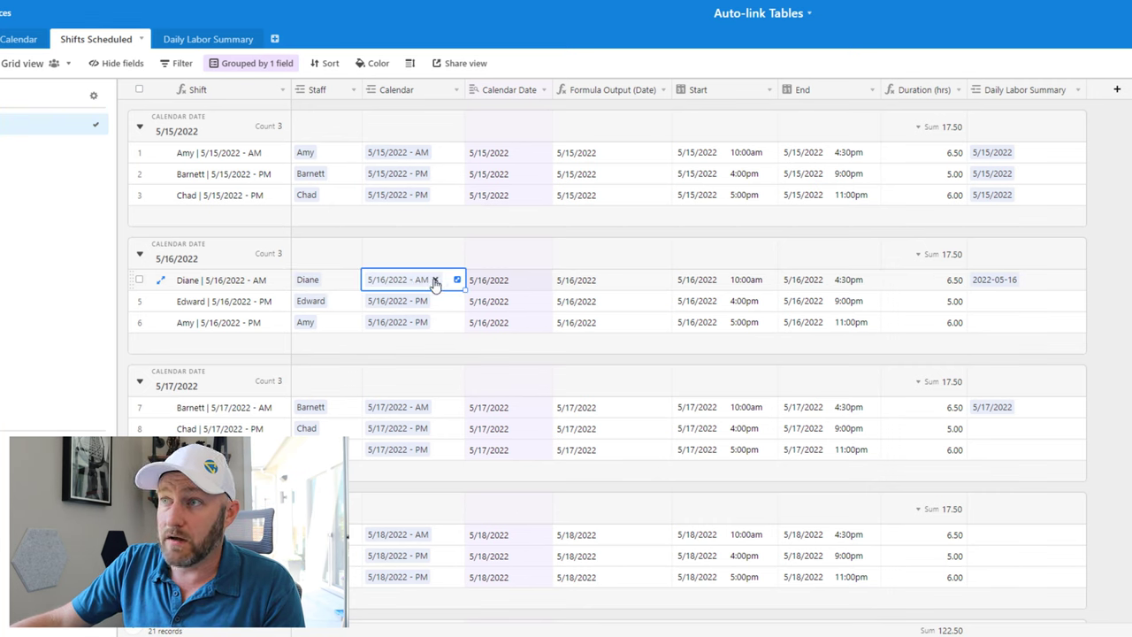
{"action": "left_click", "coordinate": [434, 283]}
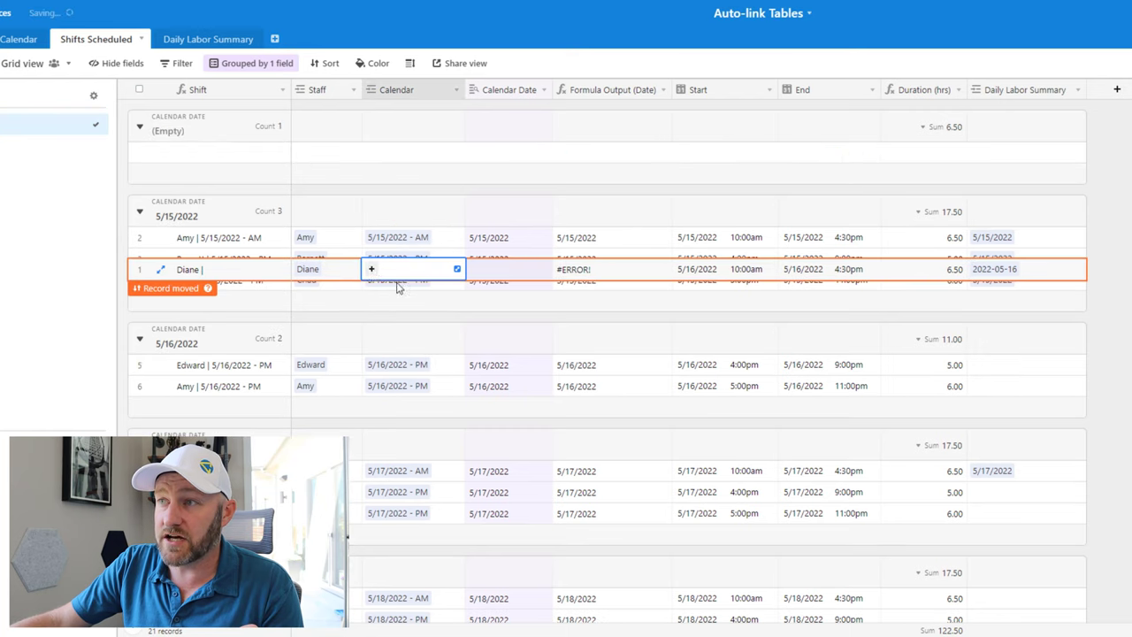
{"action": "left_click", "coordinate": [373, 272]}
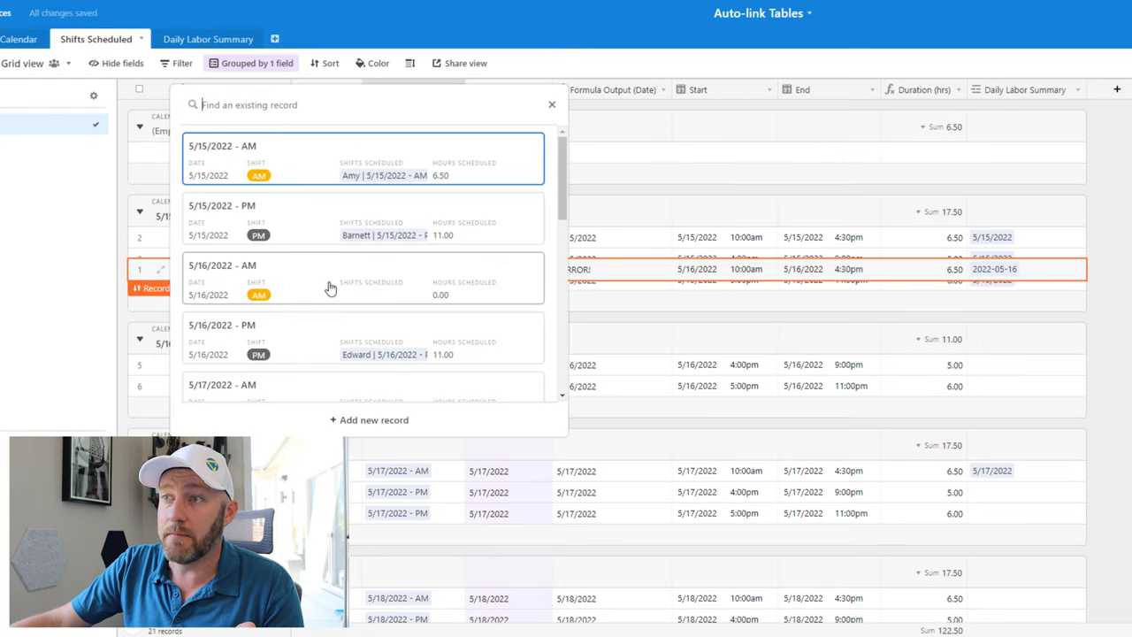
{"action": "scroll", "coordinate": [328, 286], "scroll_direction": "down", "scroll_amount": 2}
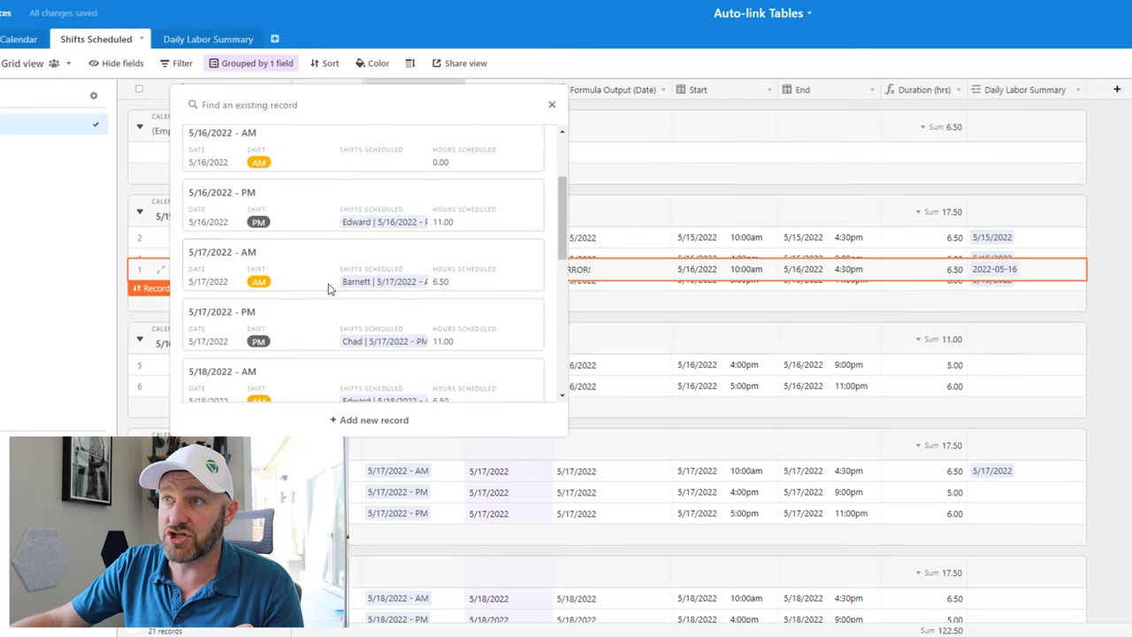
{"action": "left_click", "coordinate": [217, 263]}
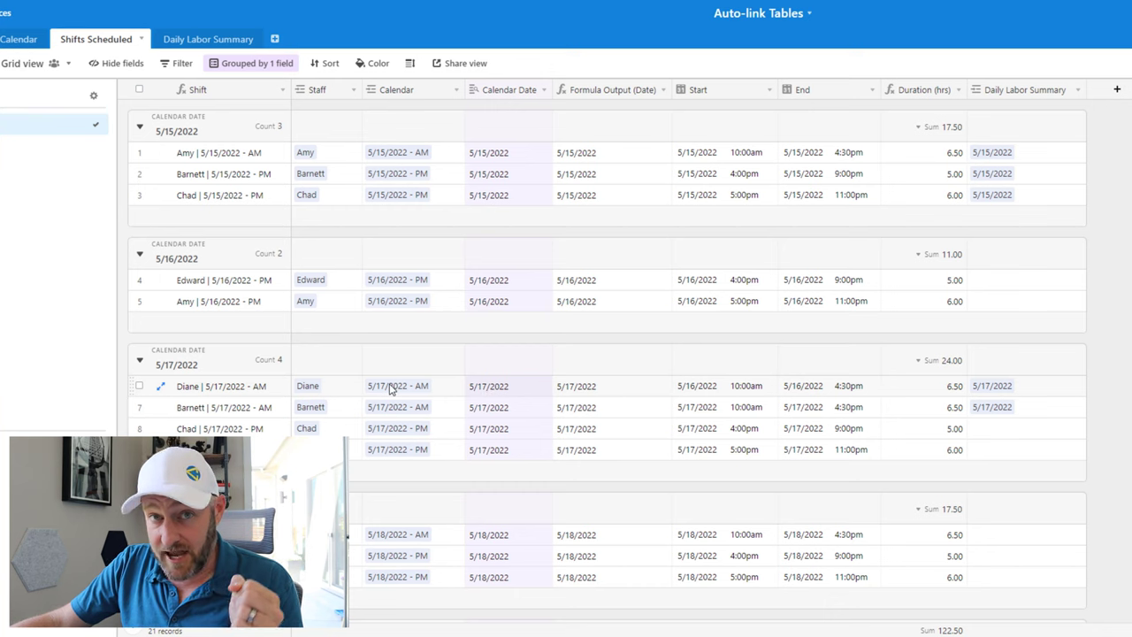
{"action": "left_click", "coordinate": [497, 391]}
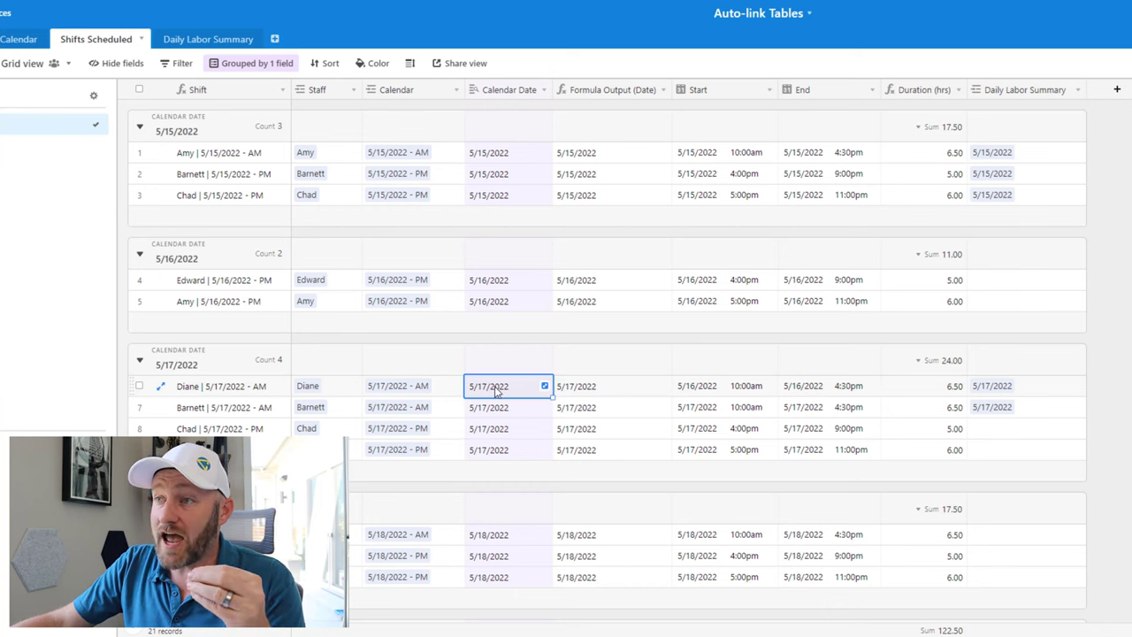
{"action": "left_click", "coordinate": [583, 390]}
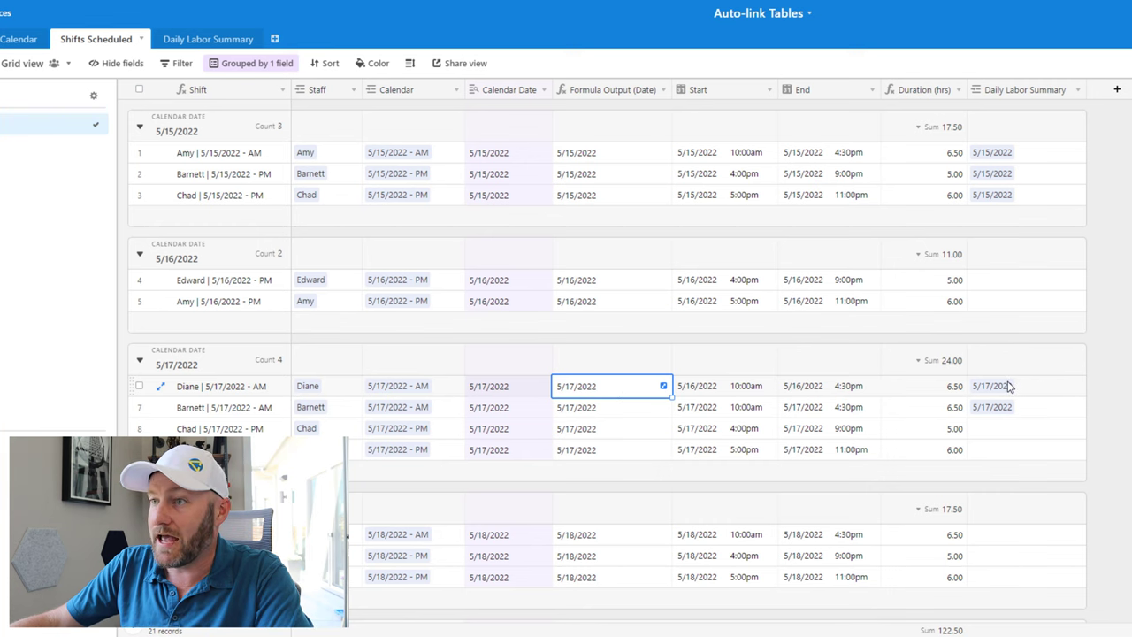
- Relink row 7's shift from 5/17/2022 - AM to 5/16/2022 - AM and check its Daily Labor Summary
{"action": "left_click", "coordinate": [418, 409]}
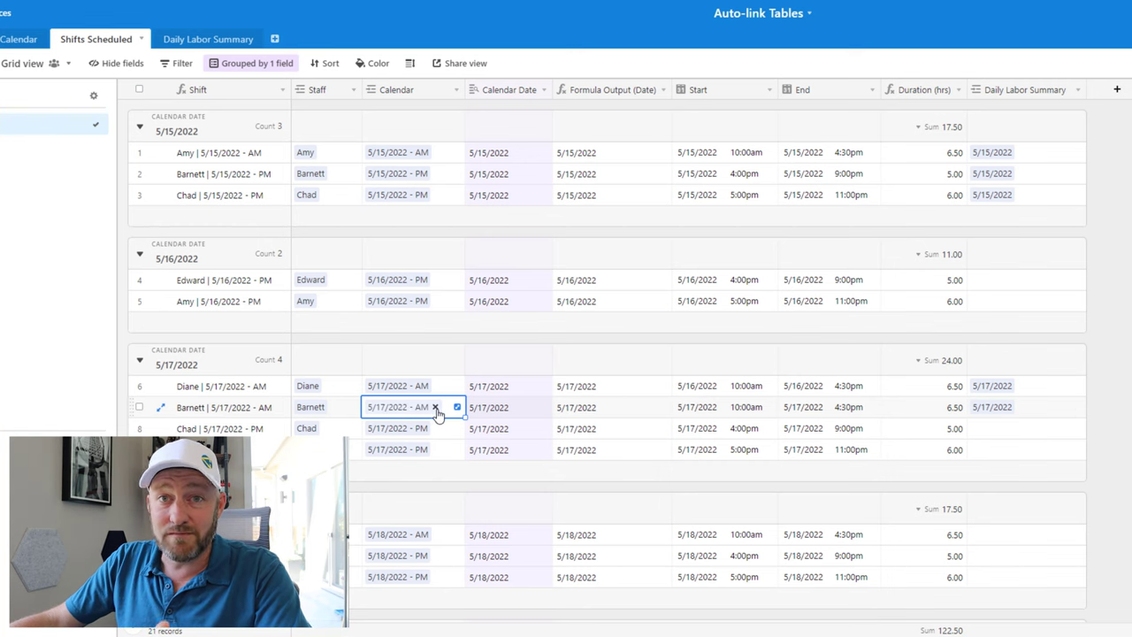
{"action": "left_click", "coordinate": [435, 408]}
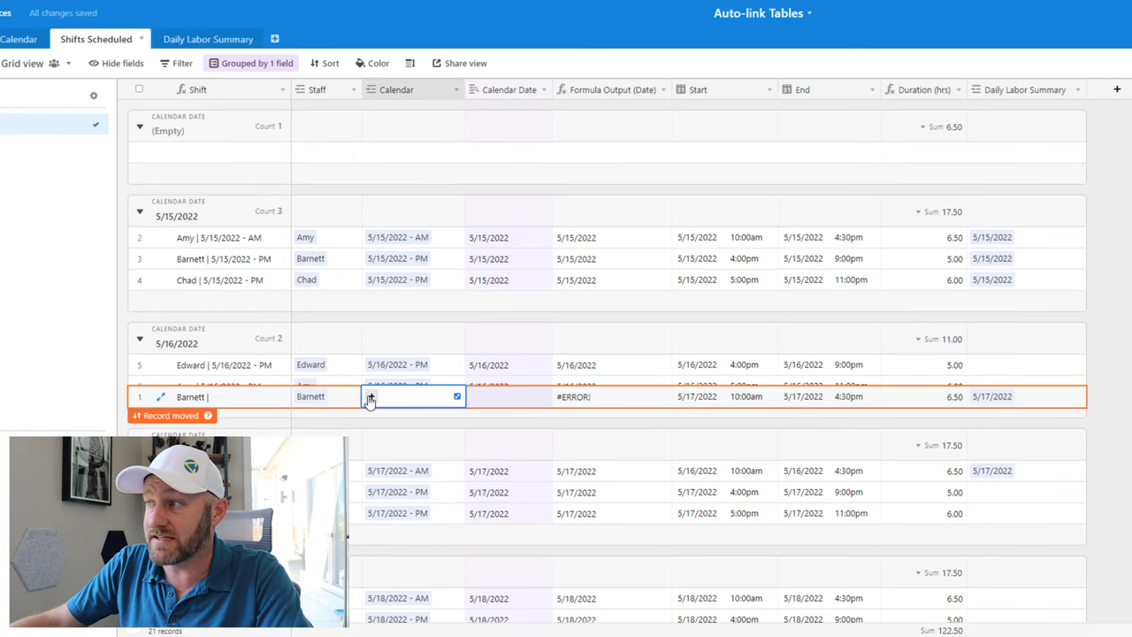
{"action": "left_click", "coordinate": [370, 398]}
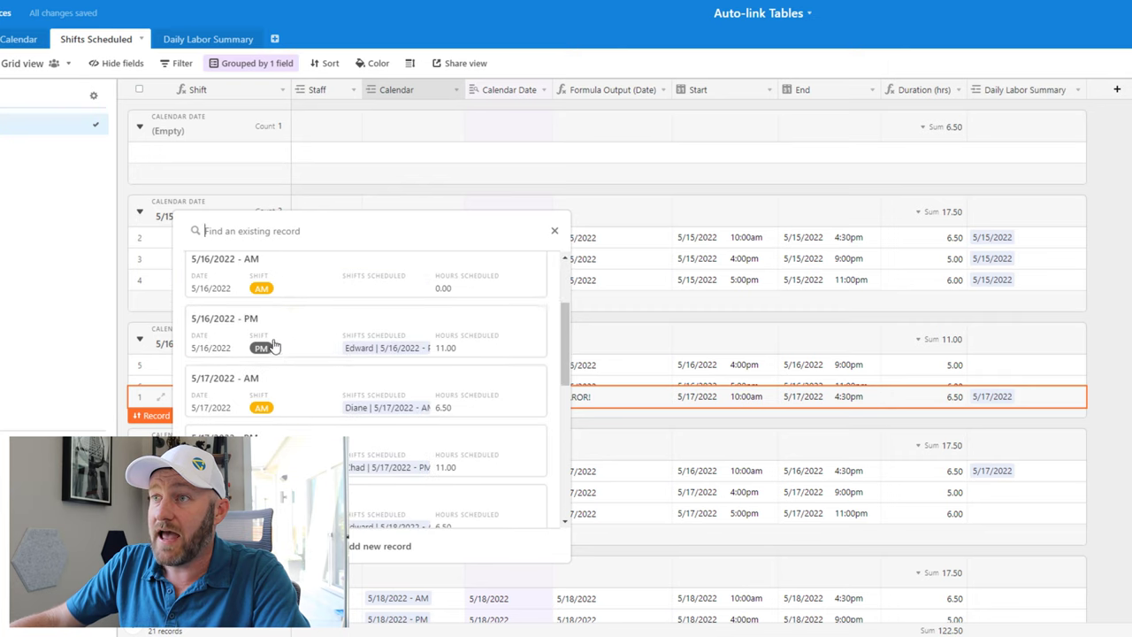
{"action": "left_click", "coordinate": [274, 289]}
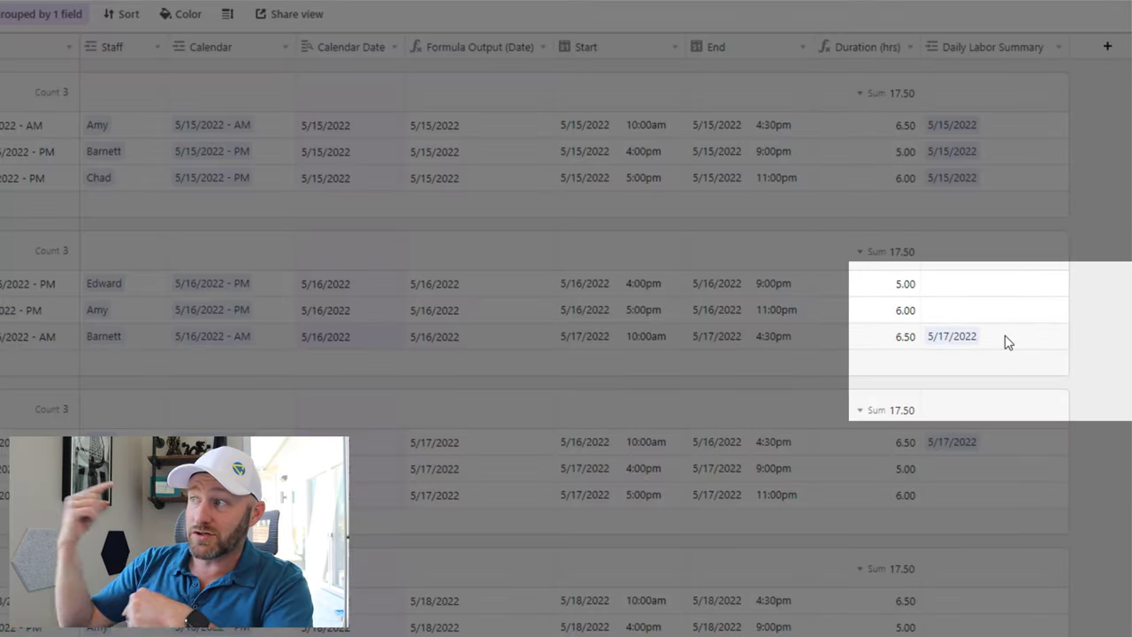
{"action": "left_click", "coordinate": [1011, 344]}
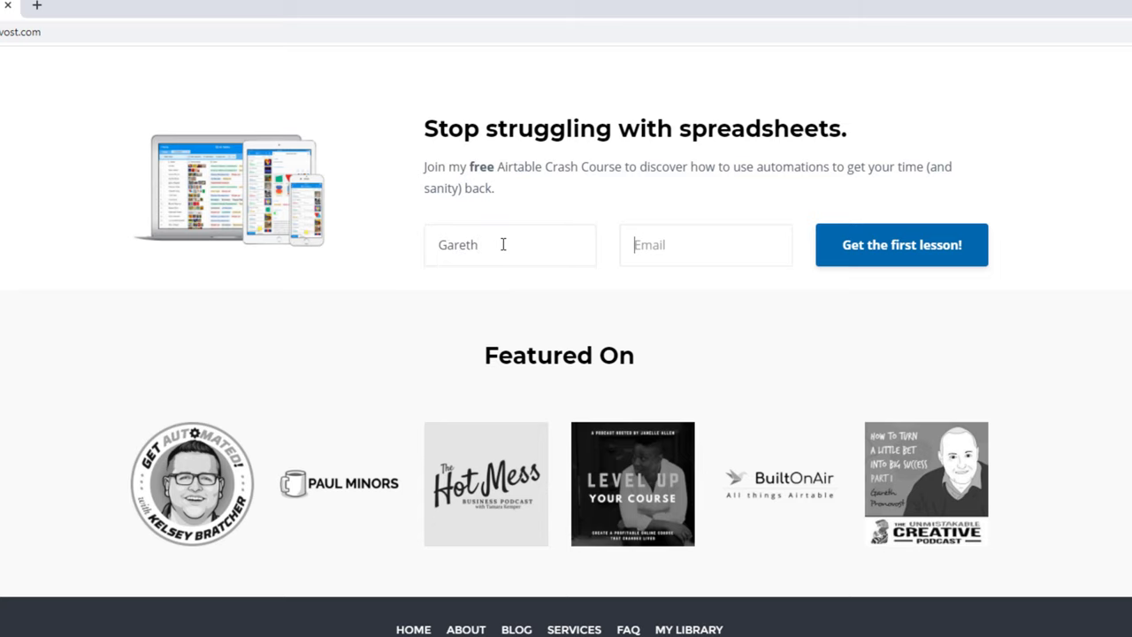
- Fill the crash-course sign-up Email field with the suggested autofill e-mail address
{"action": "key", "text": "Tab"}
{"action": "type", "text": "gare"}
{"action": "key", "text": "Down"}
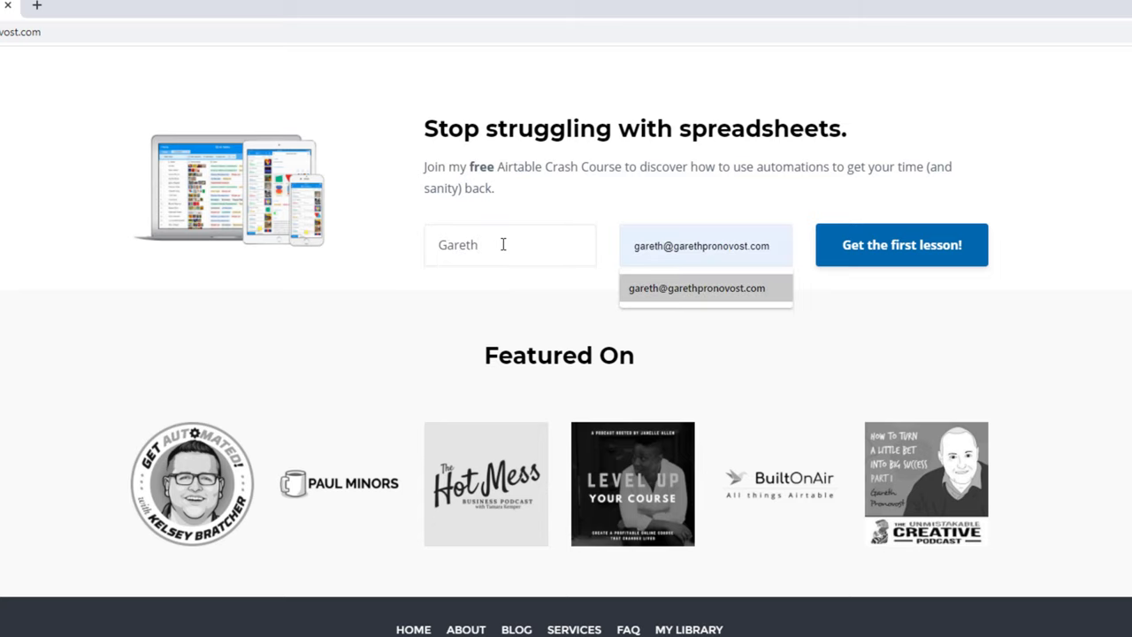
{"action": "key", "text": "Return"}
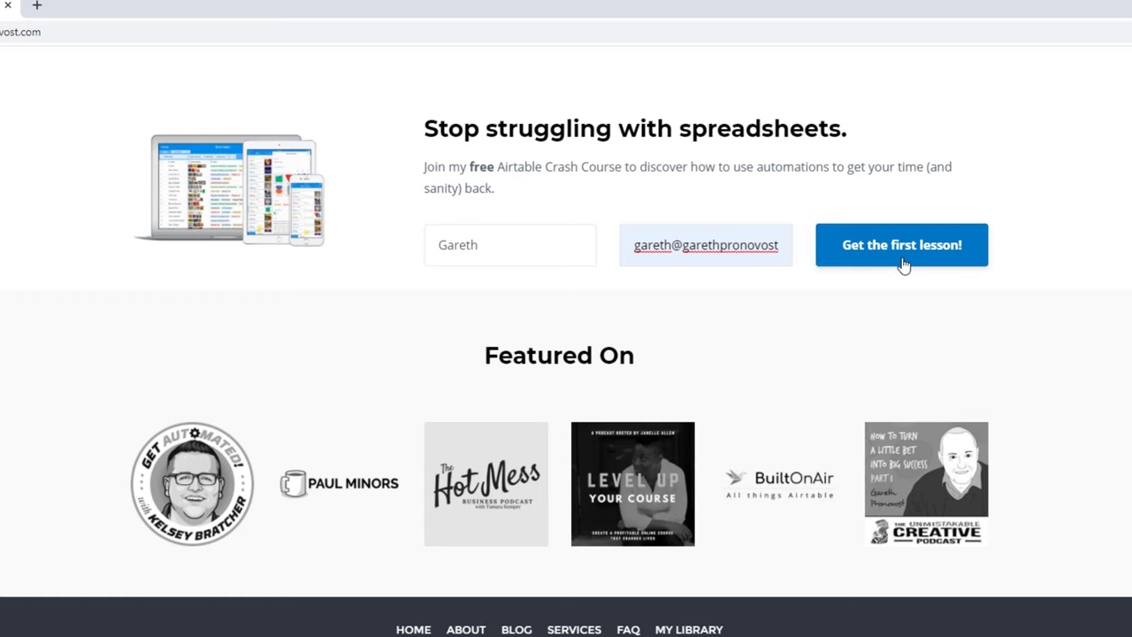
- Go to the Services page and scroll to the hourly help, courses and custom build options
{"action": "scroll", "coordinate": [903, 263], "scroll_direction": "up", "scroll_amount": 20}
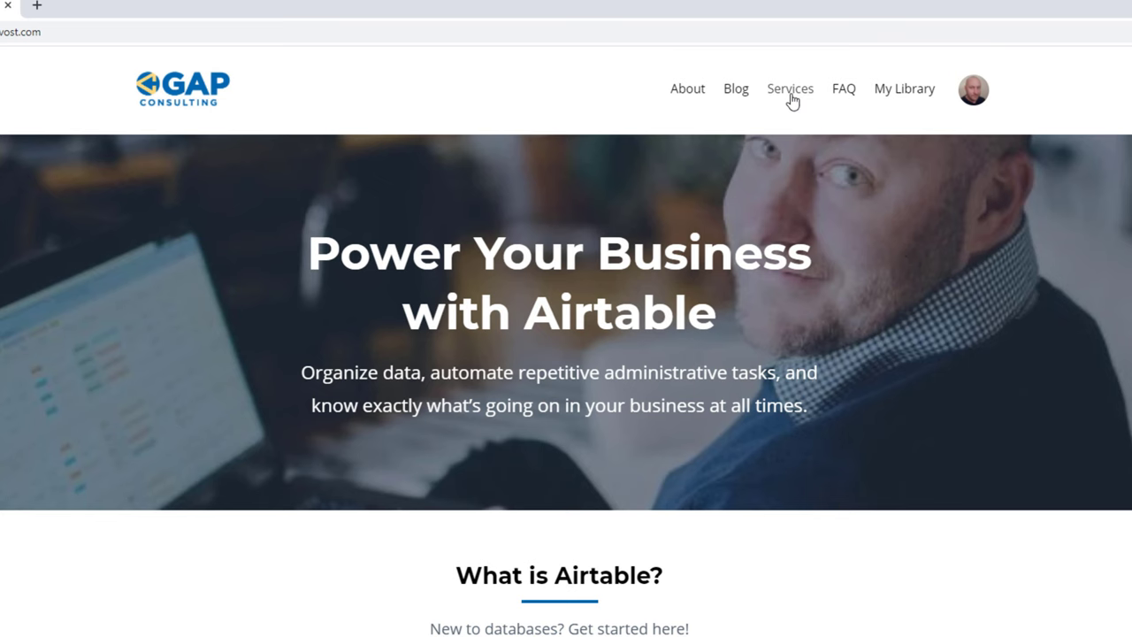
{"action": "left_click", "coordinate": [792, 100]}
{"action": "scroll", "coordinate": [429, 386], "scroll_direction": "down", "scroll_amount": 2}
{"action": "scroll", "coordinate": [428, 387], "scroll_direction": "down", "scroll_amount": 5}
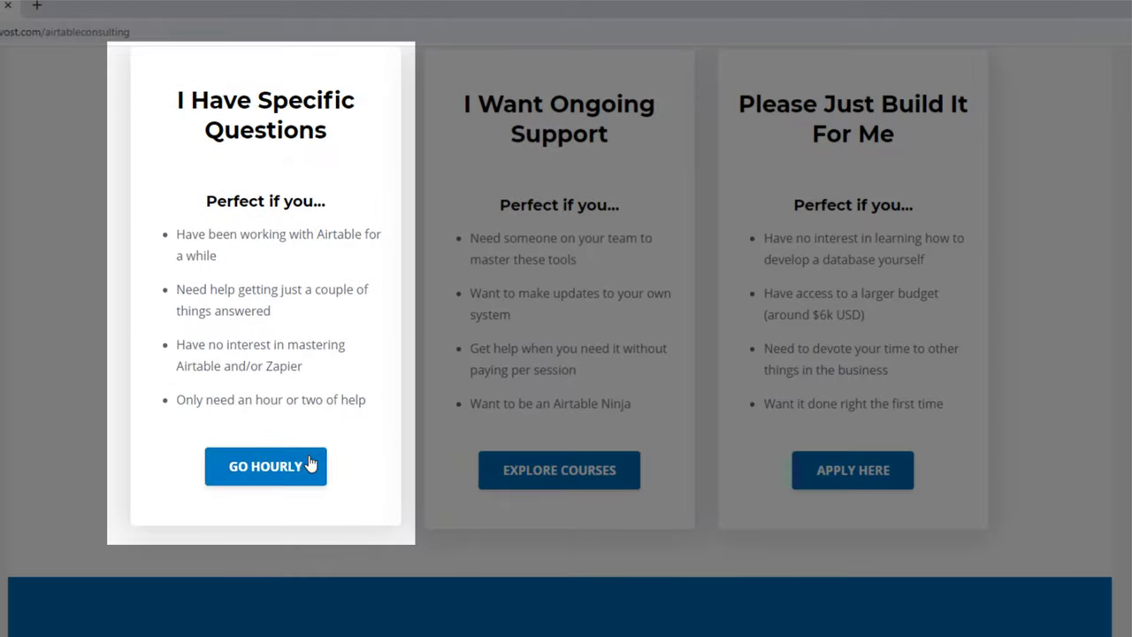